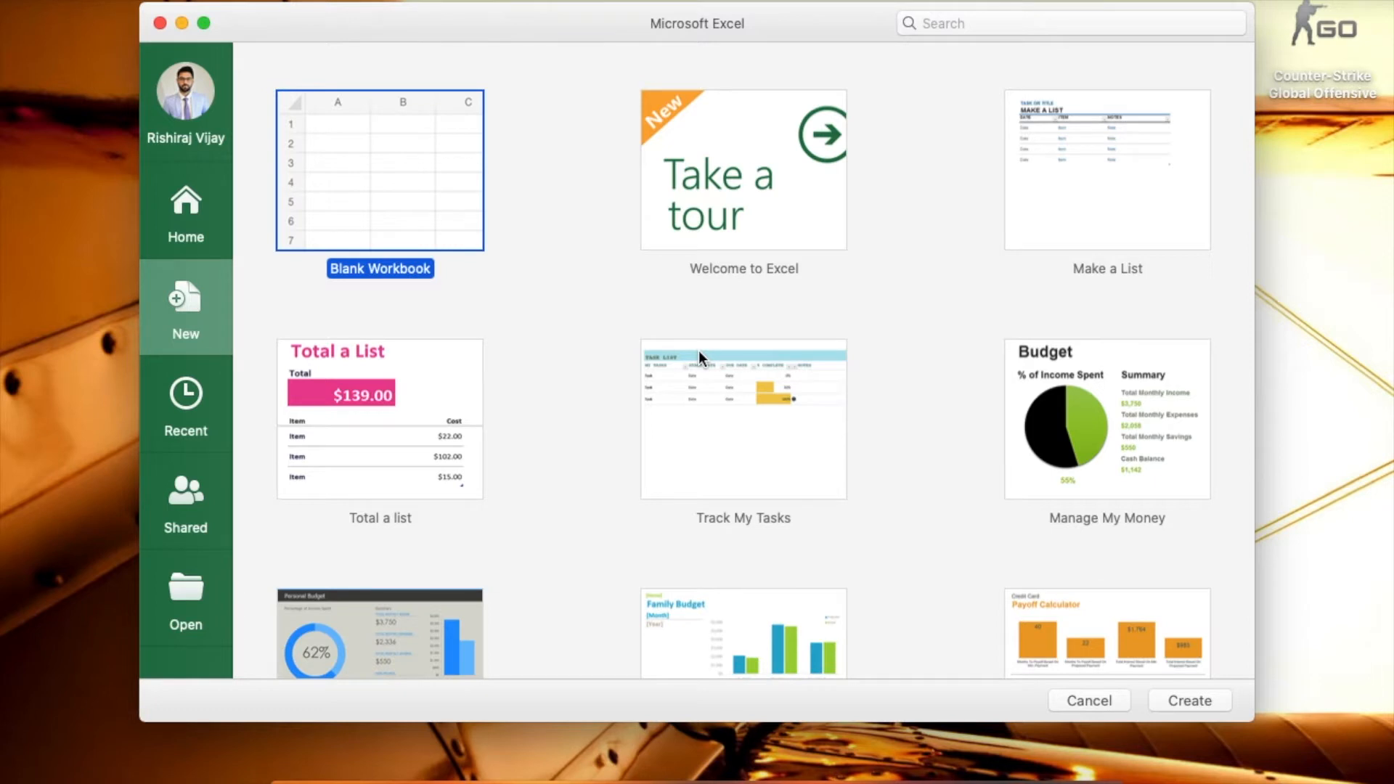
Browse the available templates and create a new blank workbook
scroll(698, 352, down, 5)
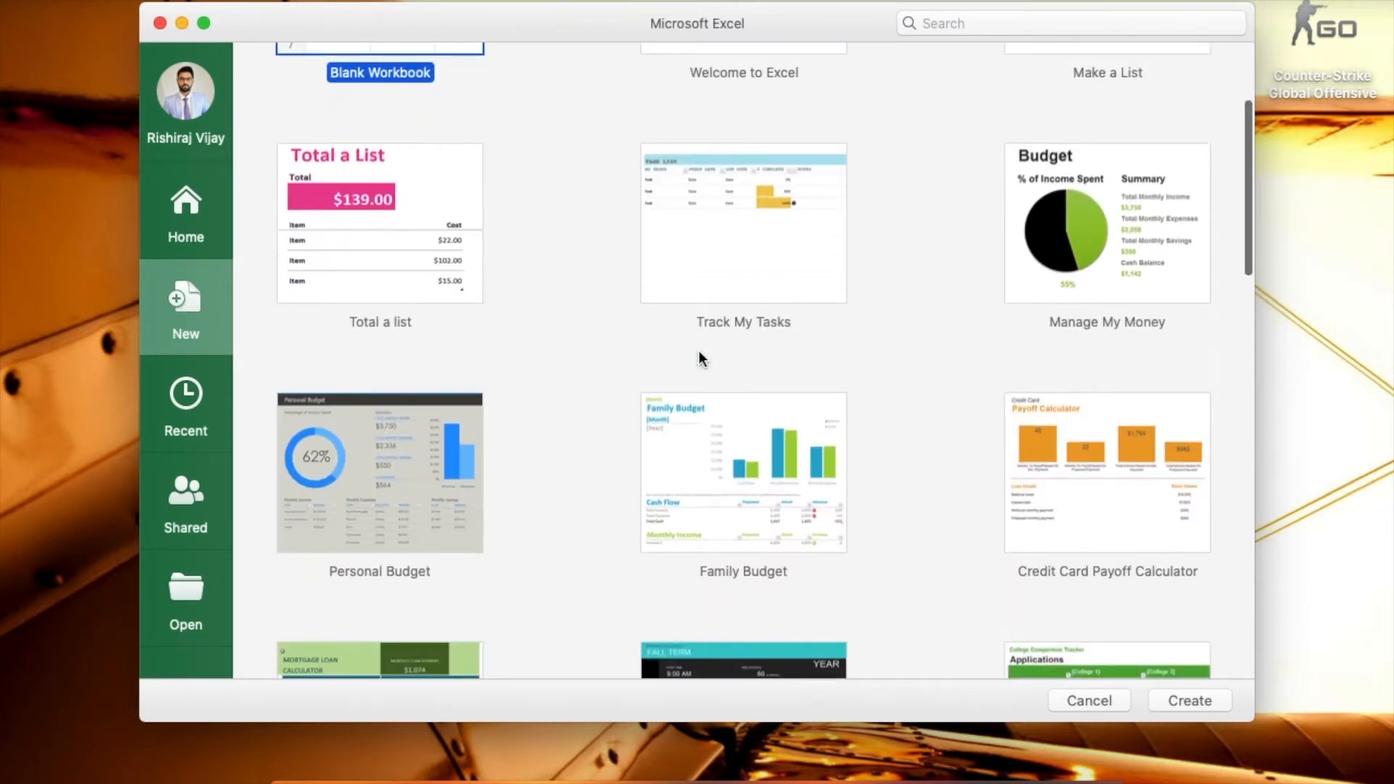
scroll(702, 357, down, 15)
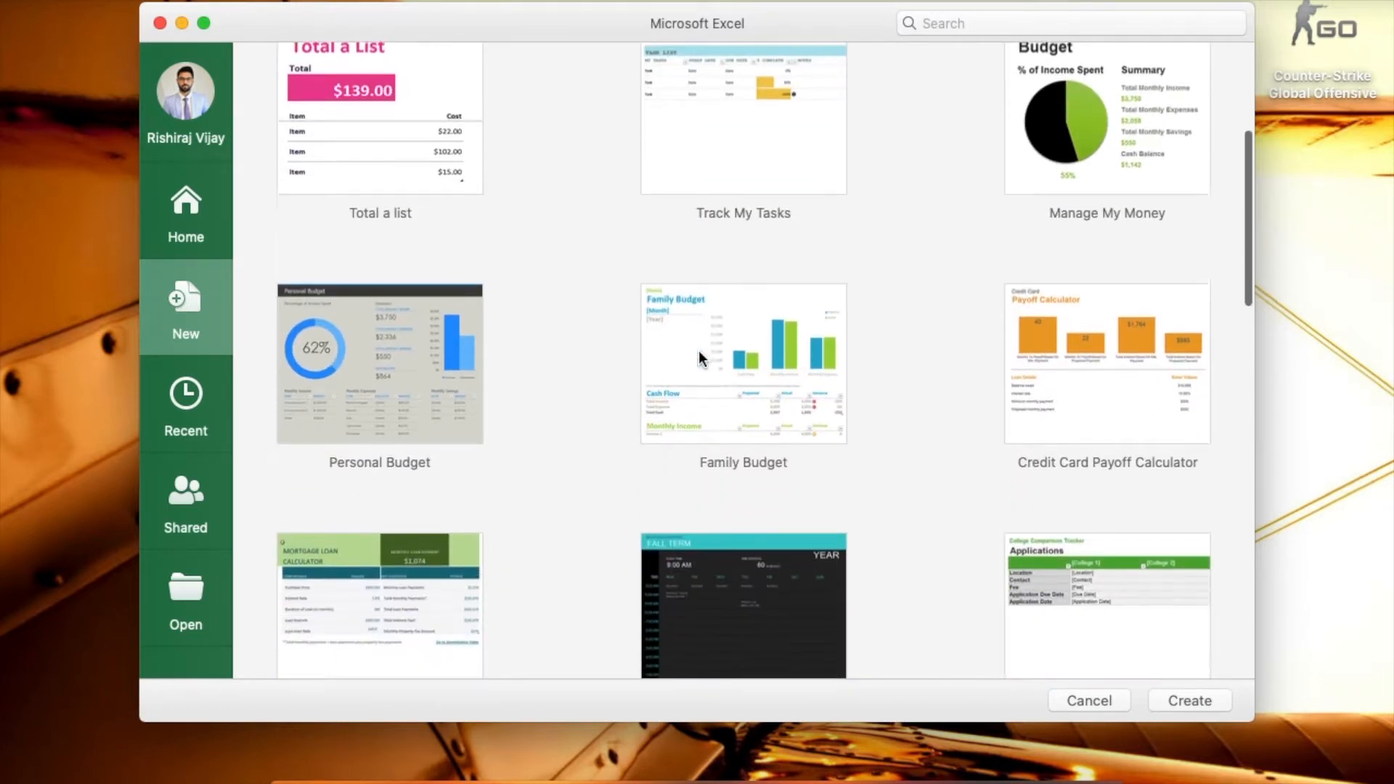
scroll(699, 350, up, 20)
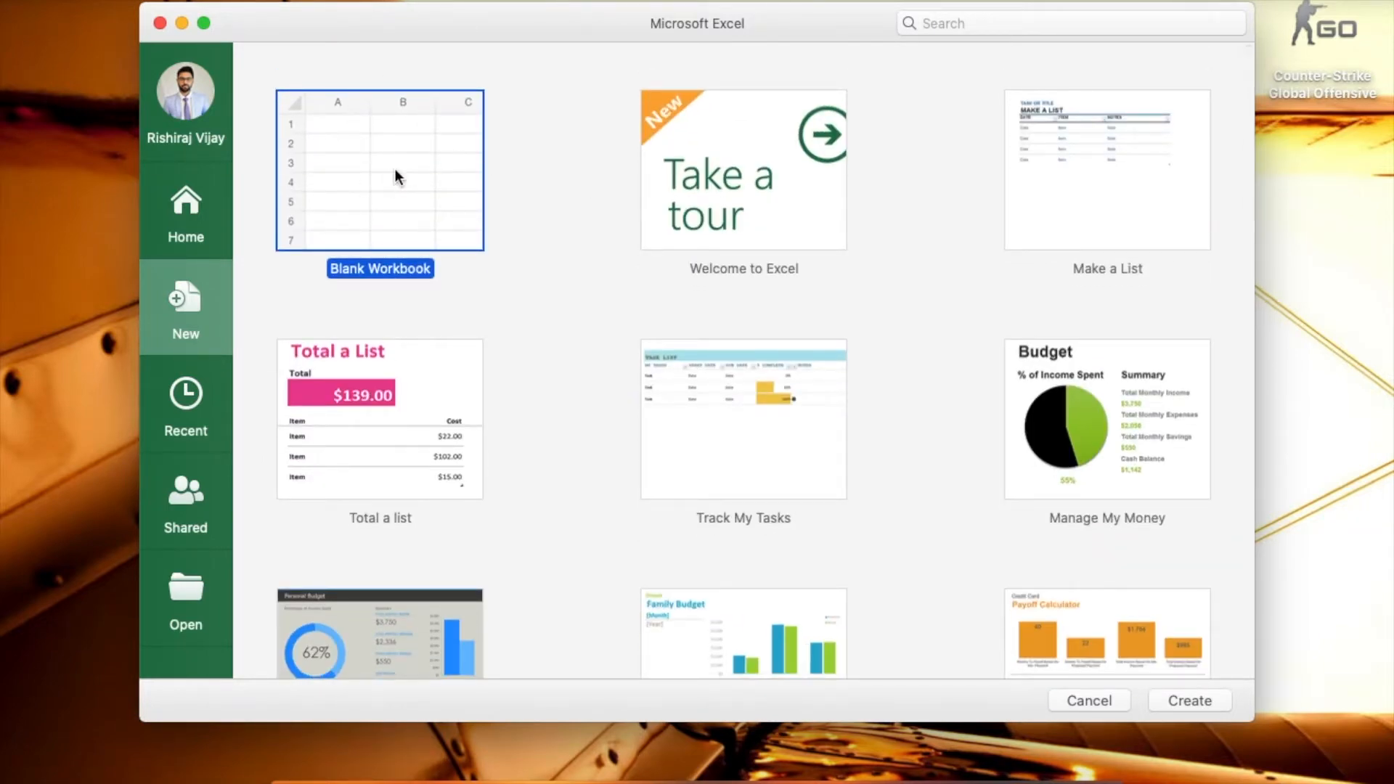
click(1219, 700)
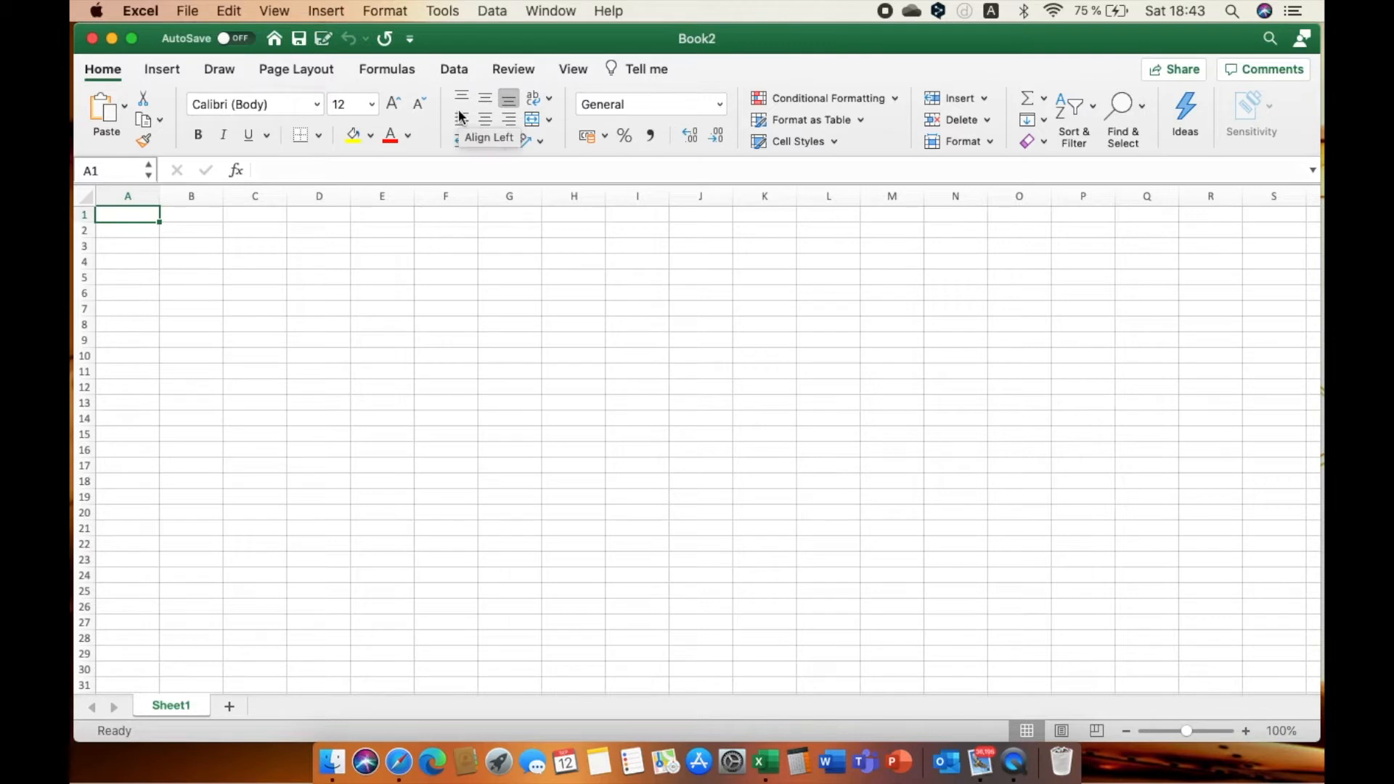
Review the Insert, Draw, Page Layout, Formulas, Data, Review and View command sets, returning to the Home commands
click(157, 72)
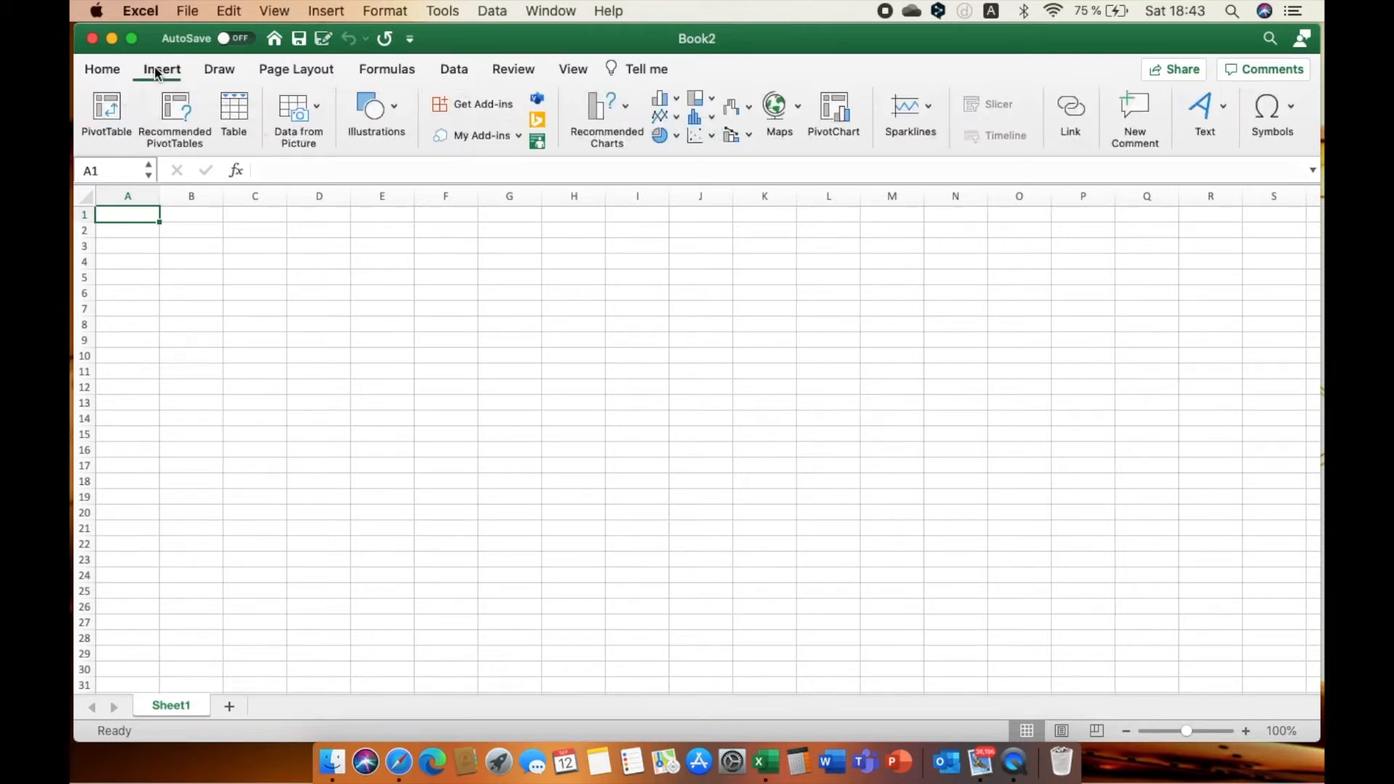
click(226, 72)
click(281, 67)
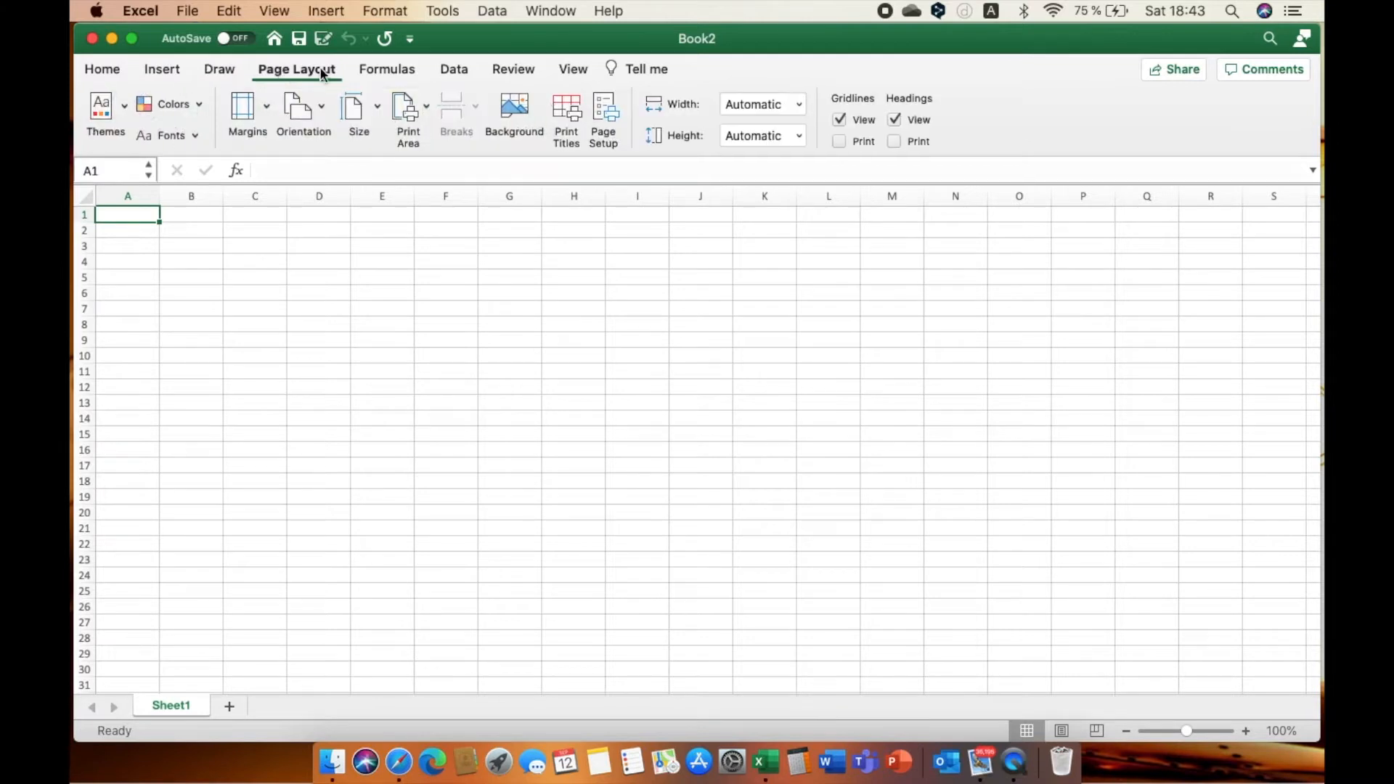
click(397, 73)
click(454, 71)
click(511, 70)
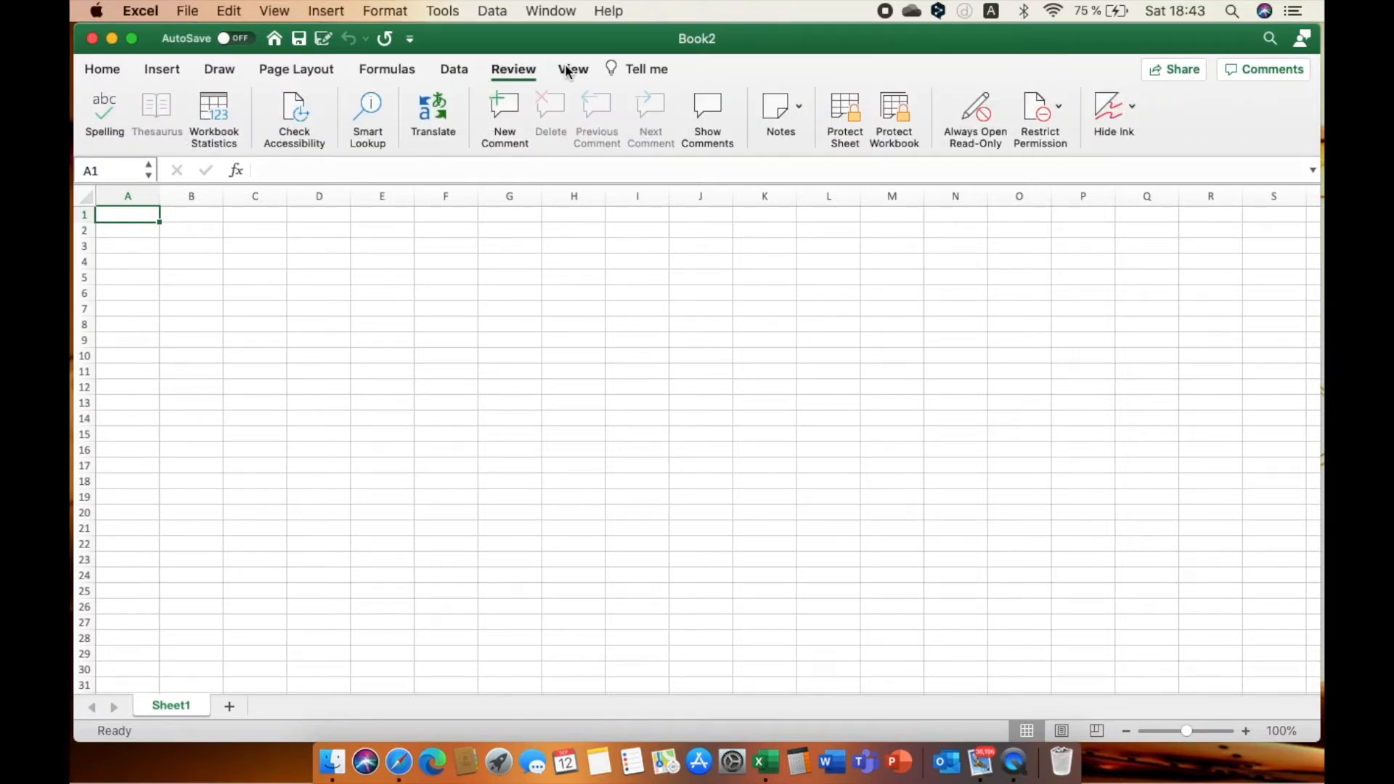
click(570, 70)
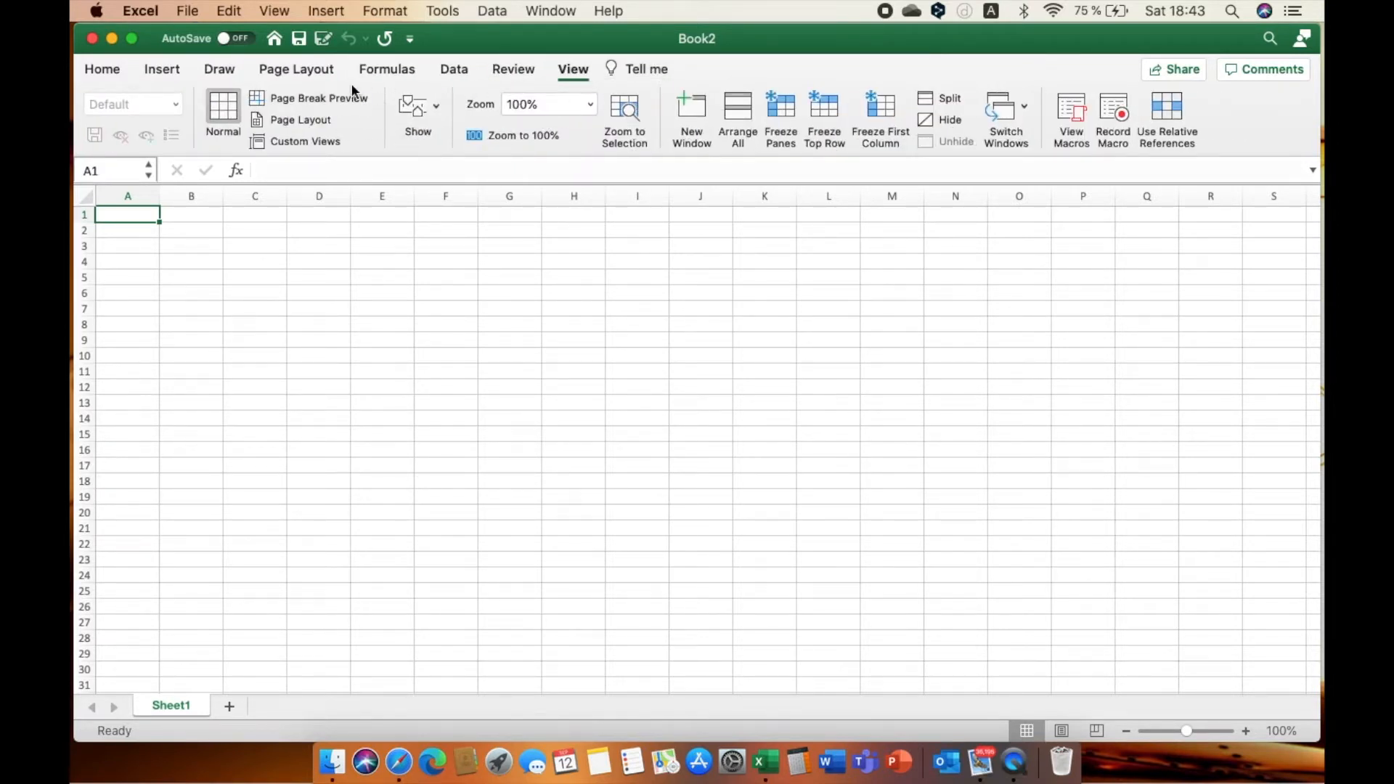
click(103, 70)
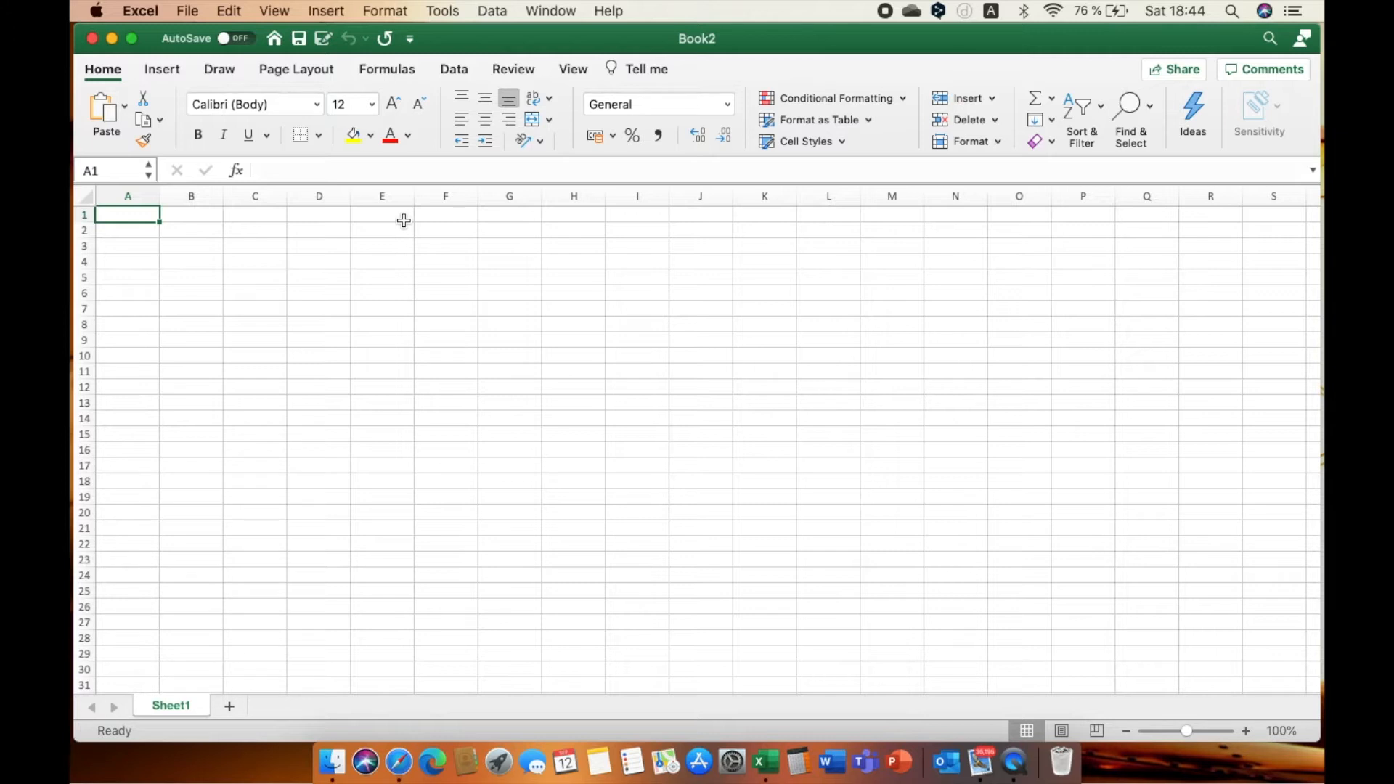
Move the cell selection along row 1 from A1 to E1 and back to A1
key(Right)
key(Right)
key(Right)
key(Right)
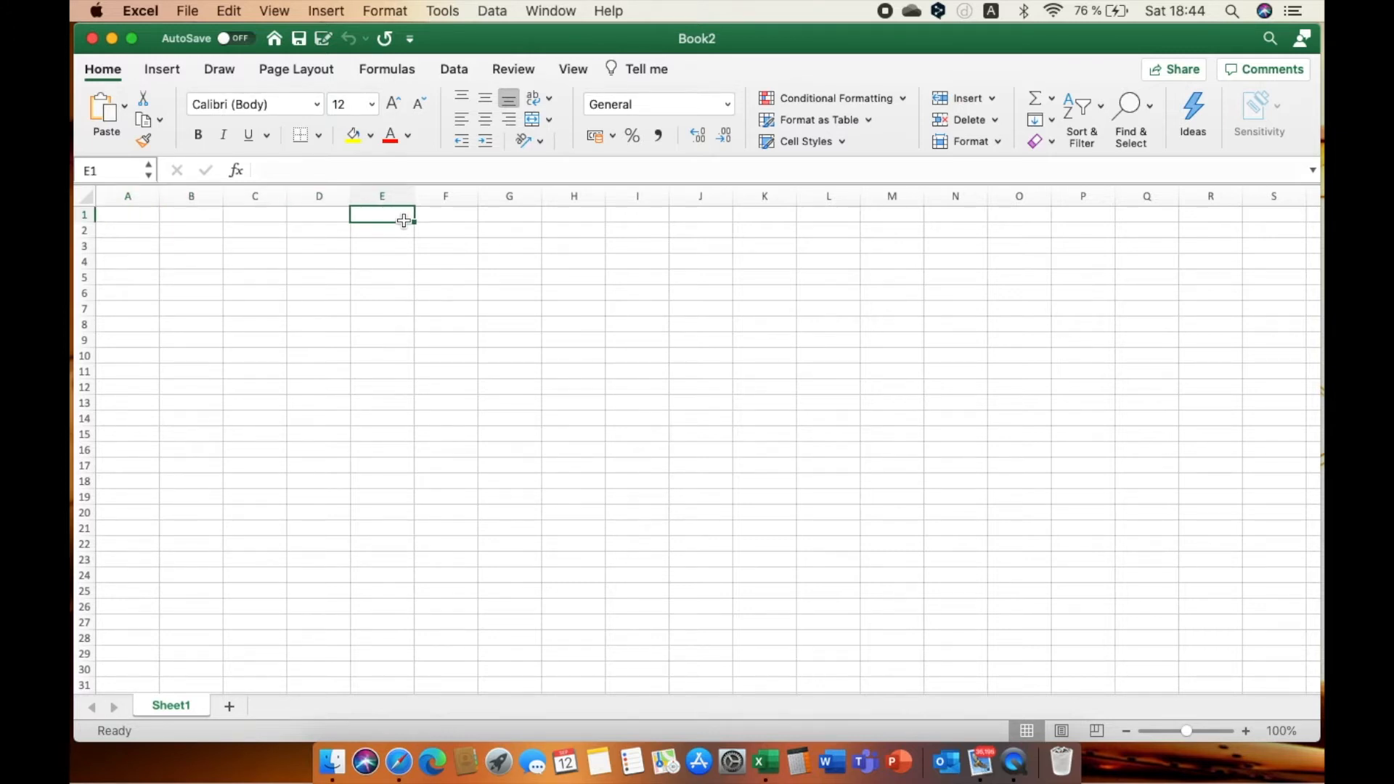
key(Left)
key(Left)
key(Left)
key(Left)
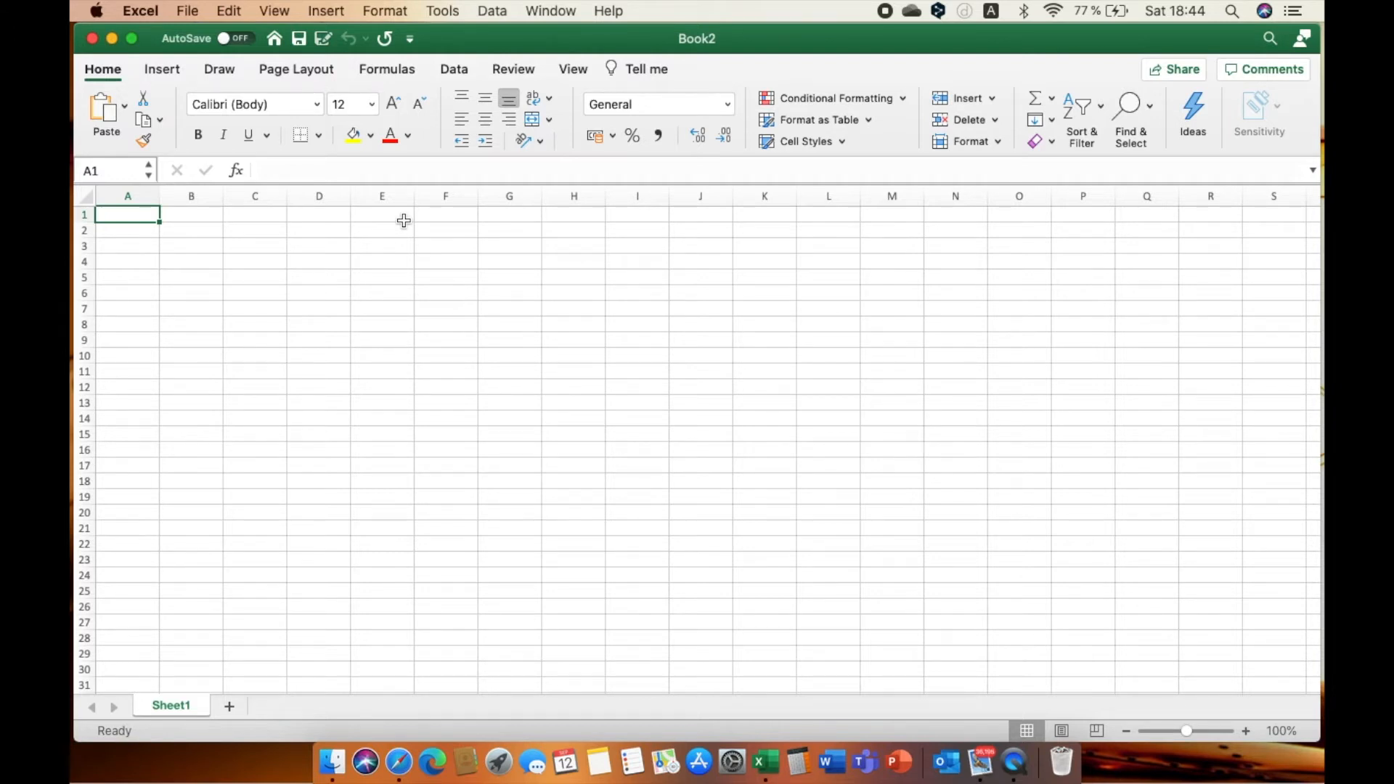
Jump to the last column of the sheet, XFD, and return to column A, twice
key(ctrl+Right)
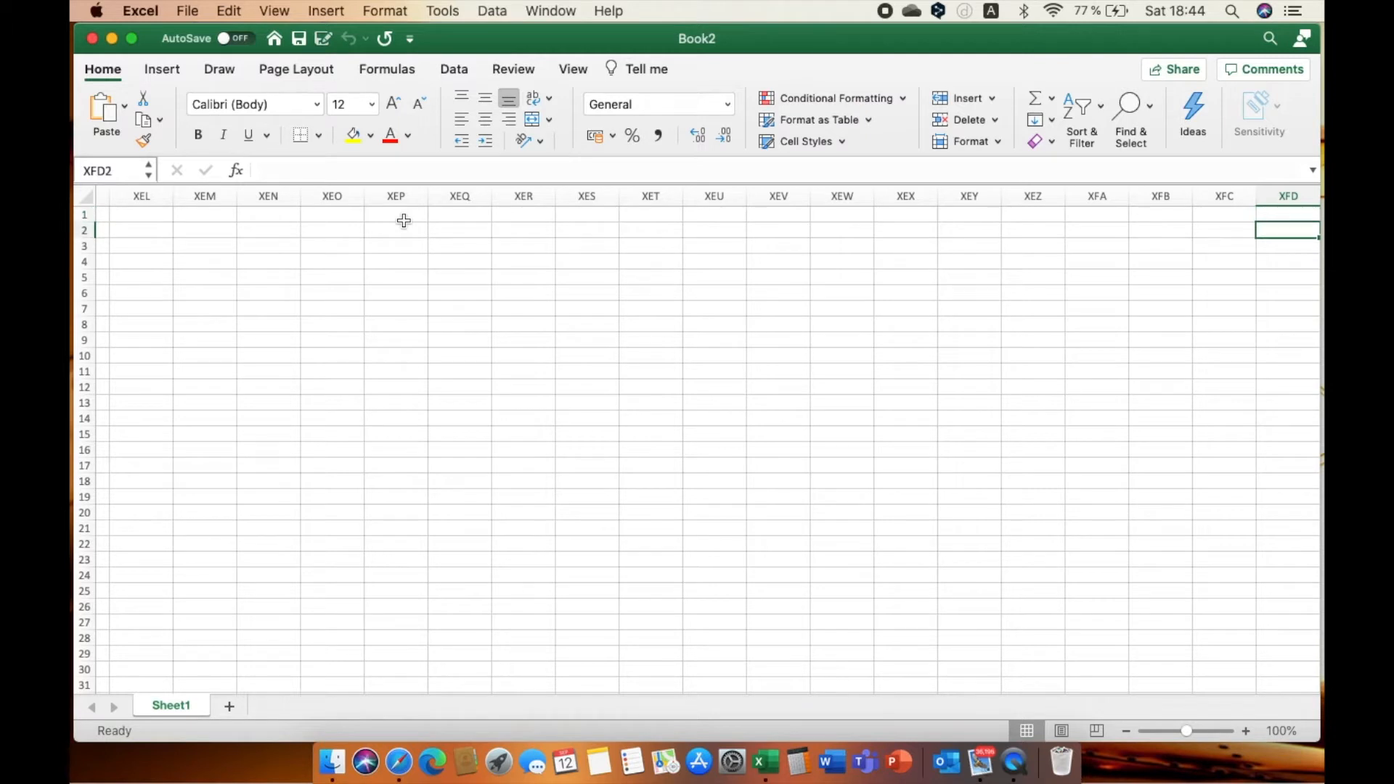
key(ctrl+Left)
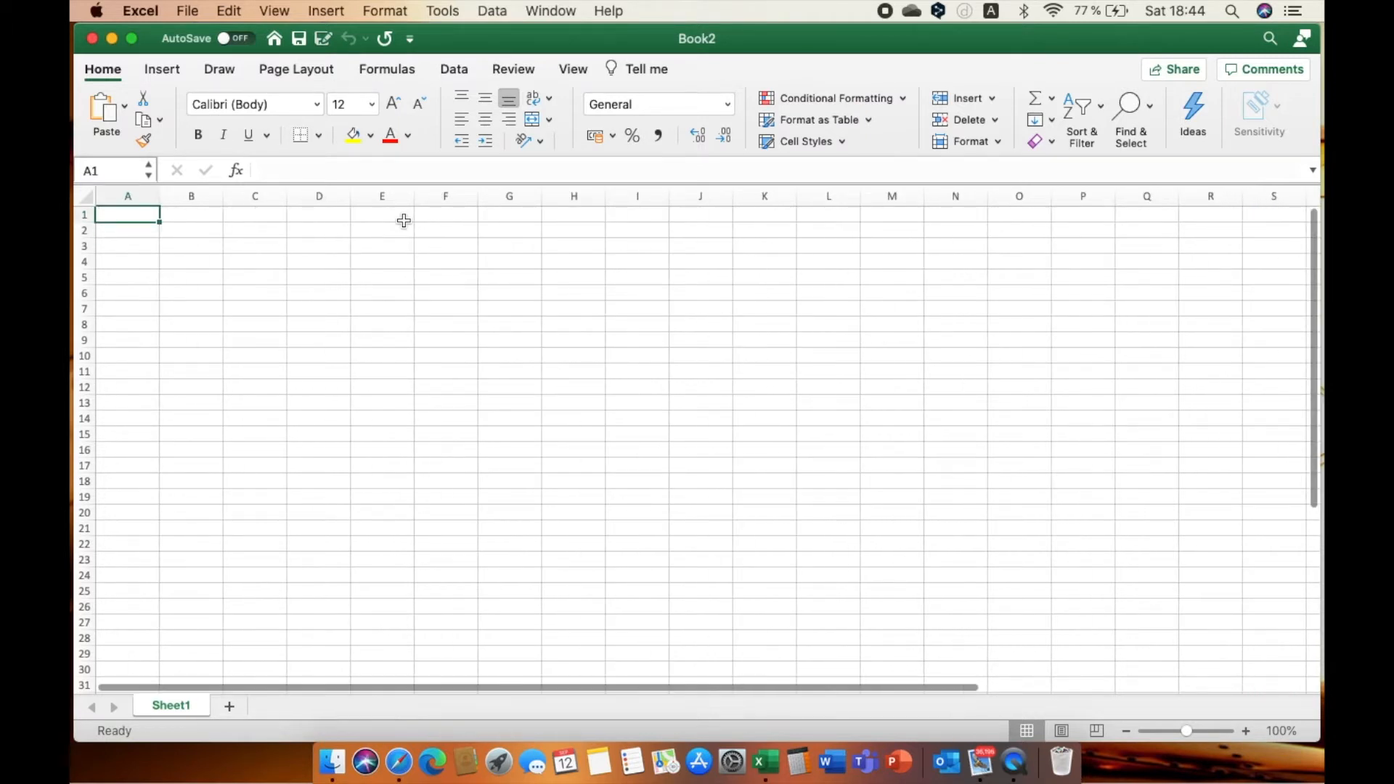
key(ctrl+Right)
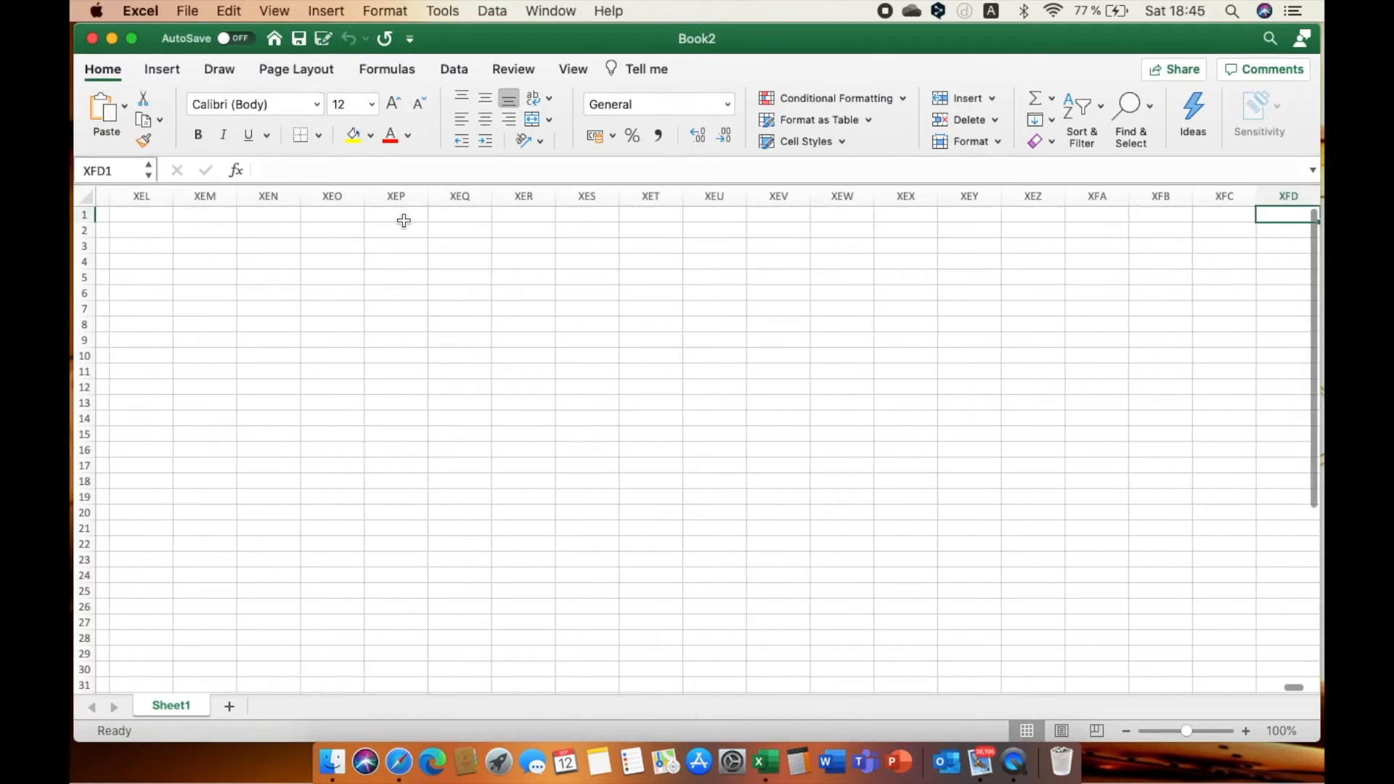
key(ctrl+Left)
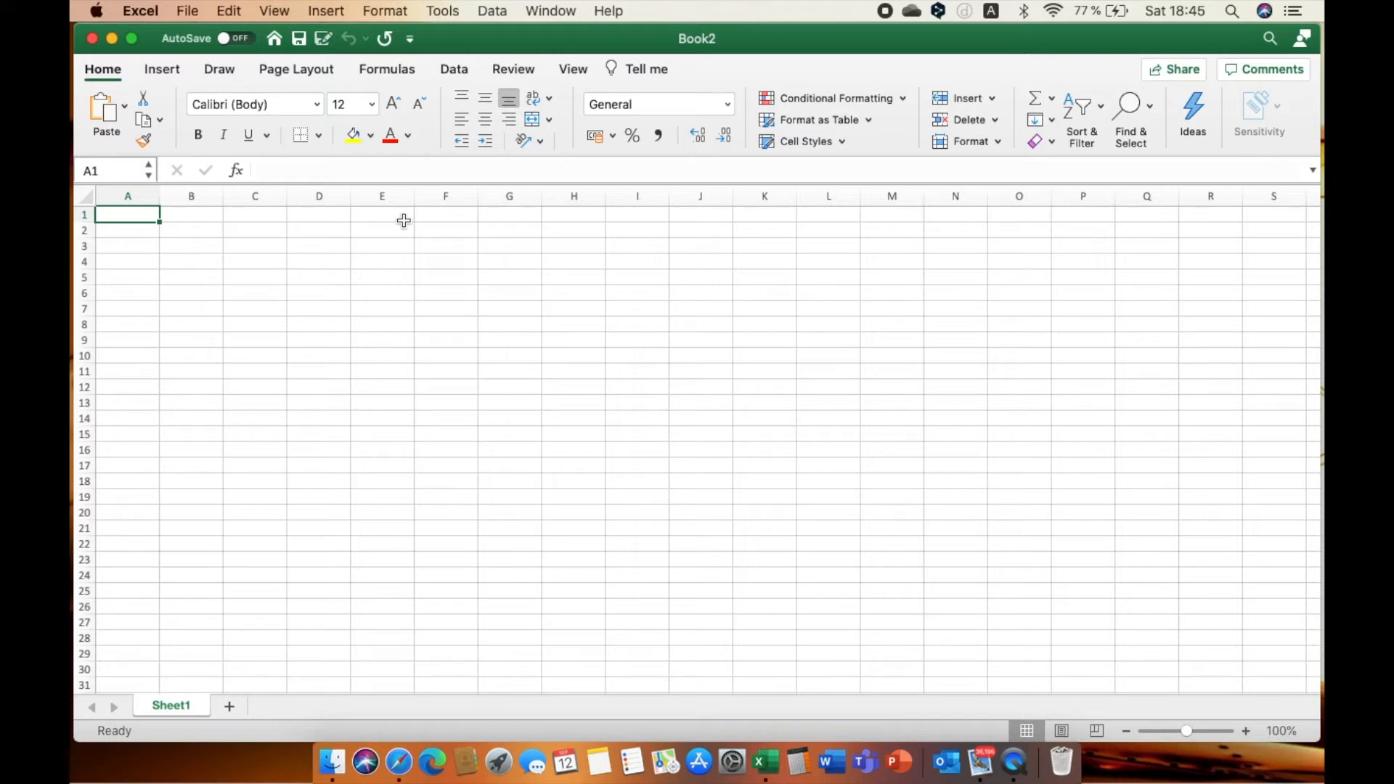
Move the cell selection down column A cell by cell to A16
key(Down)
key(Down)
key(Down)
key(Down)
key(Down)
key(Down)
key(Down)
key(Down)
key(Down)
key(Down)
key(Down)
key(Down)
key(Down)
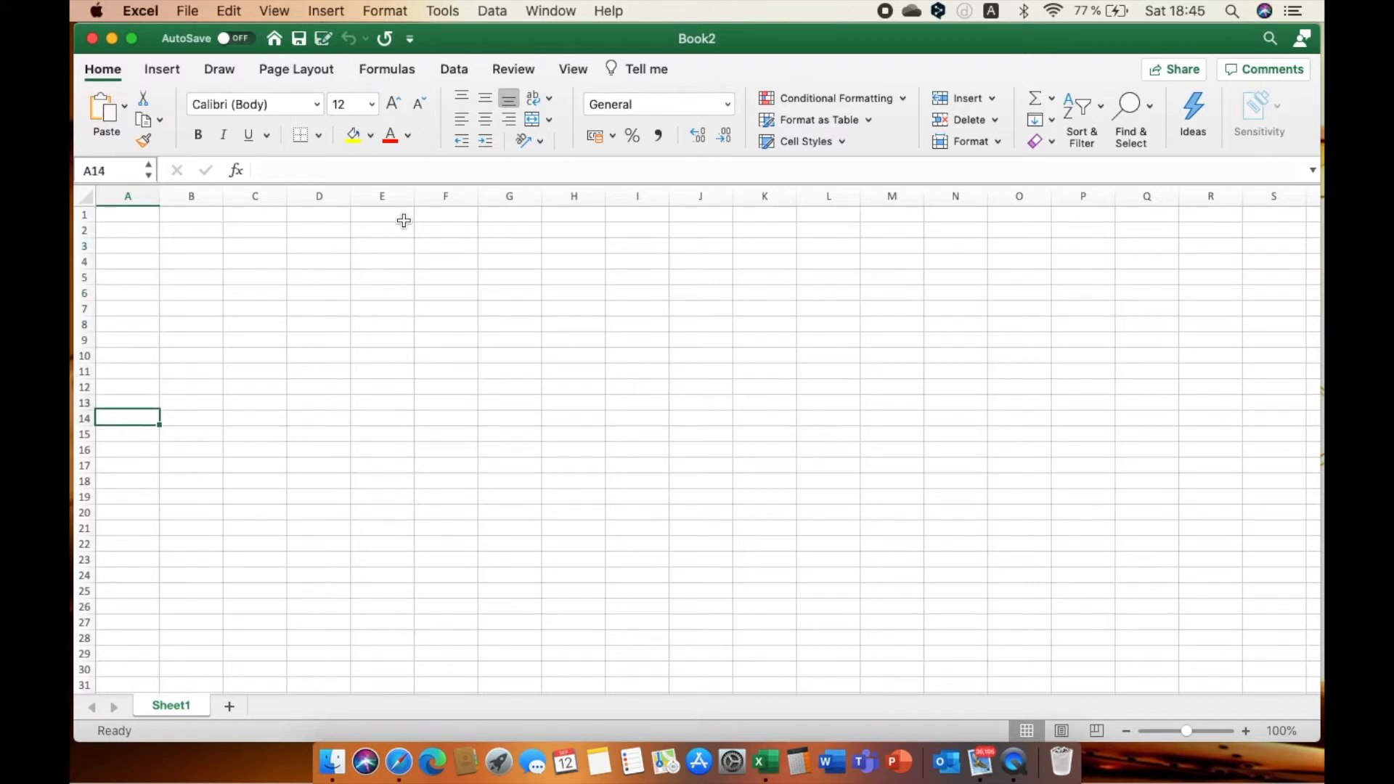
key(Down)
key(Down)
key(Down)
key(Up)
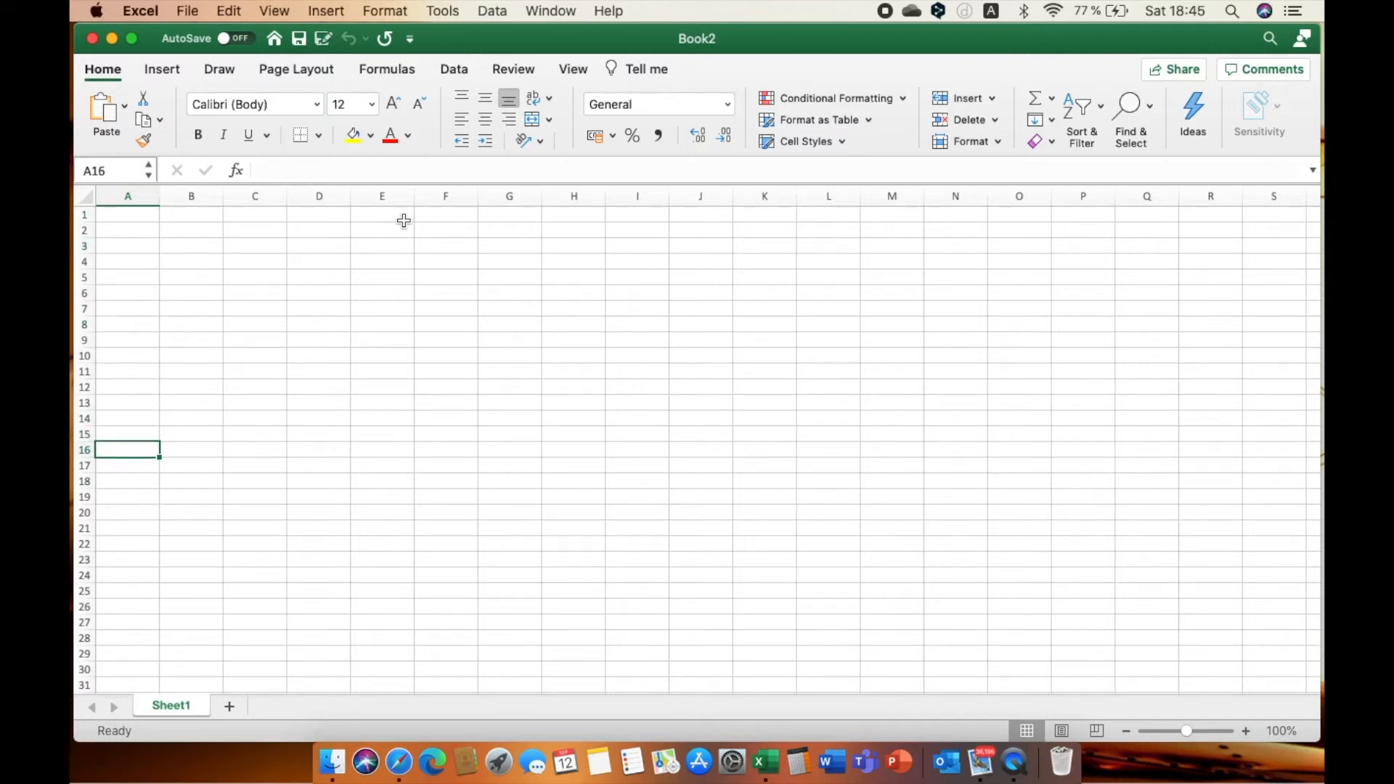
Jump to the last row of column A, look at the end of the sheet, and return to A1
key(super+Down)
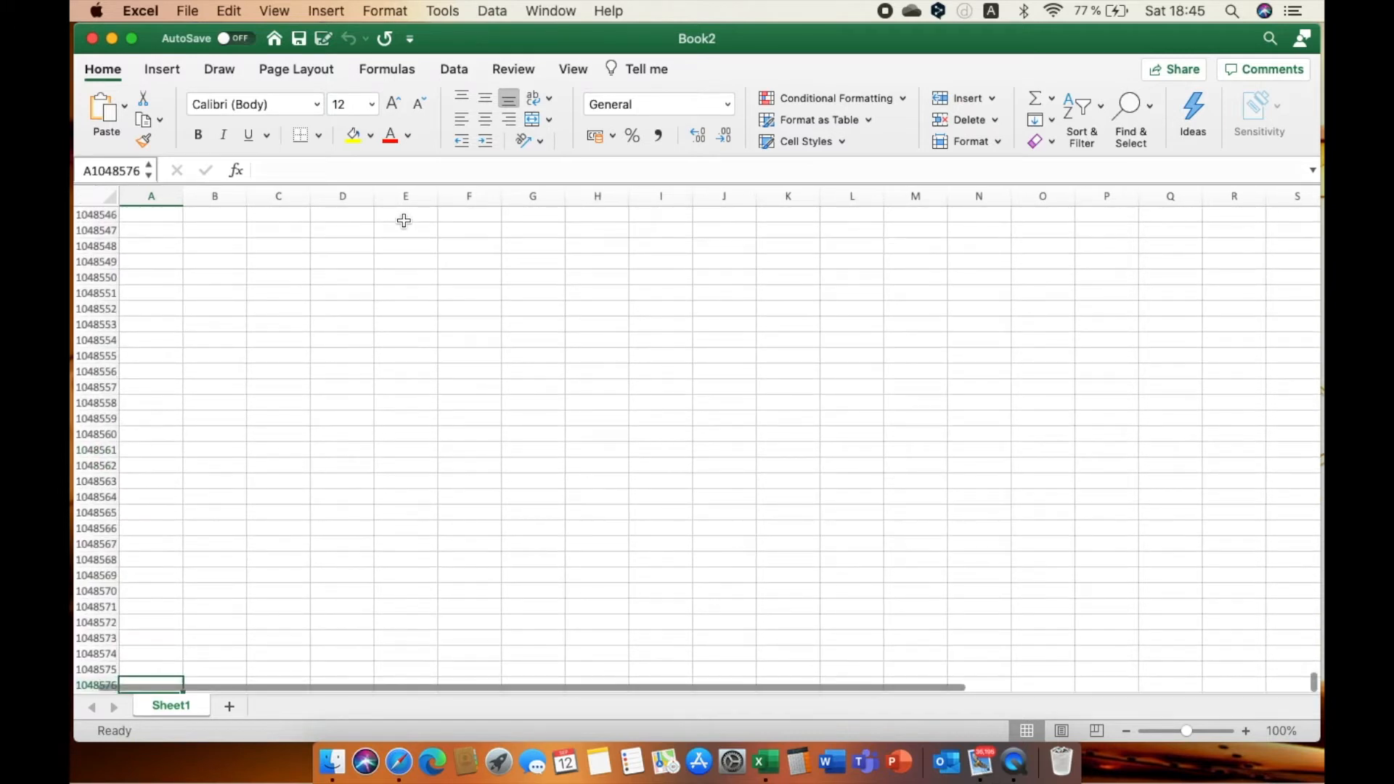
scroll(207, 486, right, 1)
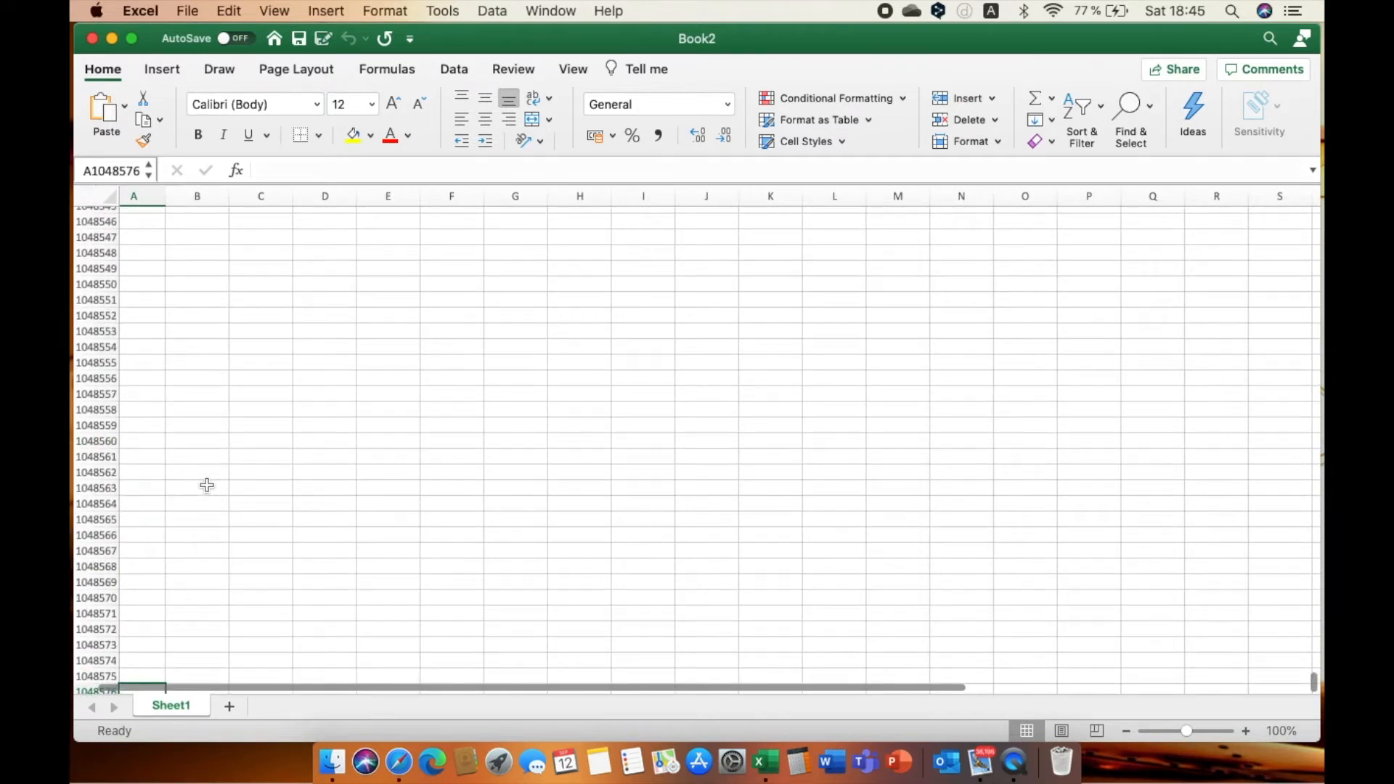
scroll(207, 486, down, 3)
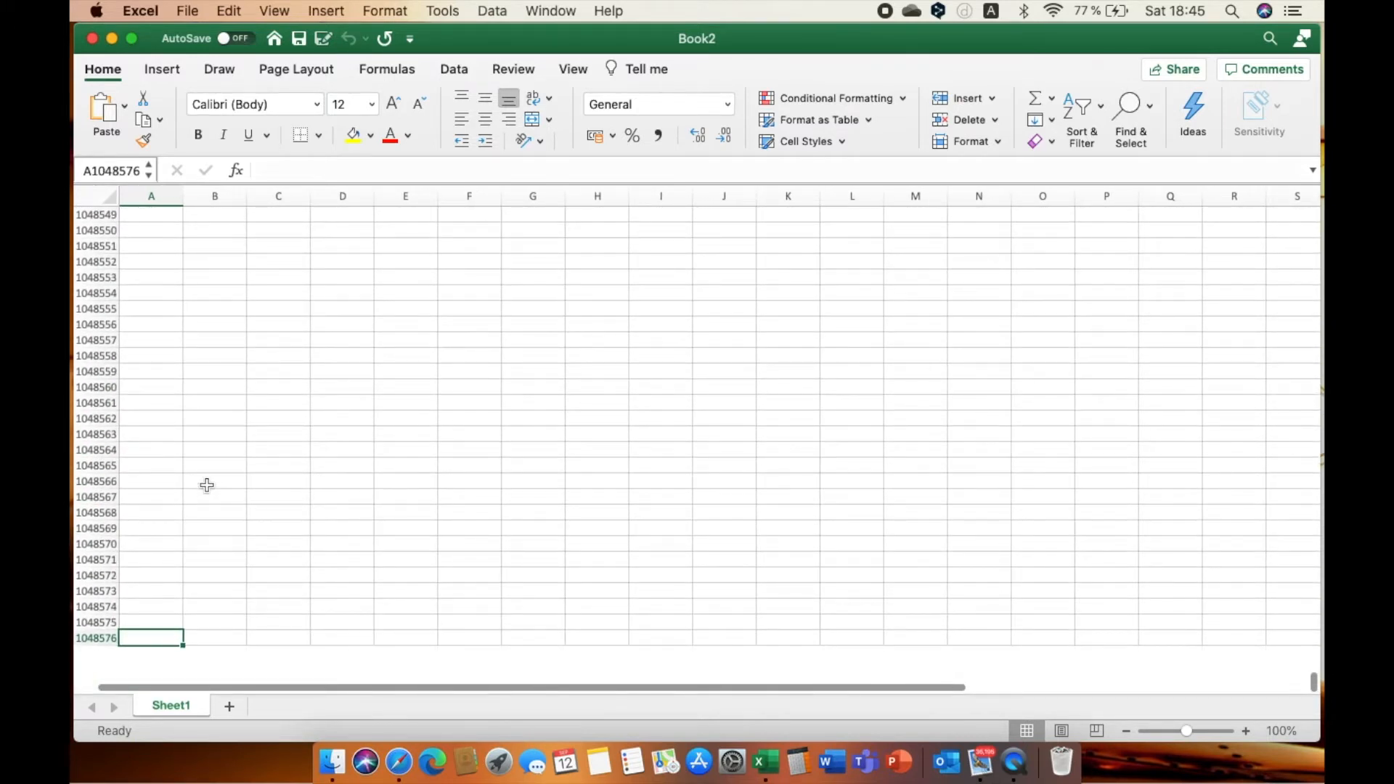
key(super+Up)
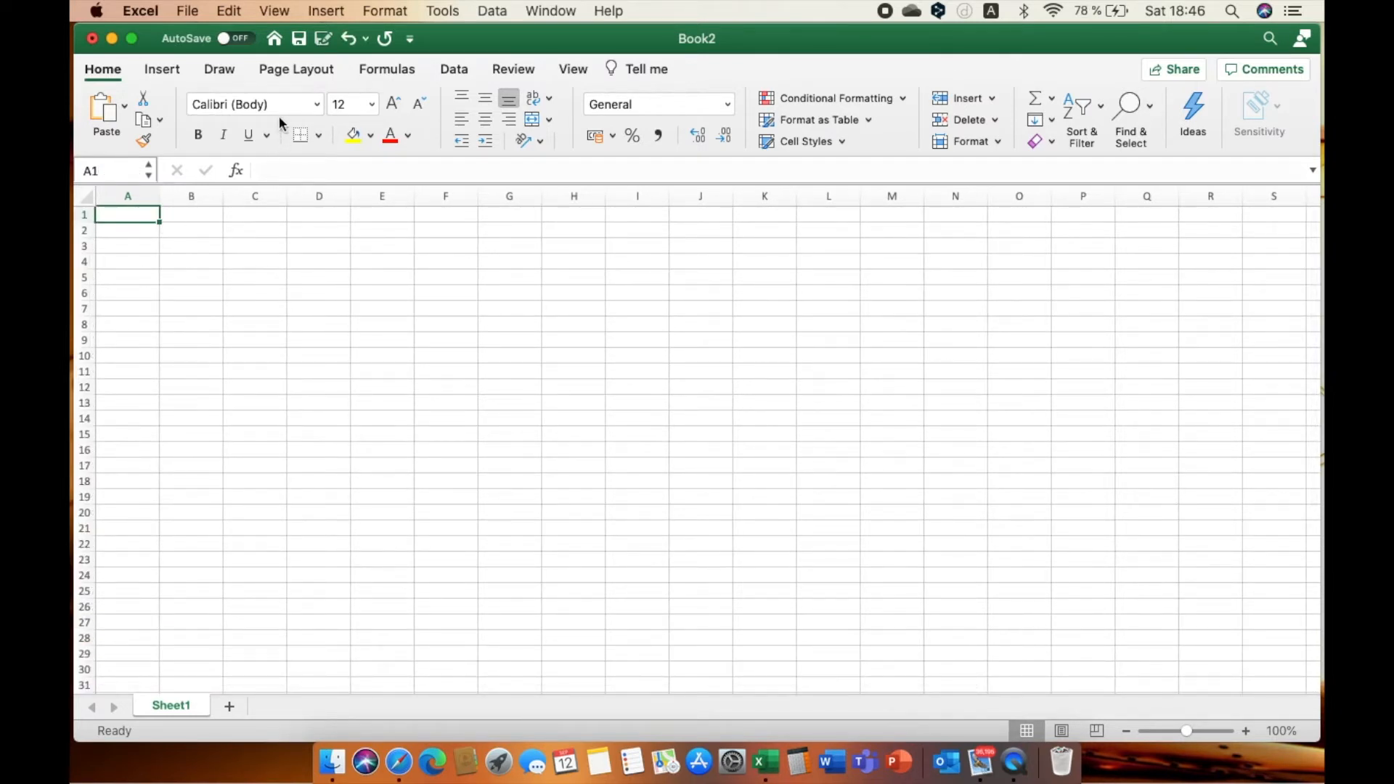
Look through the list of available fonts without choosing one, and select cell A1 again
click(316, 104)
scroll(258, 417, down, 10)
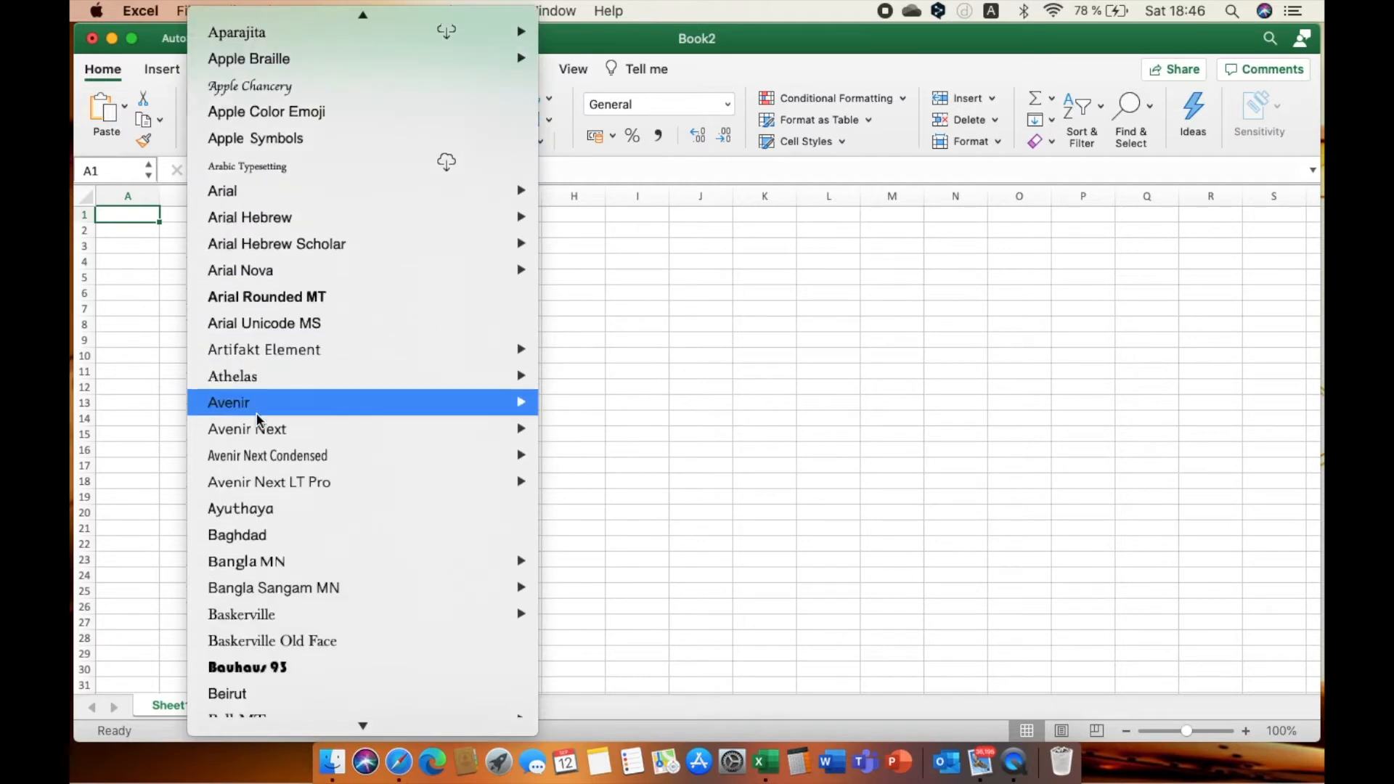
scroll(257, 417, down, 5)
scroll(257, 417, up, 15)
click(167, 281)
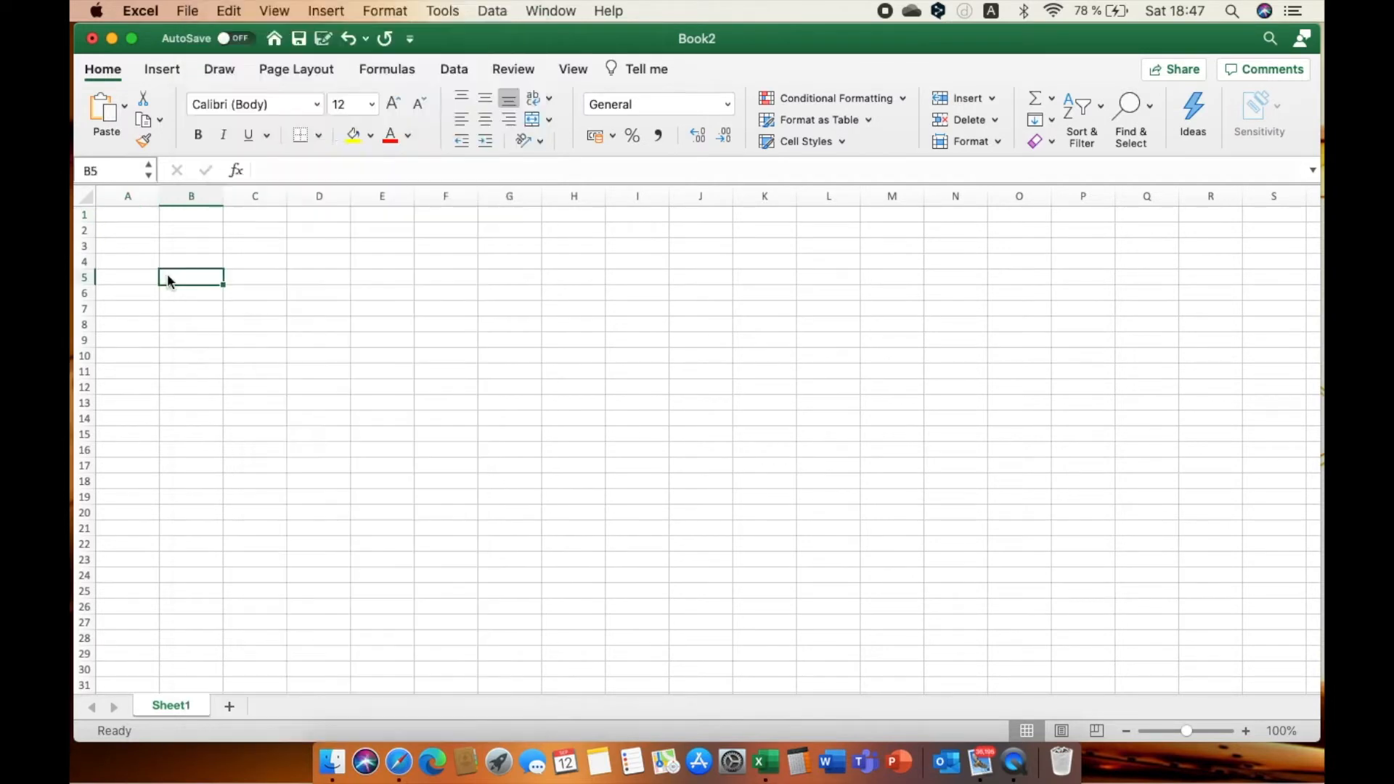
click(130, 211)
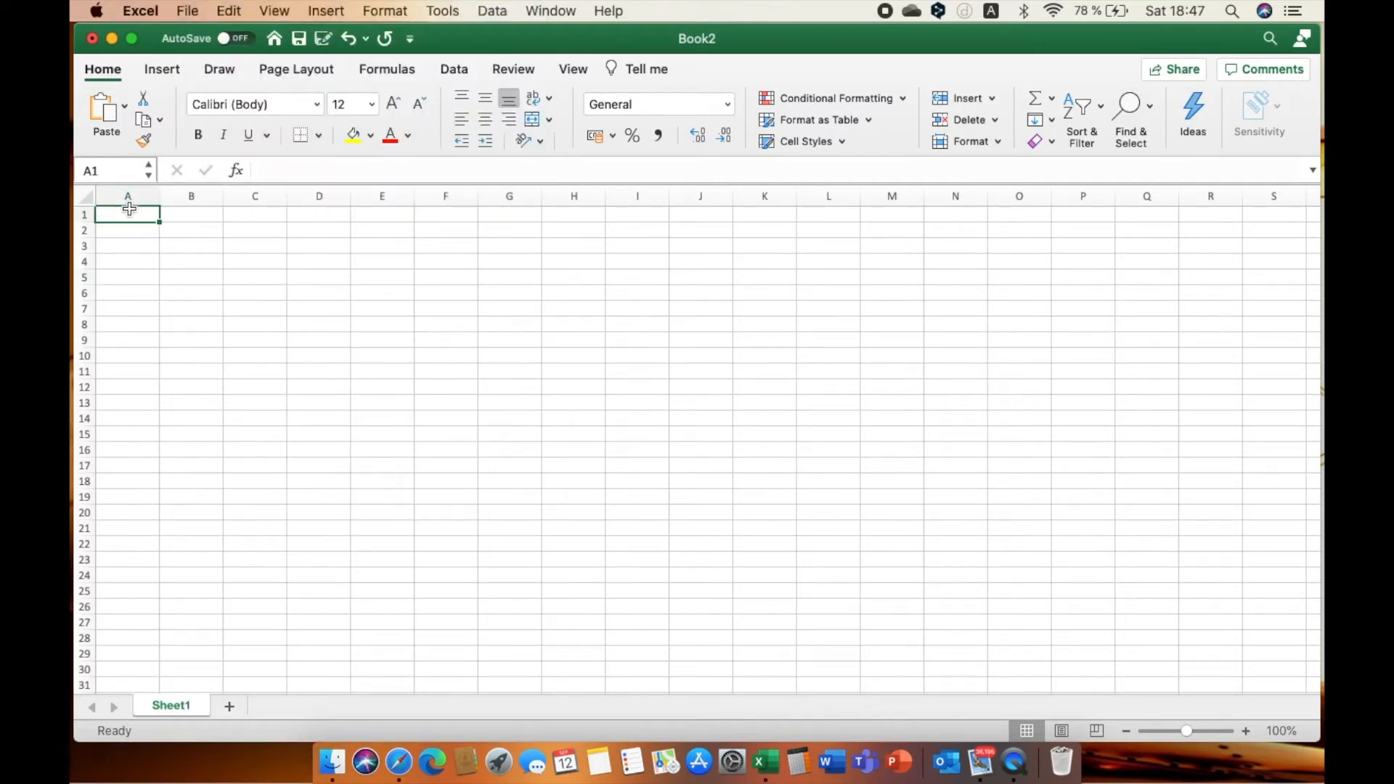
Check the available font sizes without choosing one, and enter the heading "Item" in cell A1
click(373, 105)
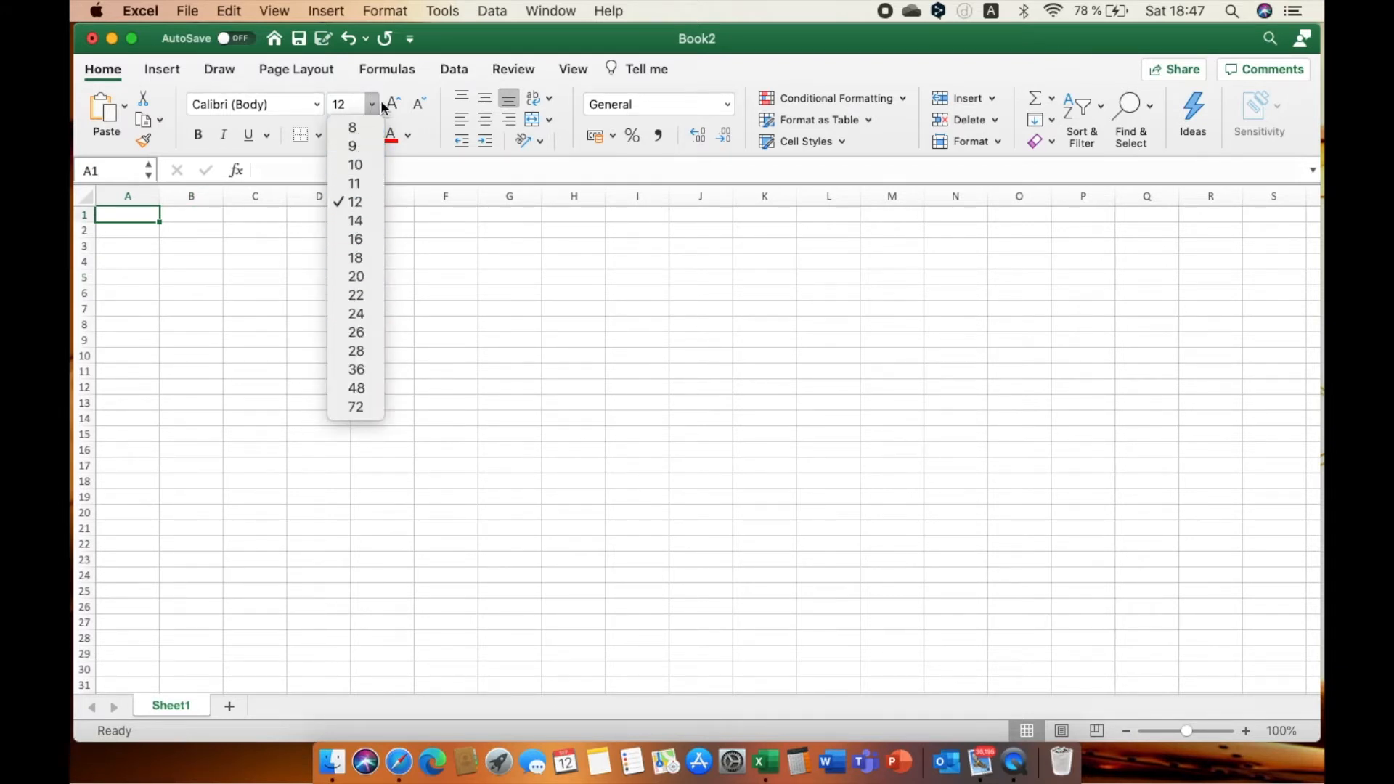
click(392, 108)
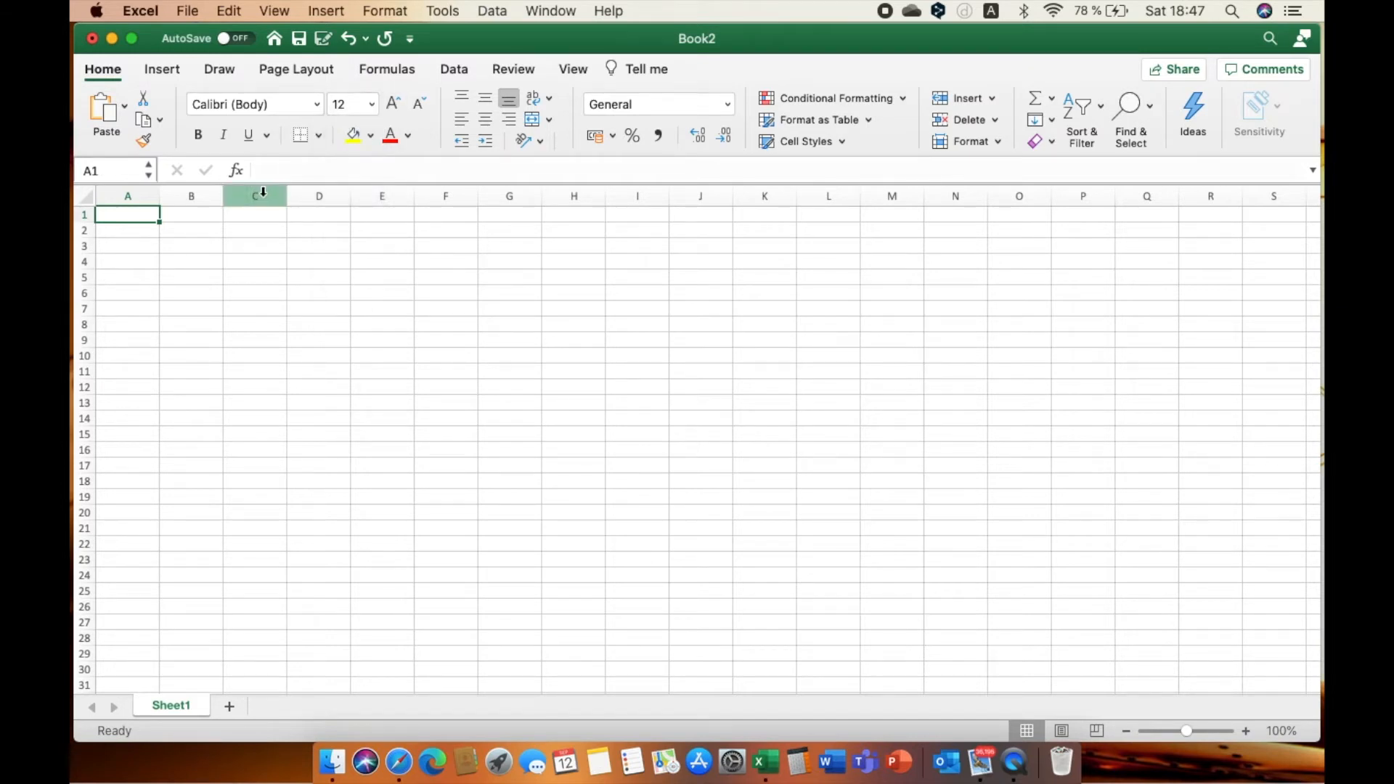
text(Item)
click(328, 355)
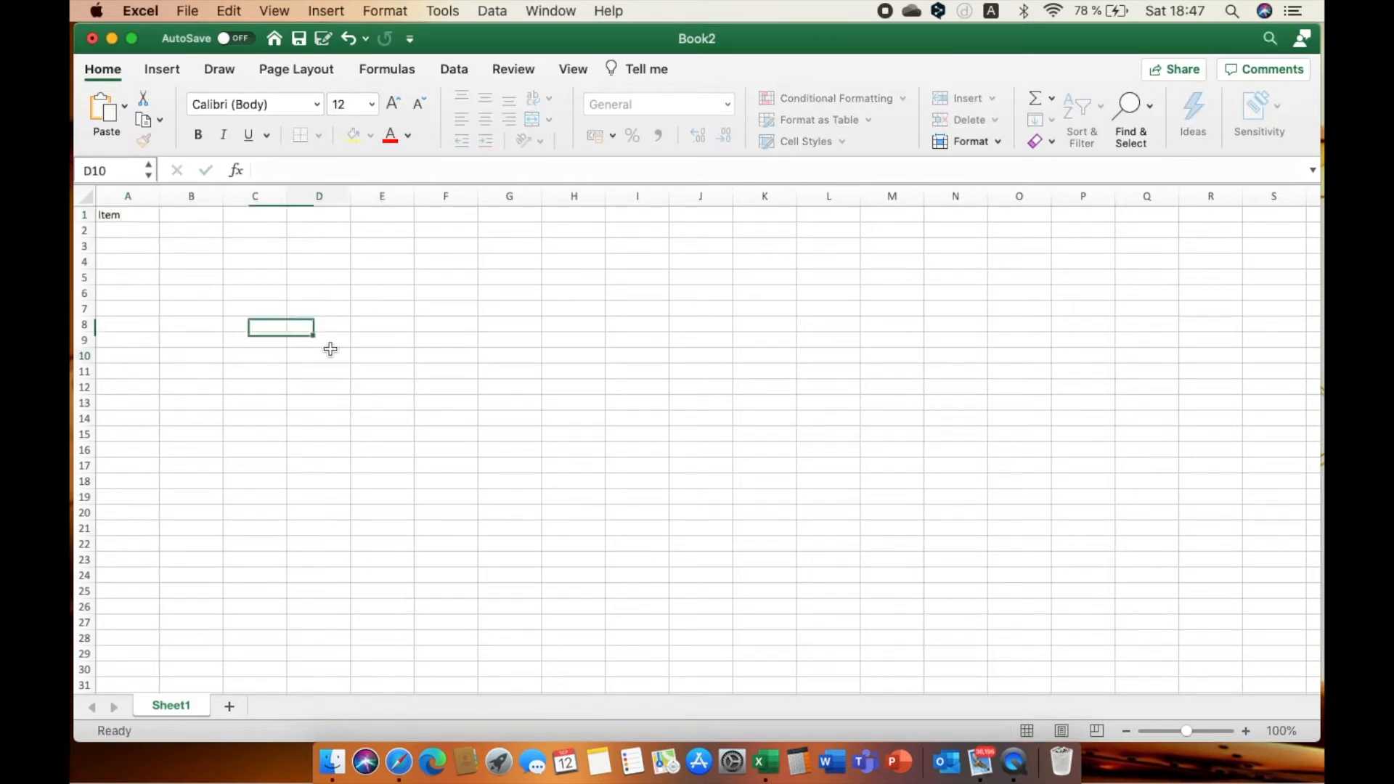
Increase the font size of the "Item" heading in A1 stepwise to 36
click(110, 214)
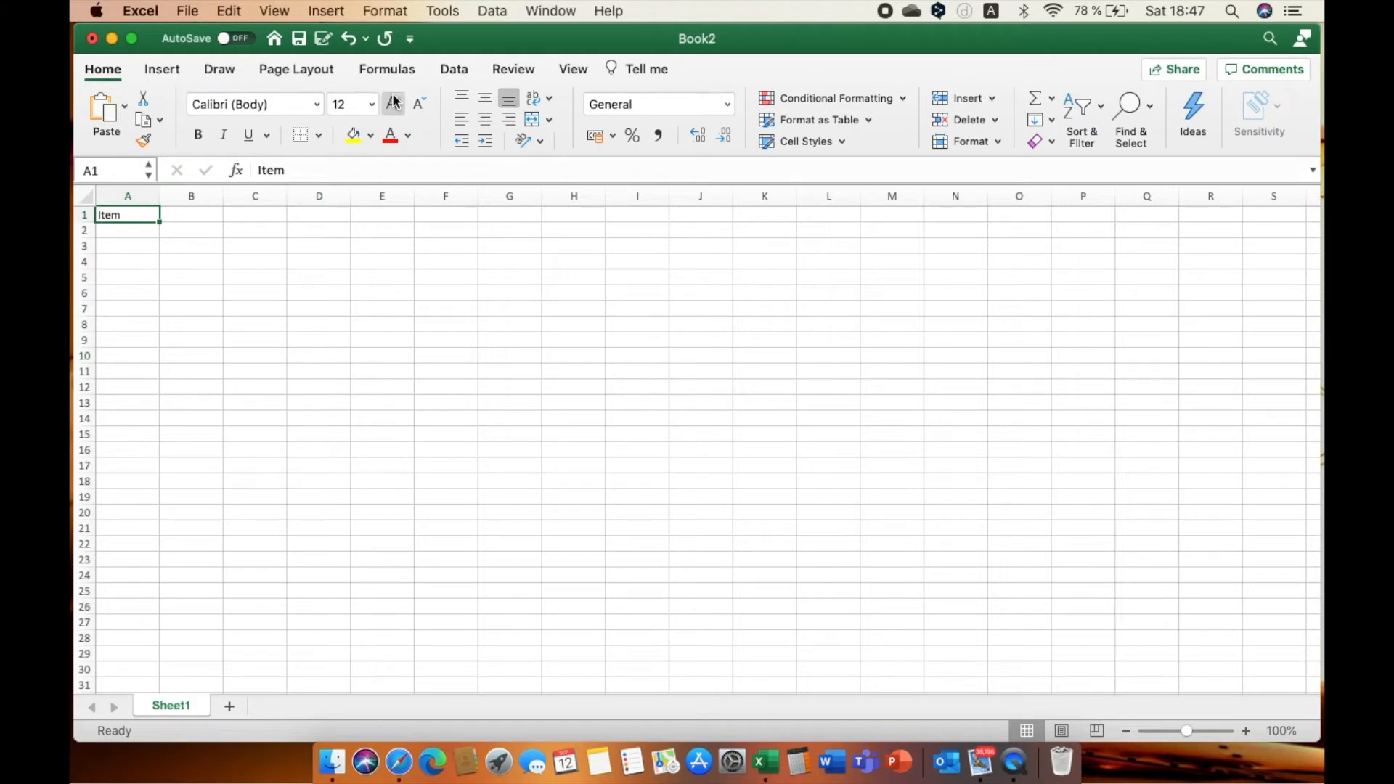
click(395, 102)
click(394, 102)
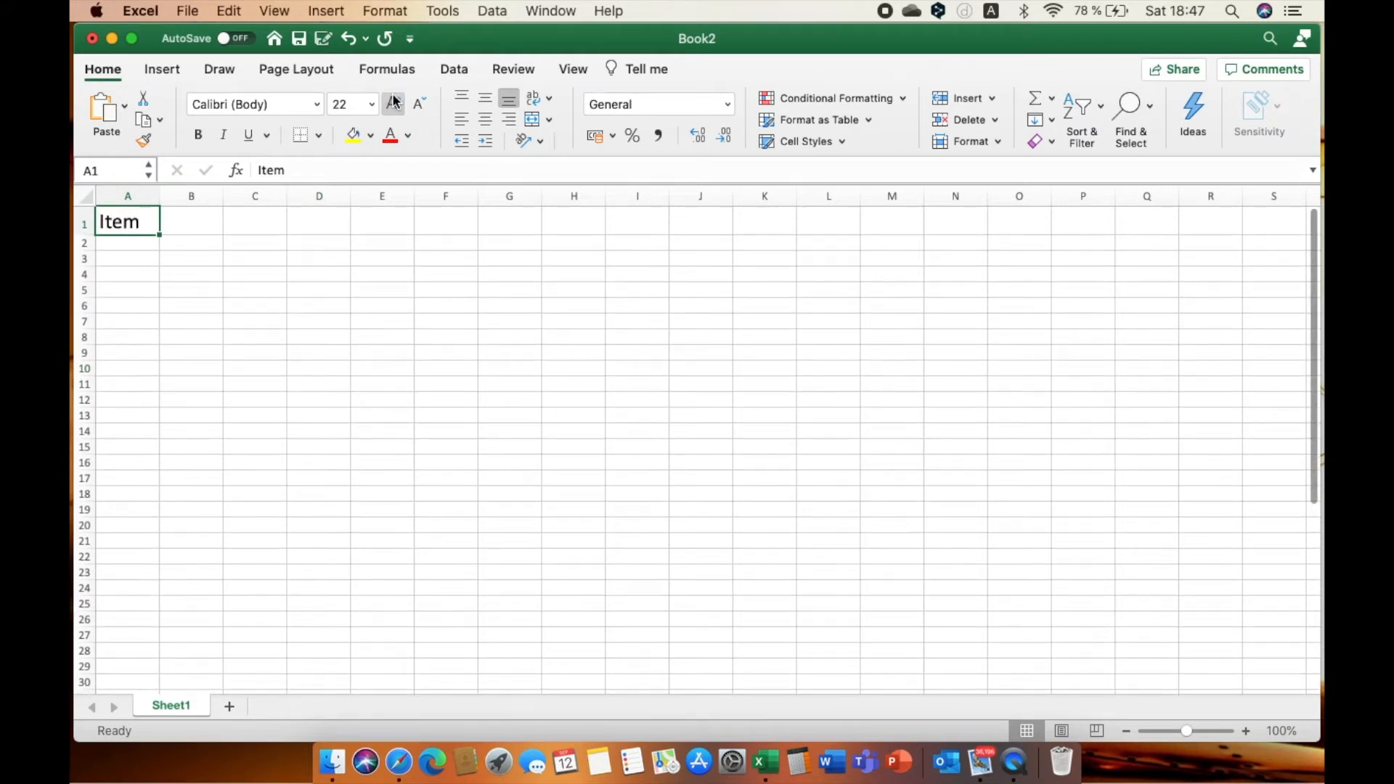
click(395, 102)
click(394, 102)
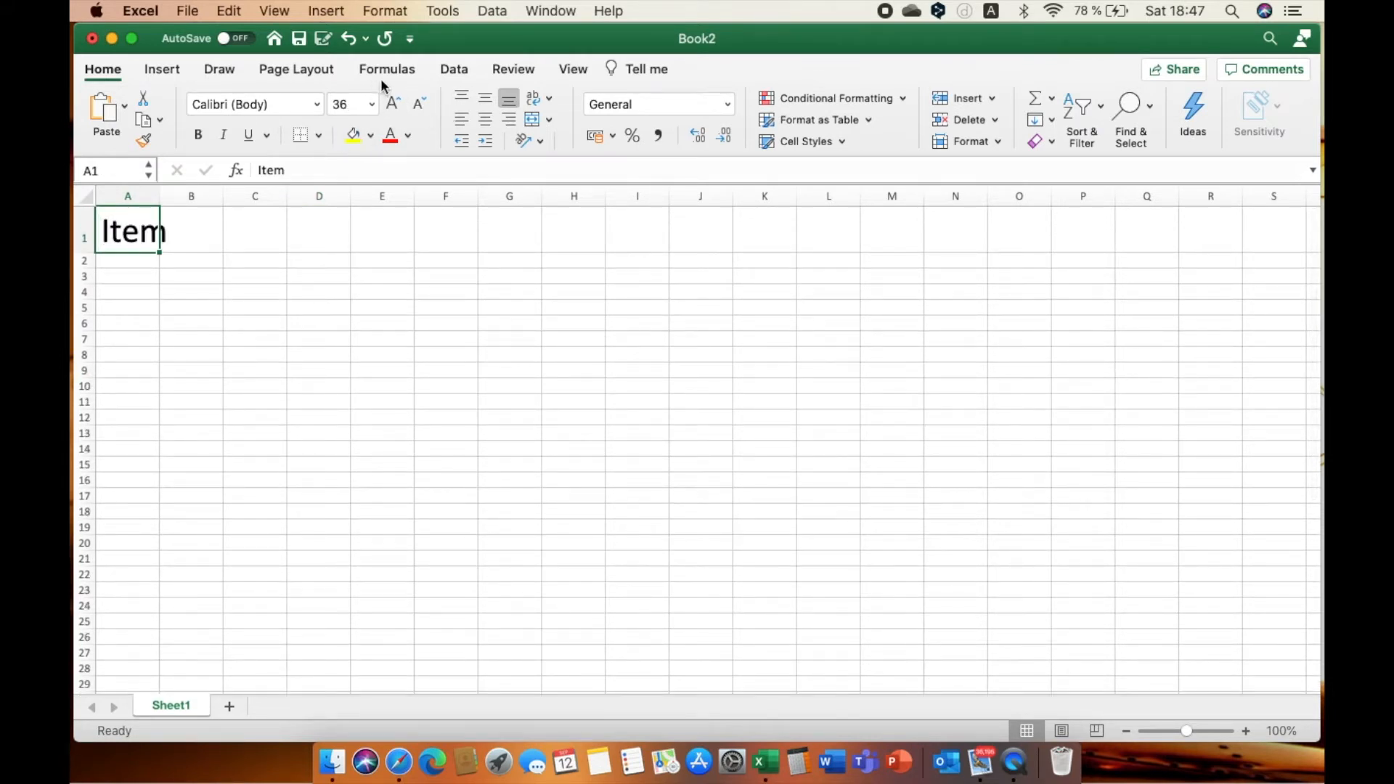
Decrease the font size of the "Item" heading in A1 stepwise to 14, keeping A1 selected
click(419, 105)
click(419, 105)
click(418, 108)
click(418, 107)
click(418, 107)
click(417, 107)
click(418, 108)
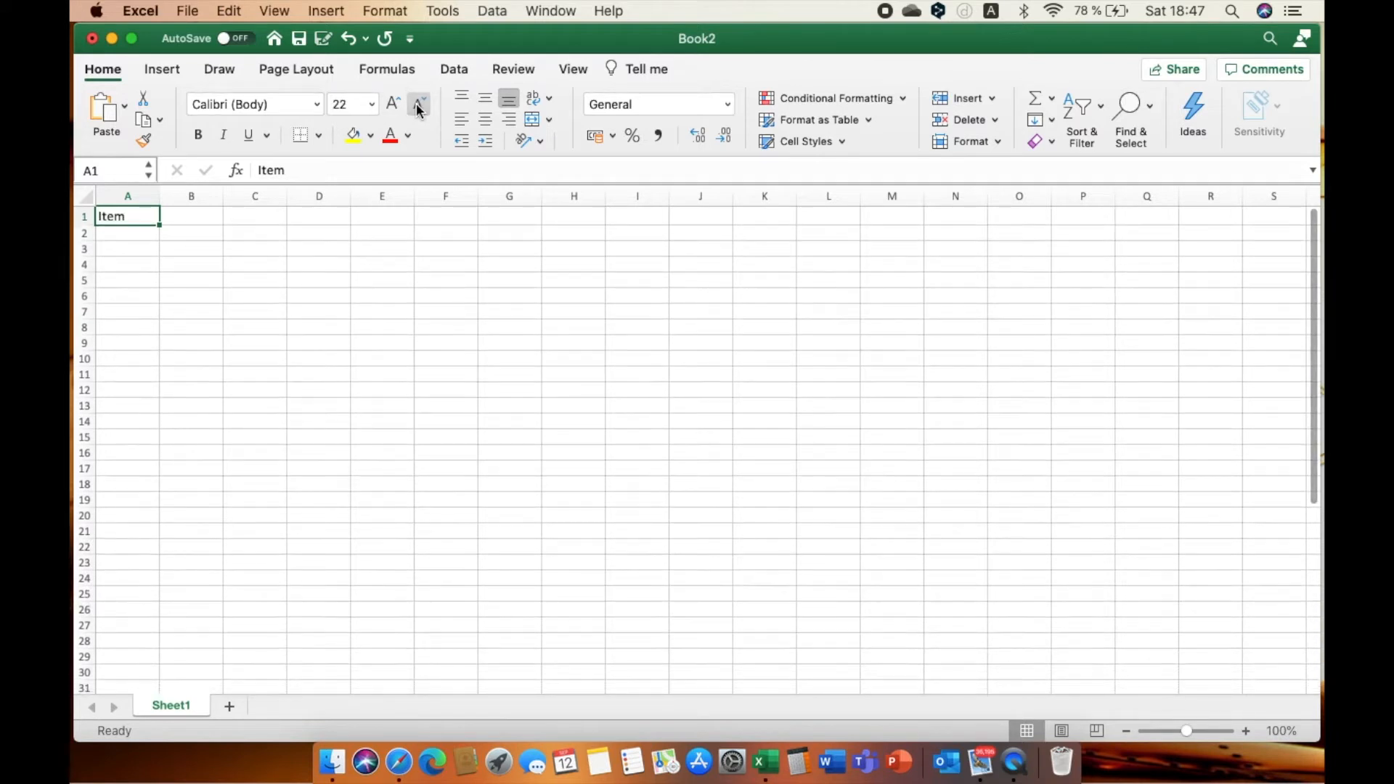
click(275, 268)
click(121, 217)
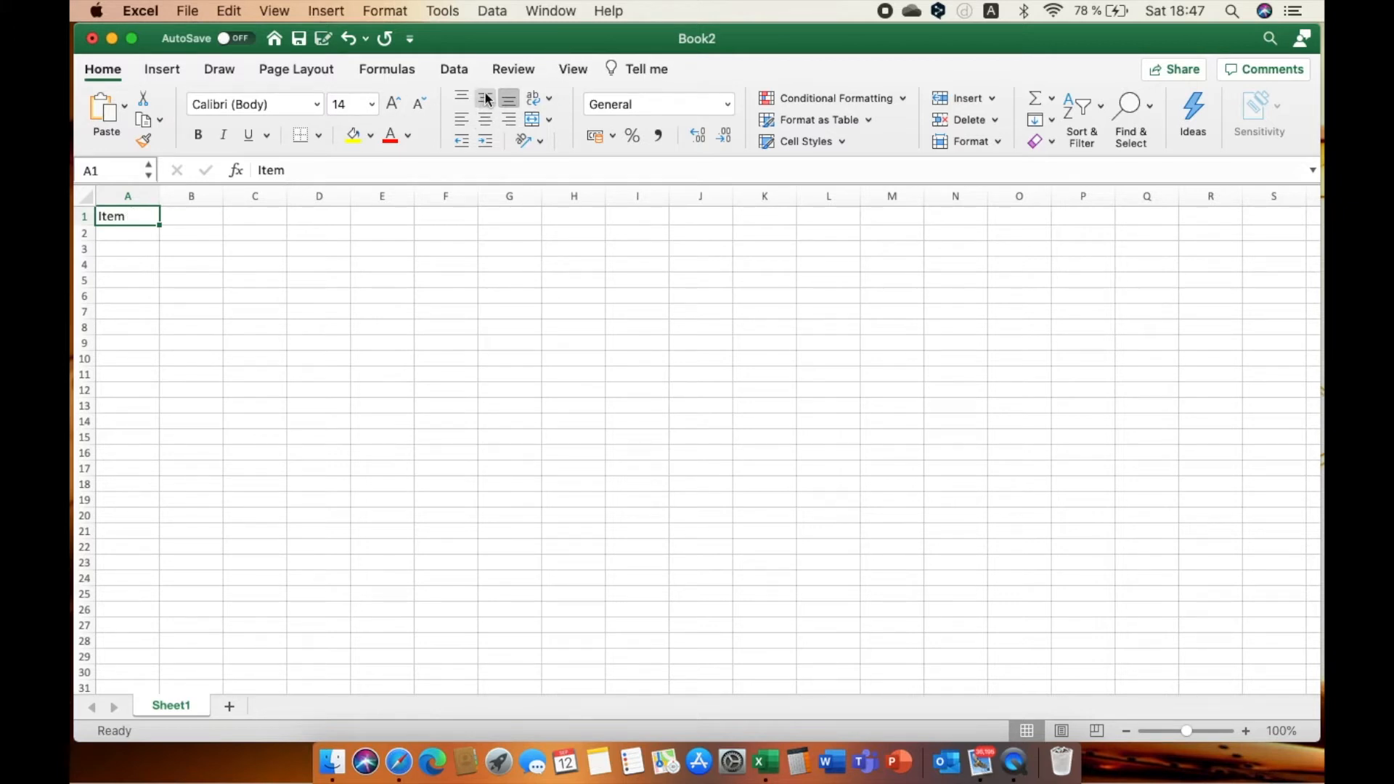
Try center and right alignment on the "Item" heading in A1, and settle on left alignment
click(484, 122)
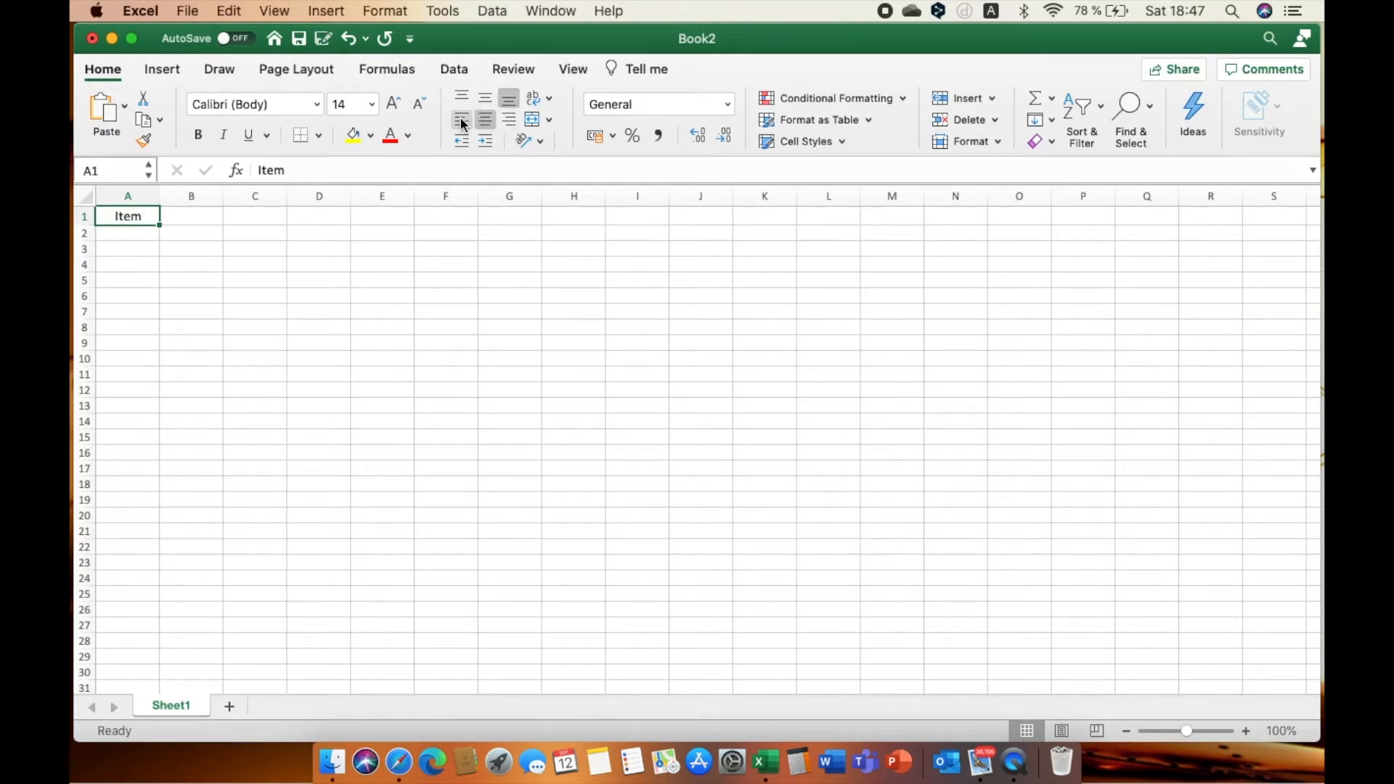
click(510, 121)
click(469, 120)
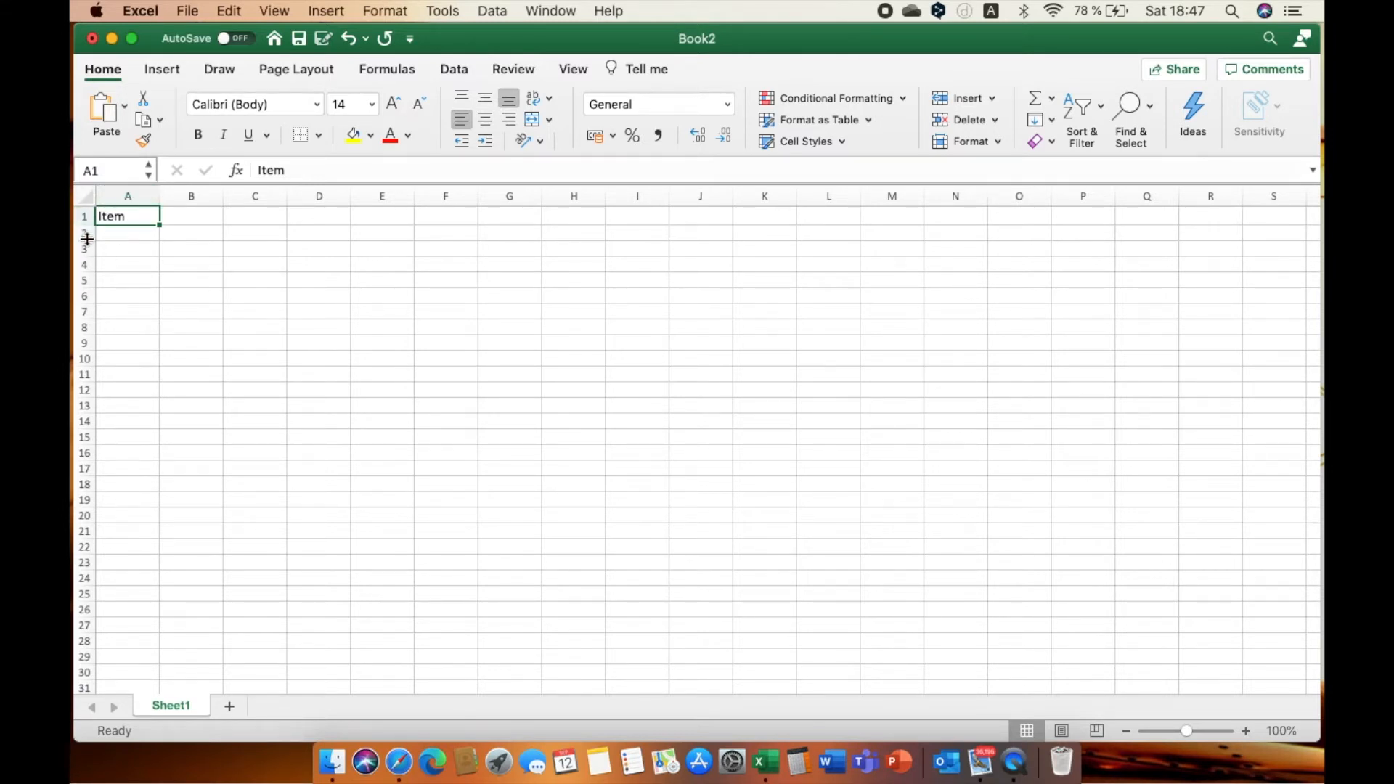
Increase the height of row 1 to about twice its size
drag(87, 226, 86, 242)
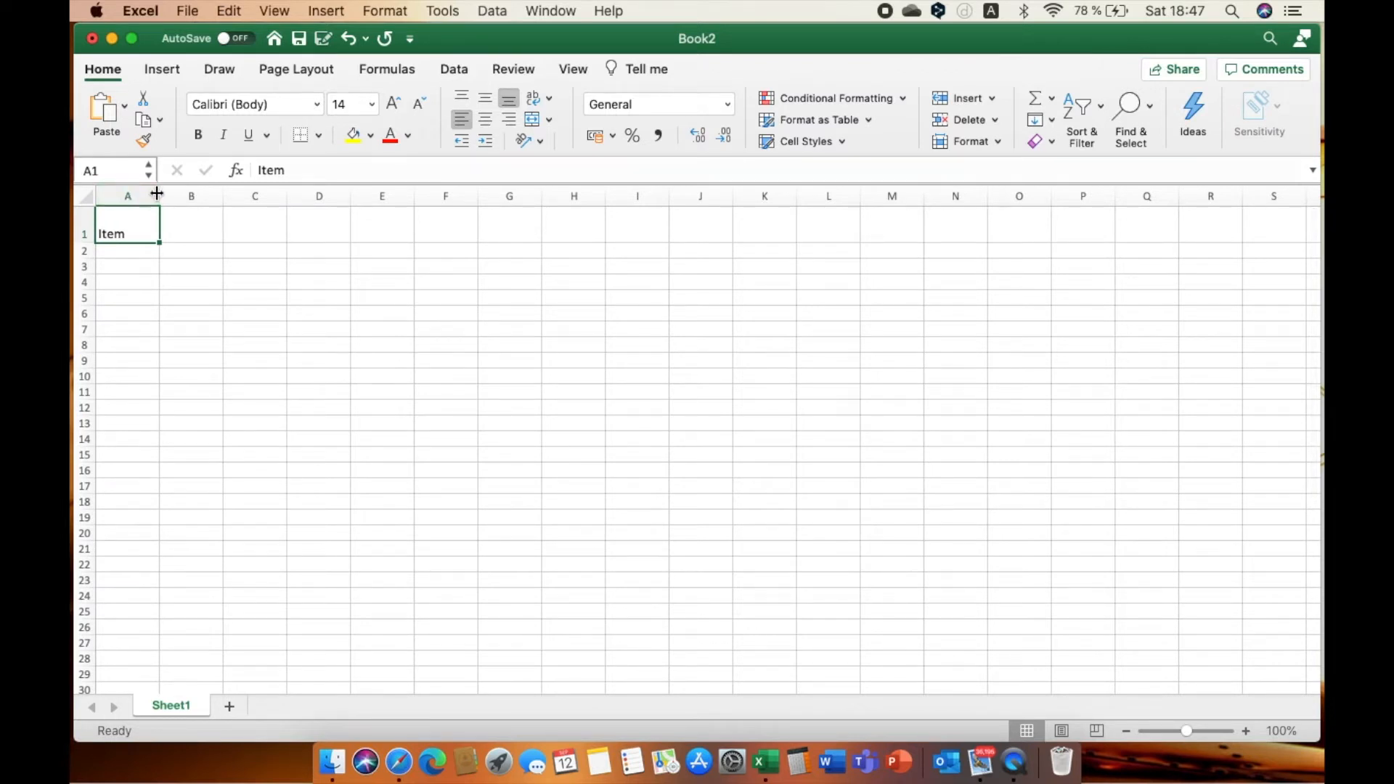
Widen column A, and try top and middle vertical alignment on the "Item" heading in A1 before settling on bottom alignment
drag(157, 193, 199, 188)
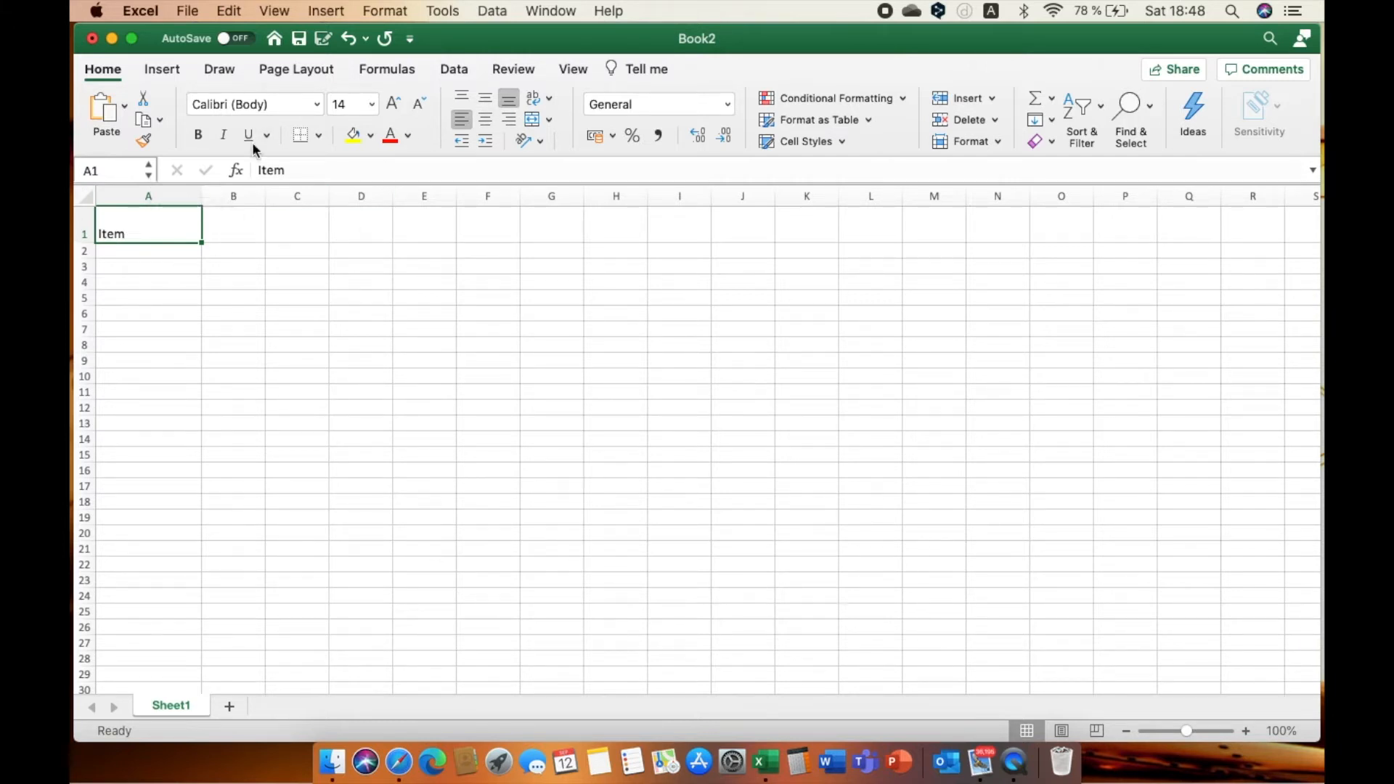
click(467, 100)
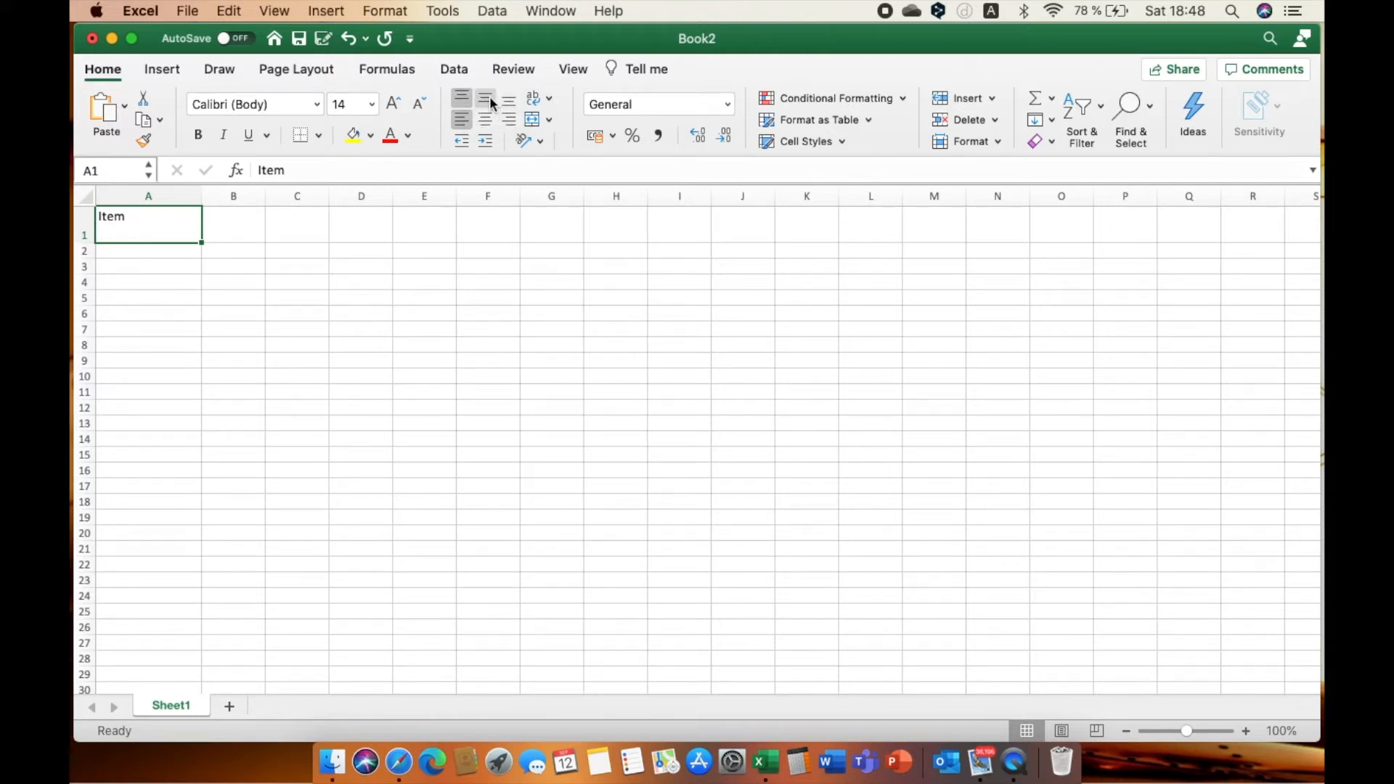
click(490, 97)
click(510, 105)
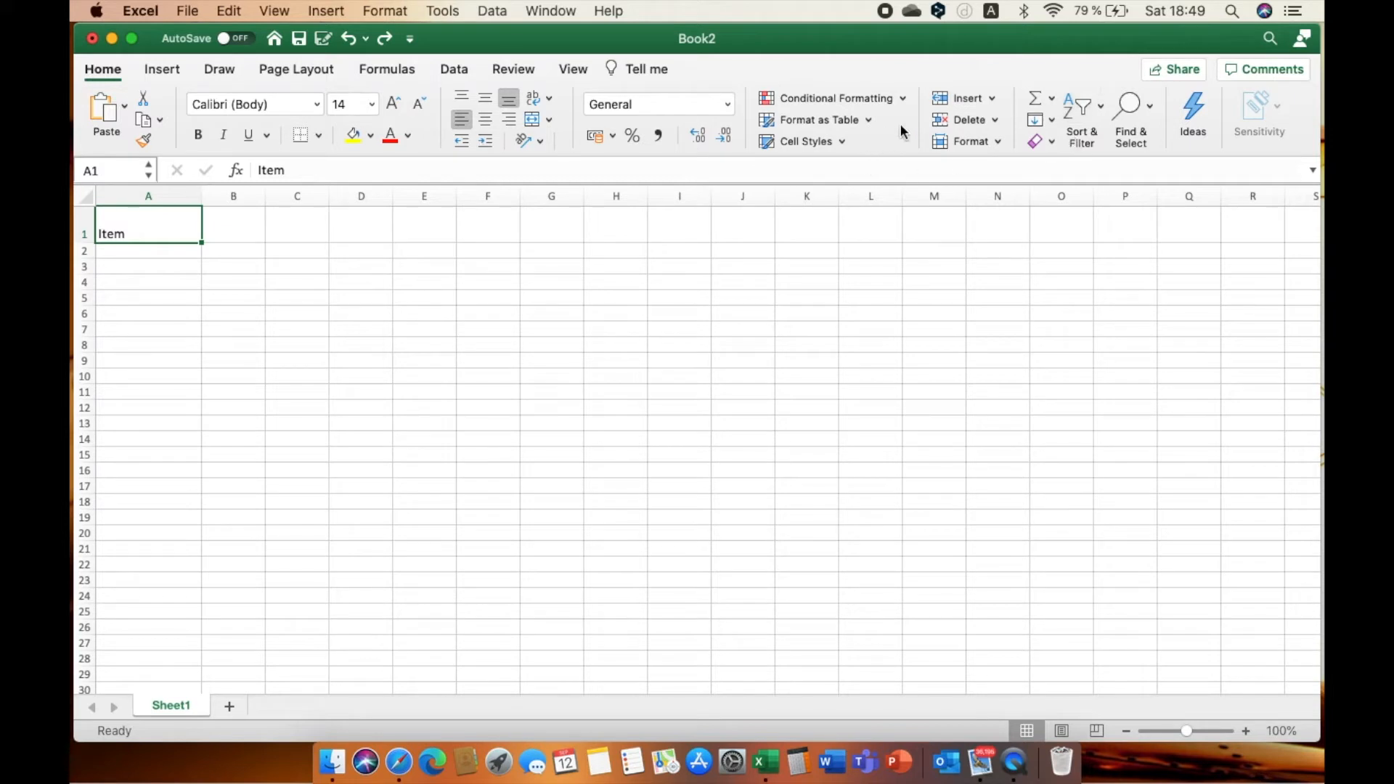
click(997, 140)
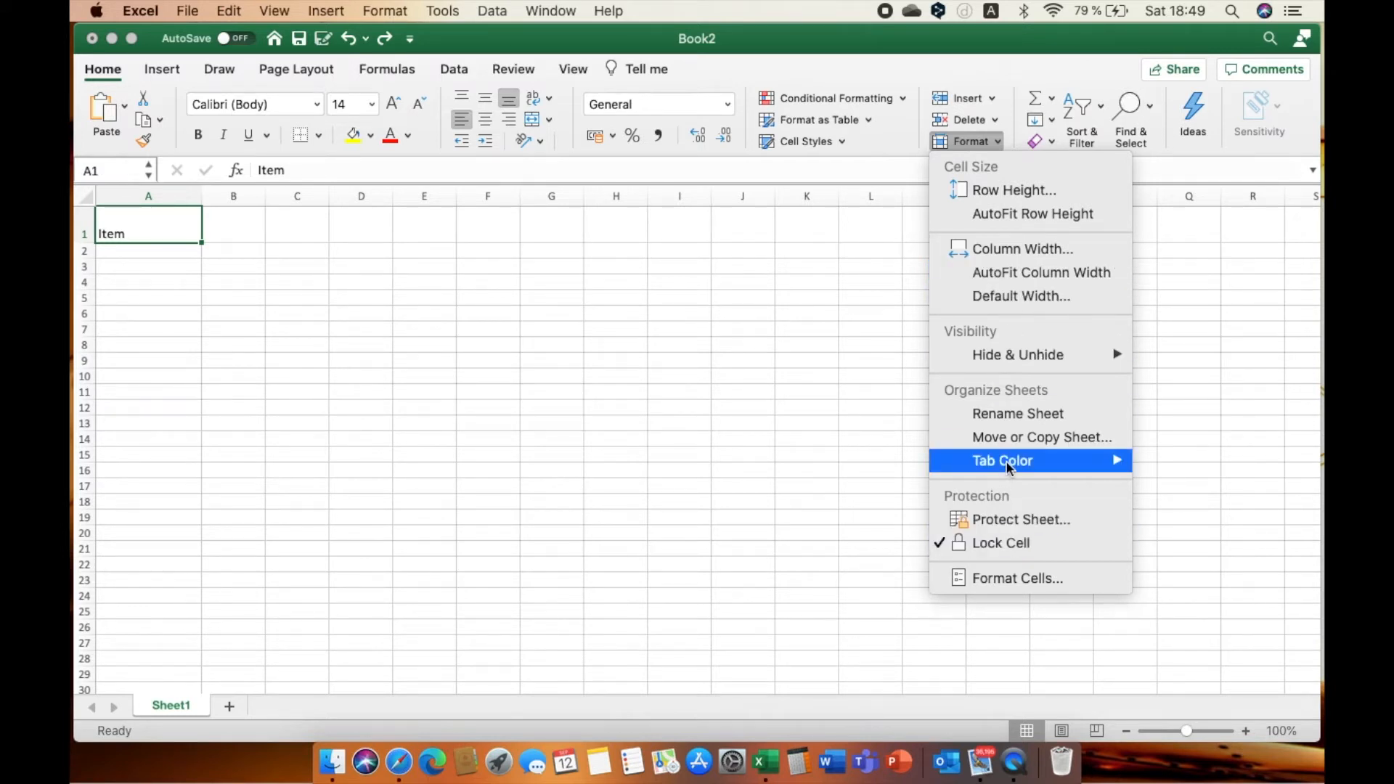
click(739, 400)
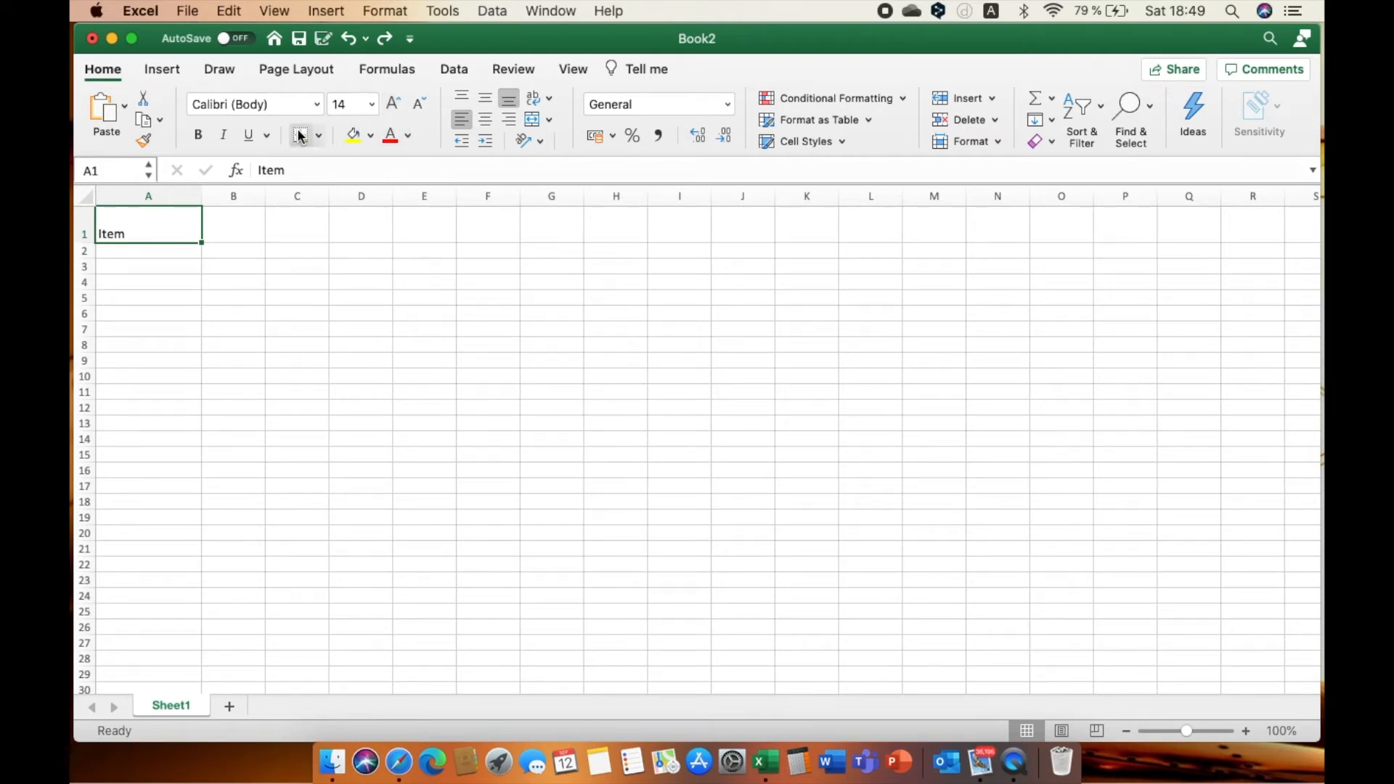
Try bold, italic and underline on the "Item" heading in A1, and remove all three styles again
click(197, 135)
click(222, 136)
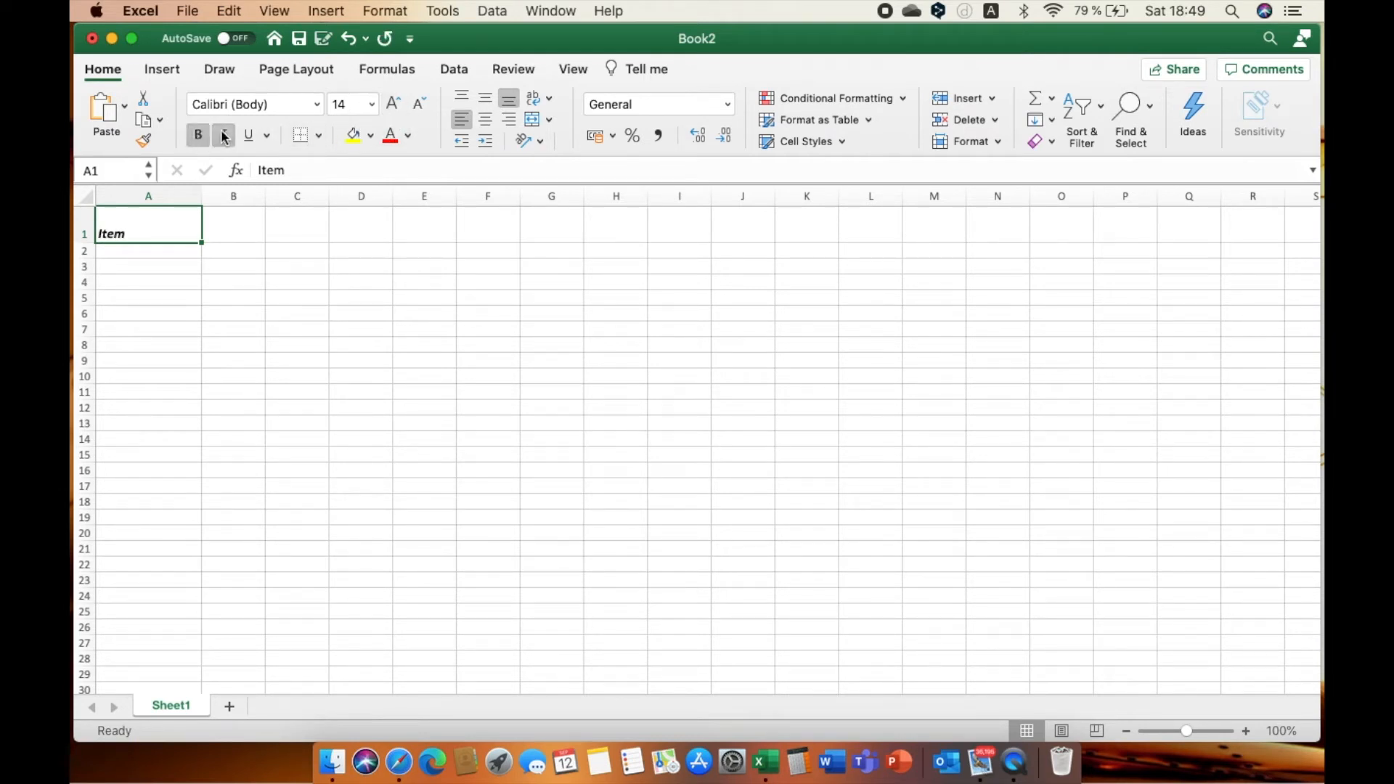
click(248, 136)
click(247, 136)
click(231, 137)
click(198, 135)
Color the "Item" text in A1 standard red, and open the custom font color picker without choosing another color
click(408, 136)
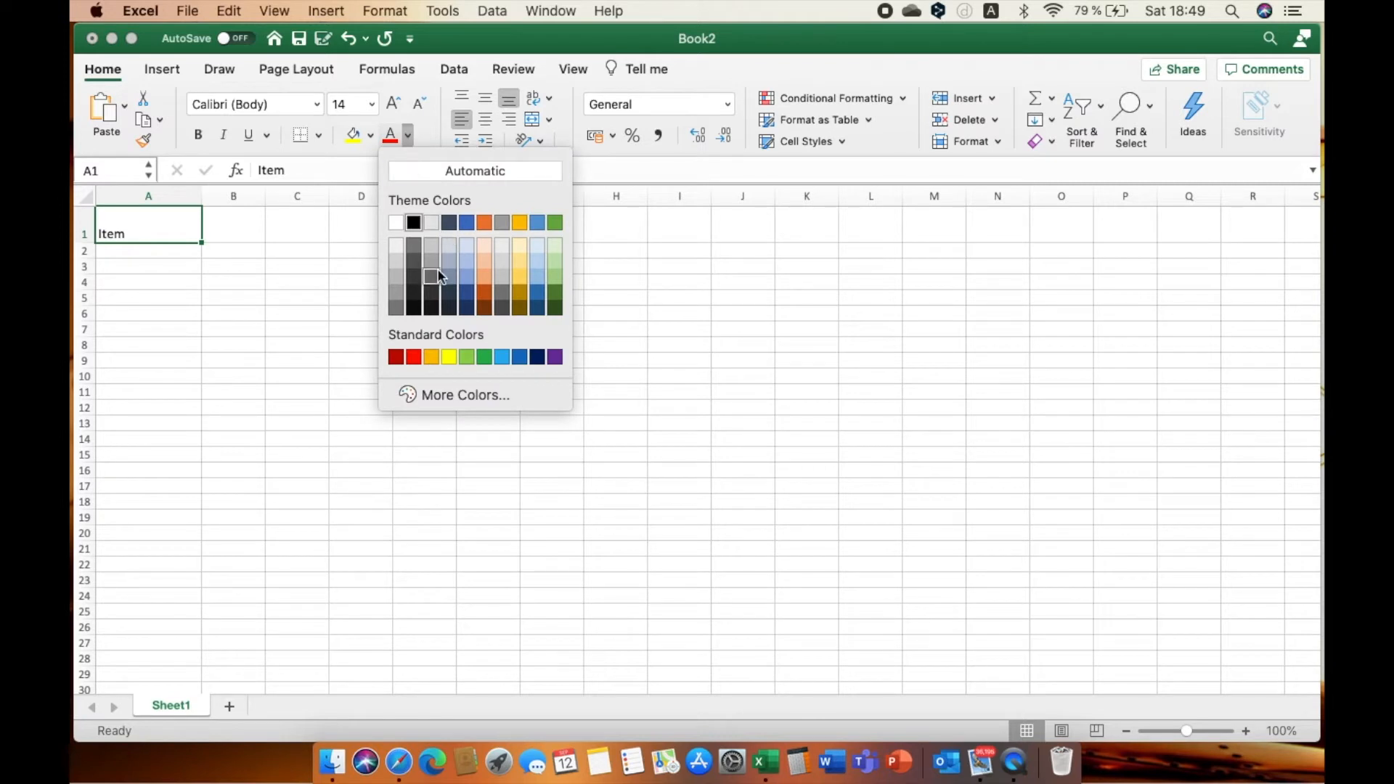
click(413, 357)
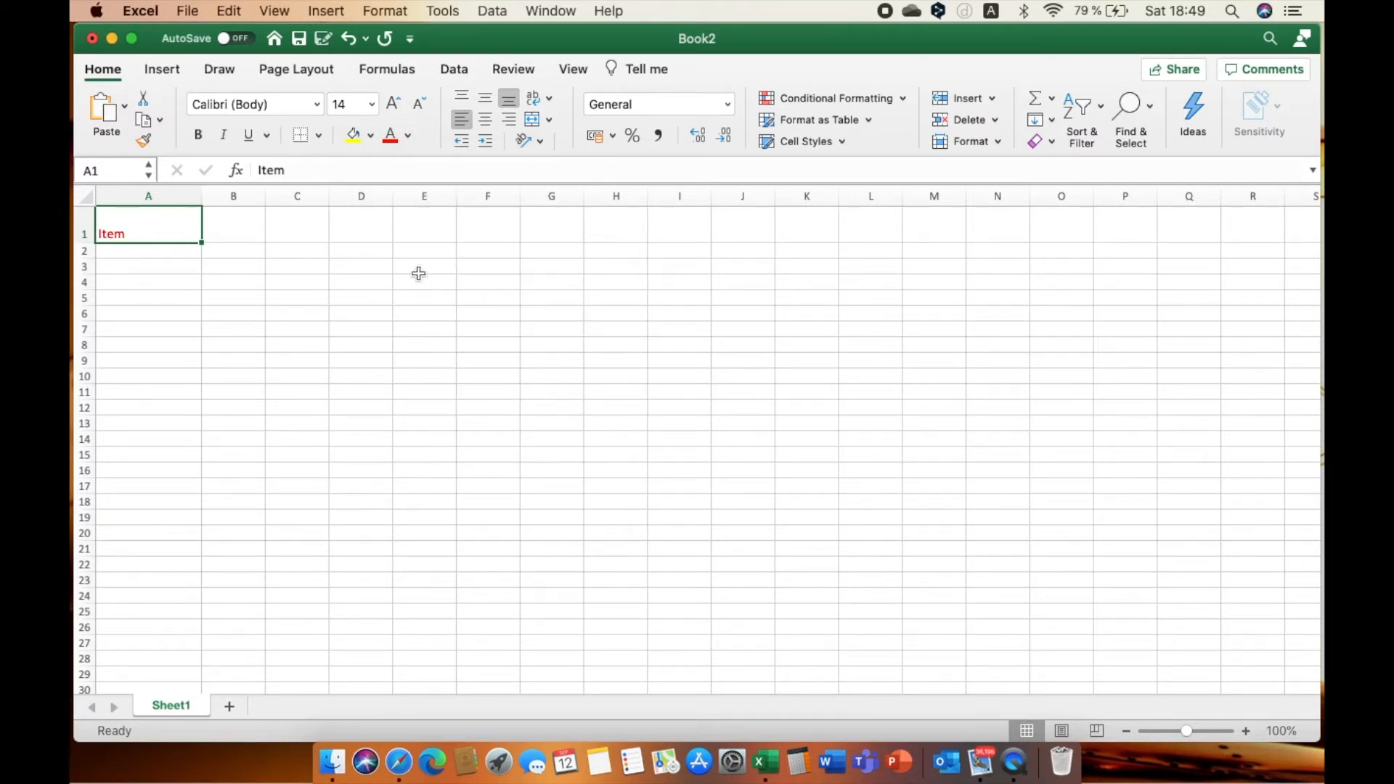
click(407, 136)
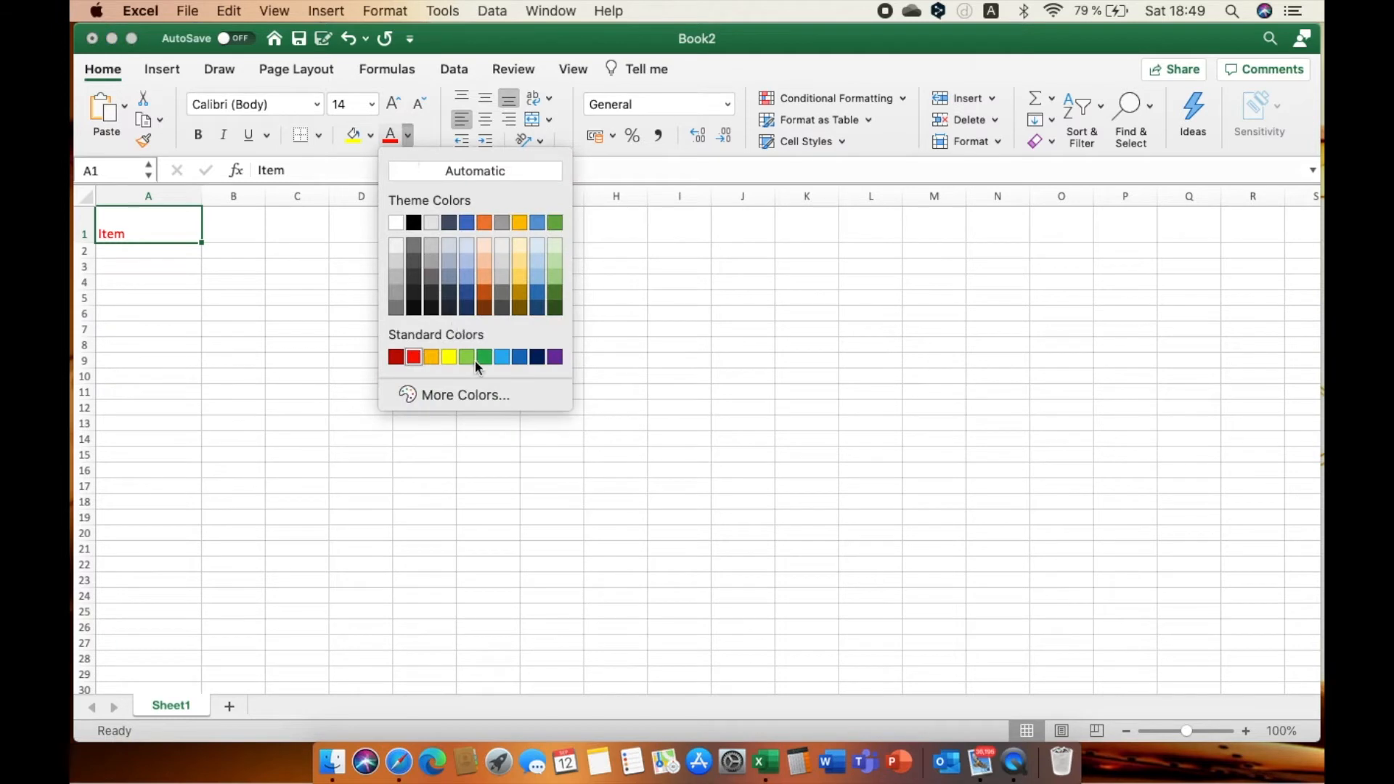
click(455, 396)
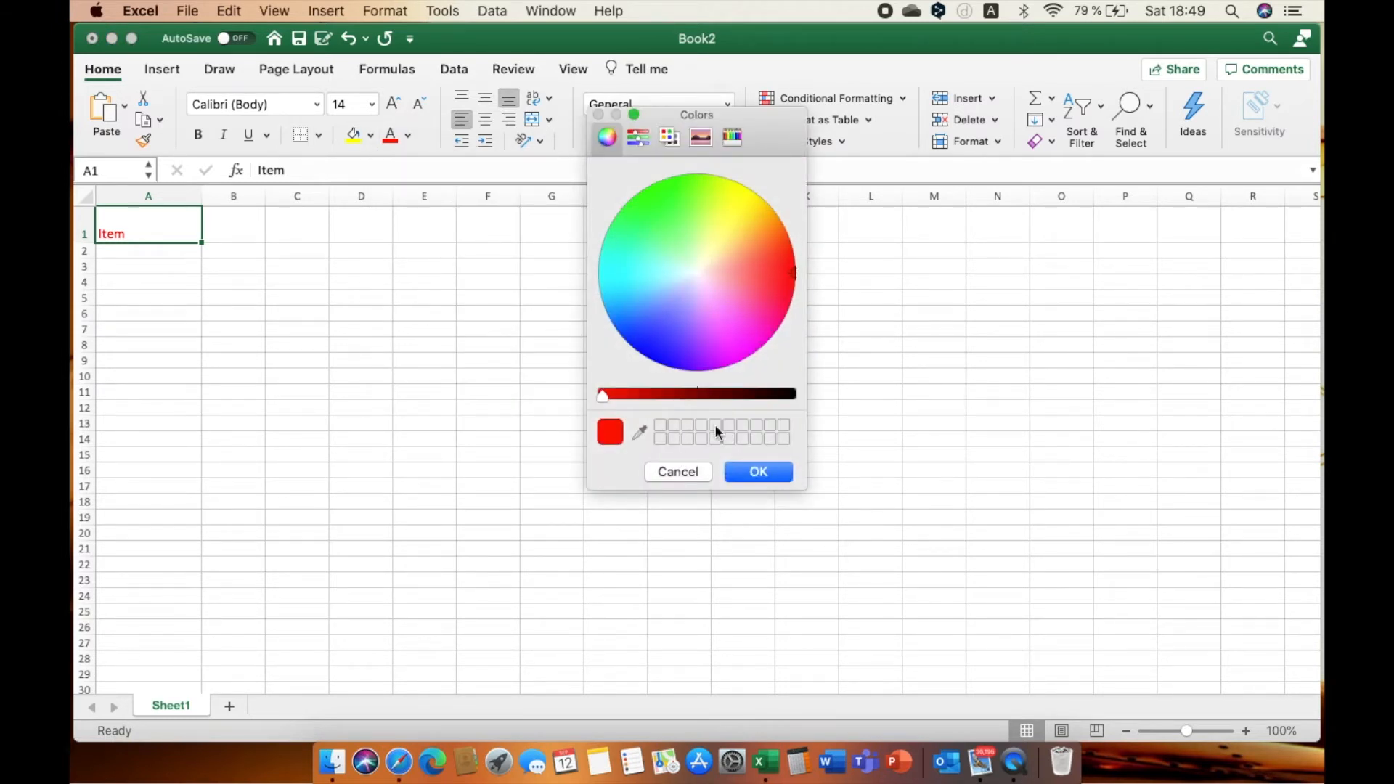
click(697, 472)
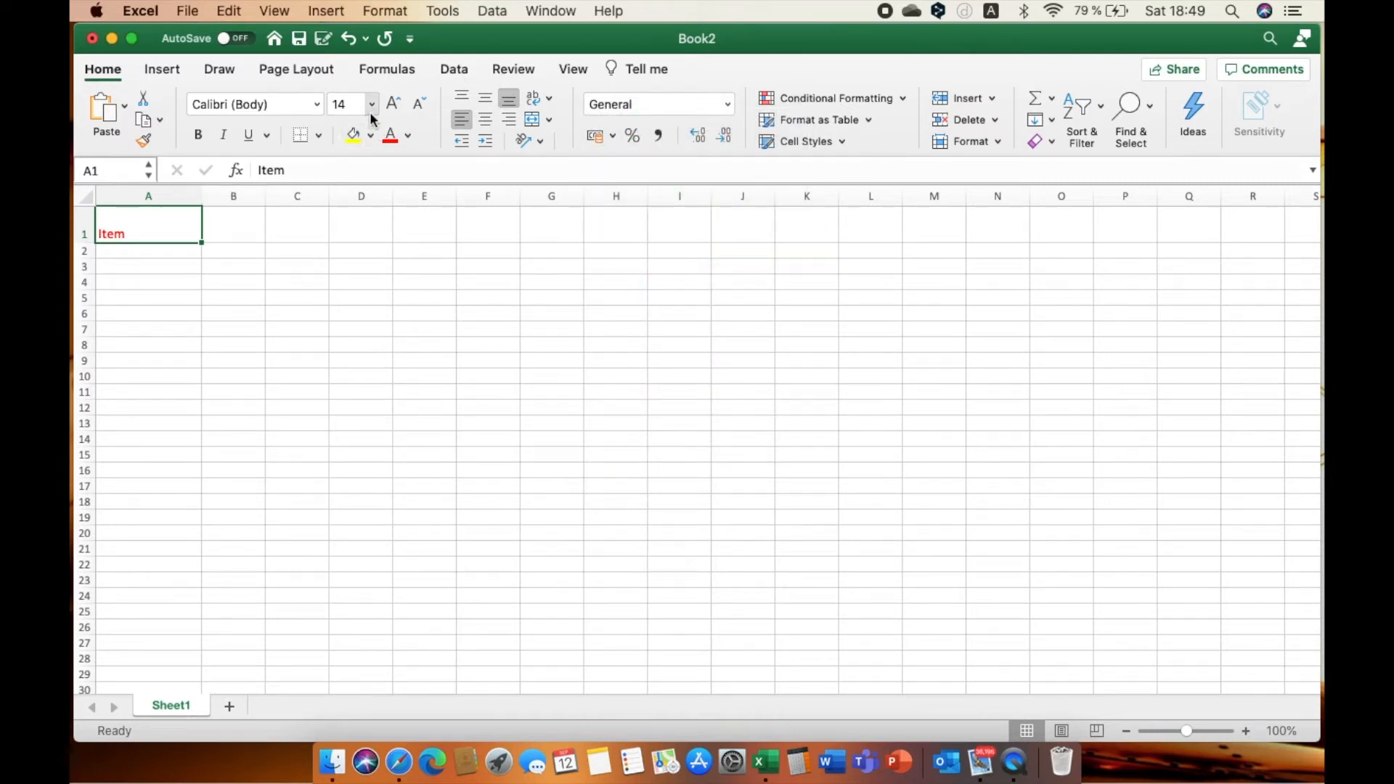
Fill cell A1 with a light blue theme color, view it from another cell, and reselect A1
click(370, 136)
click(411, 246)
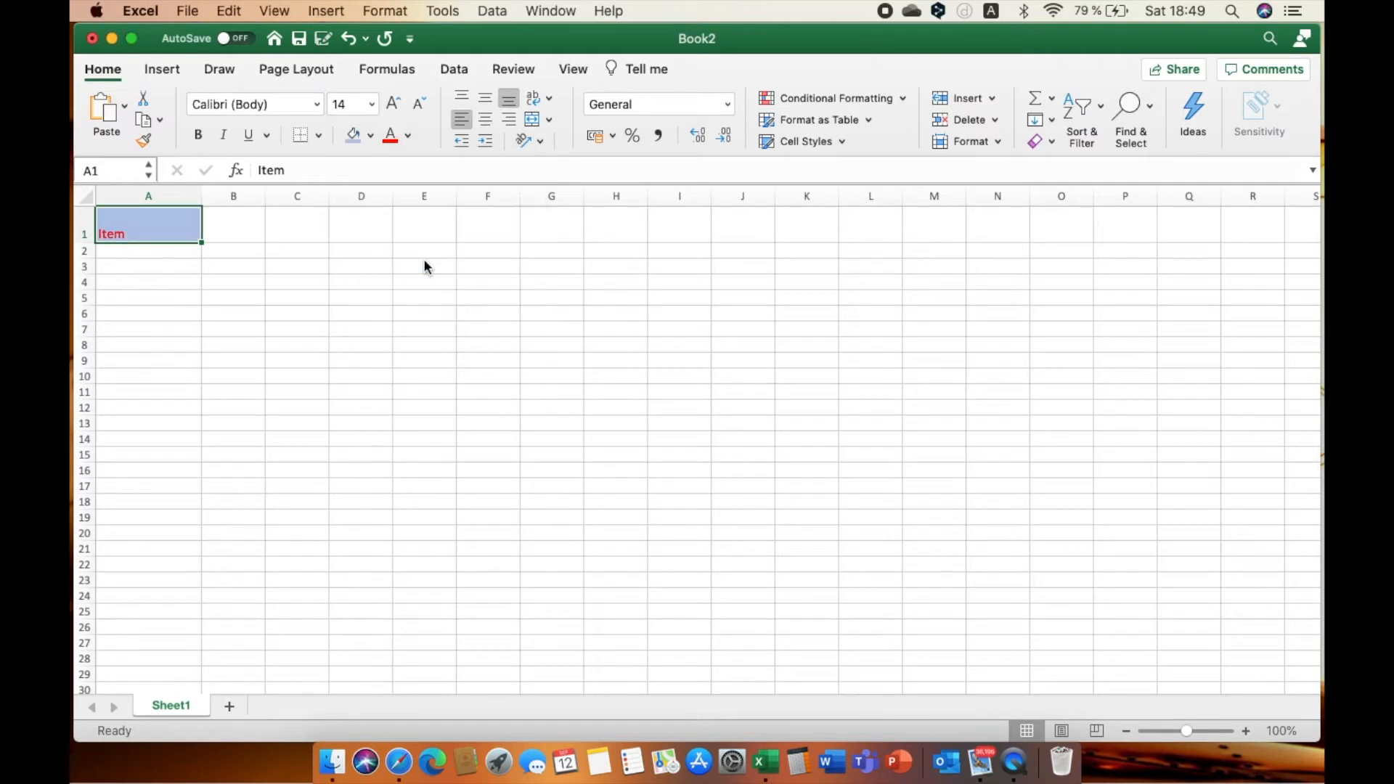
click(233, 312)
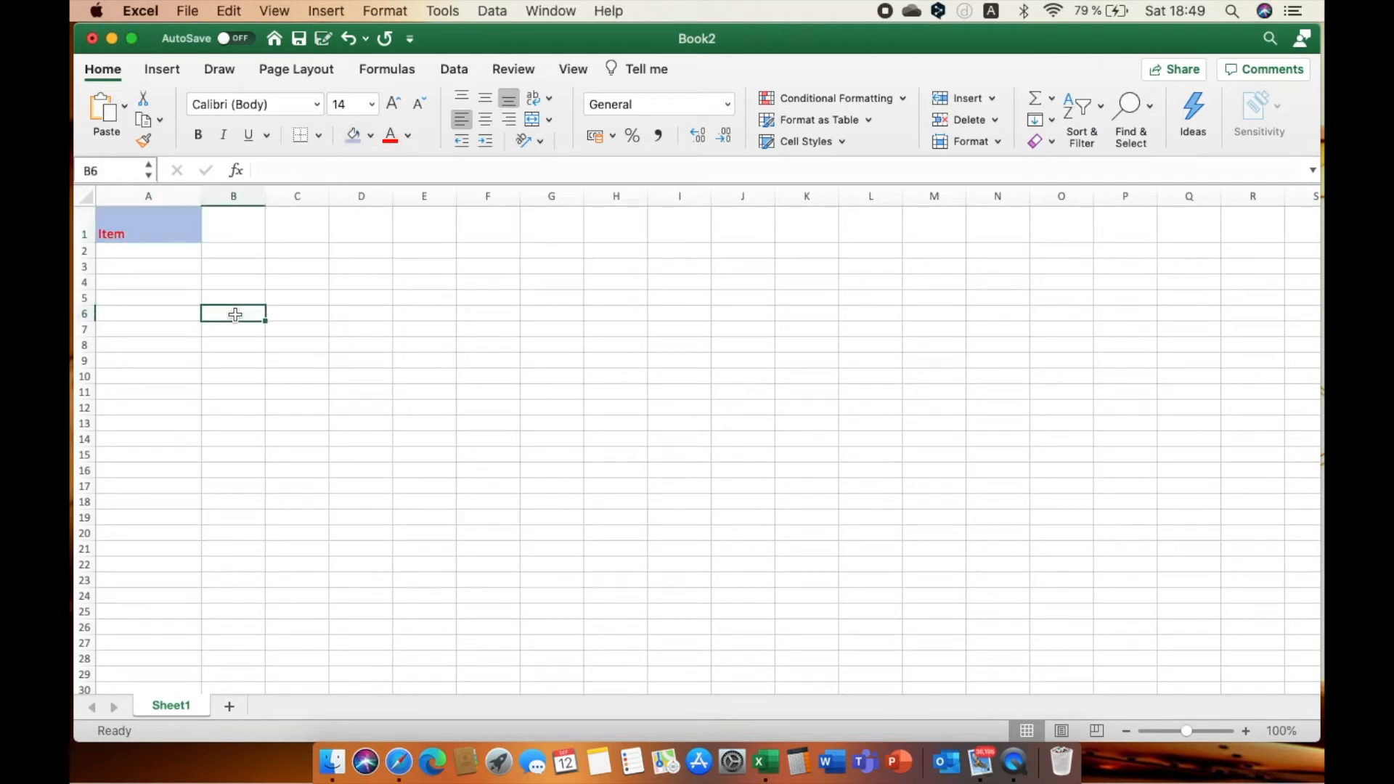
click(188, 231)
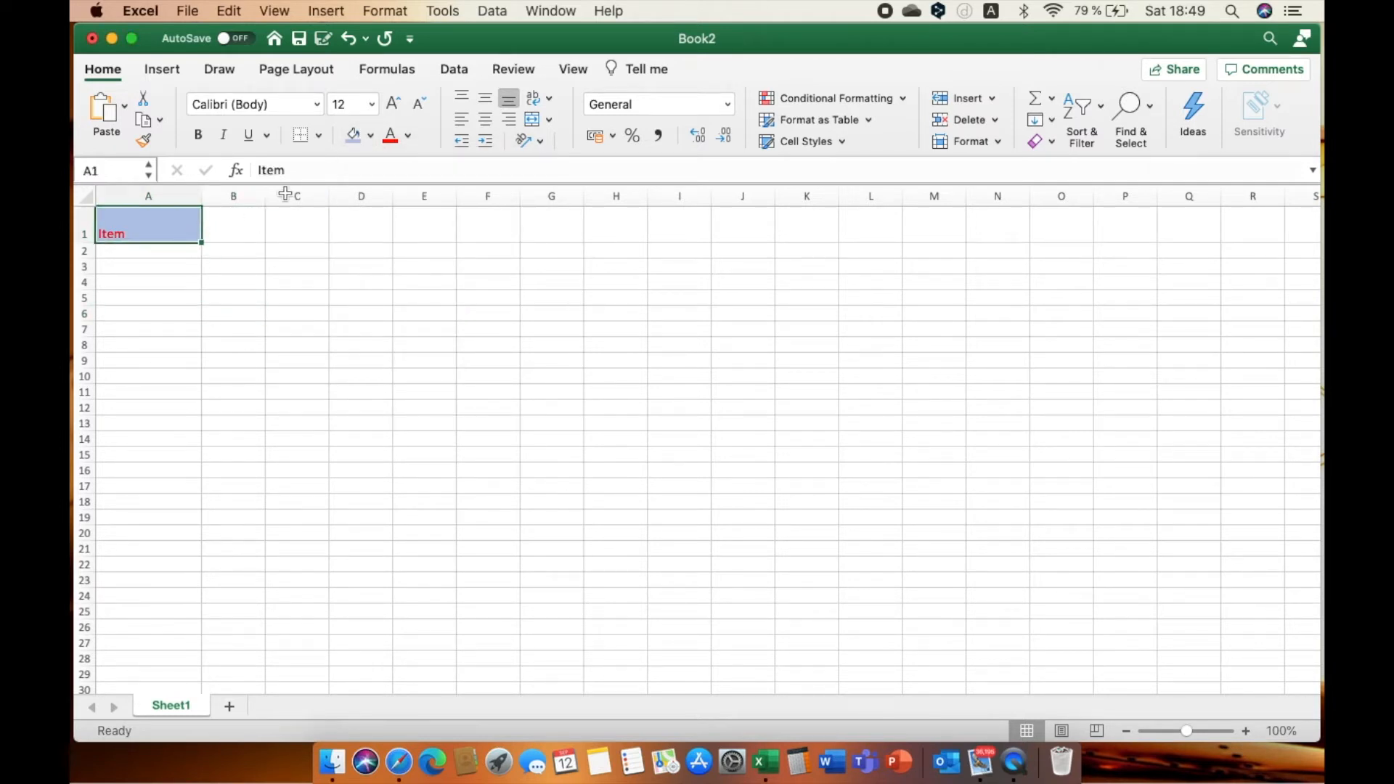
Remove the fill from cell A1 and reset its font color to Automatic
click(370, 136)
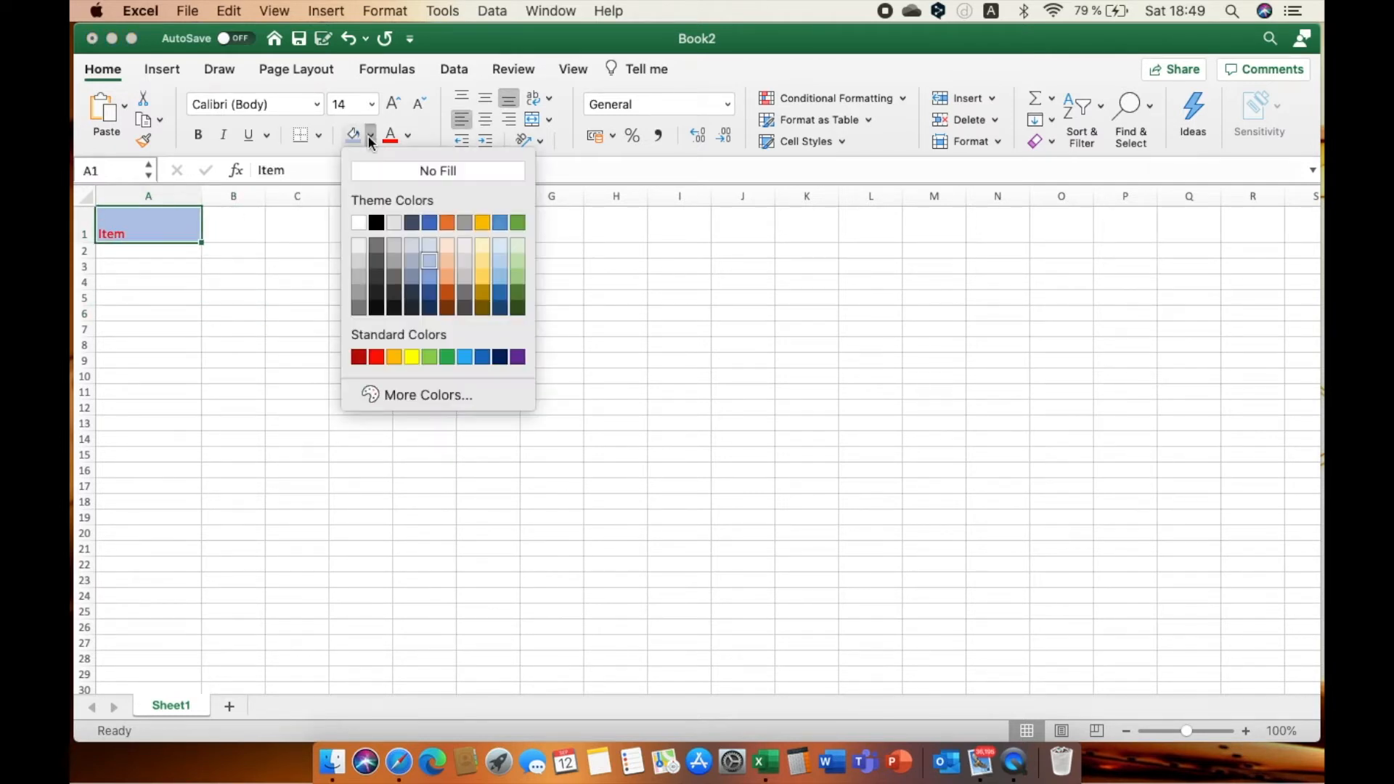
click(432, 171)
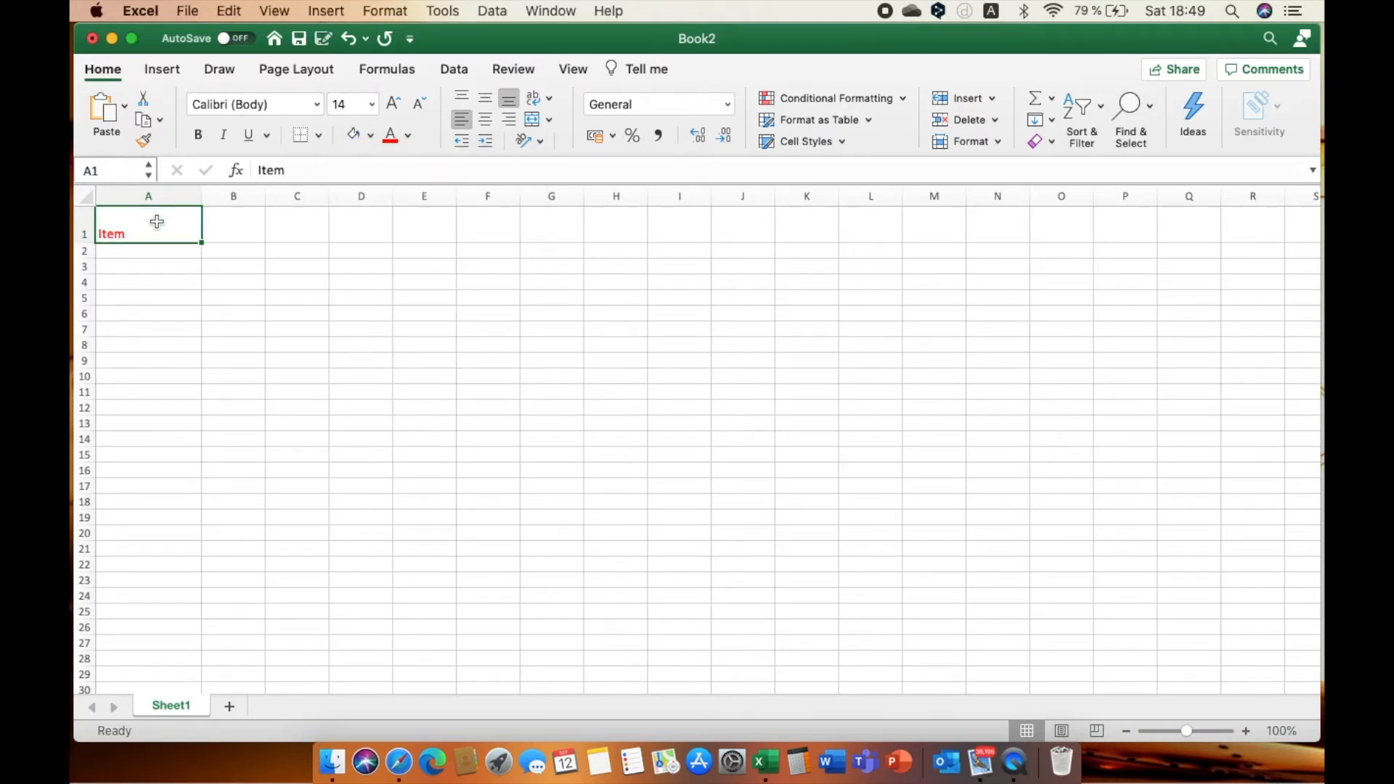
click(408, 135)
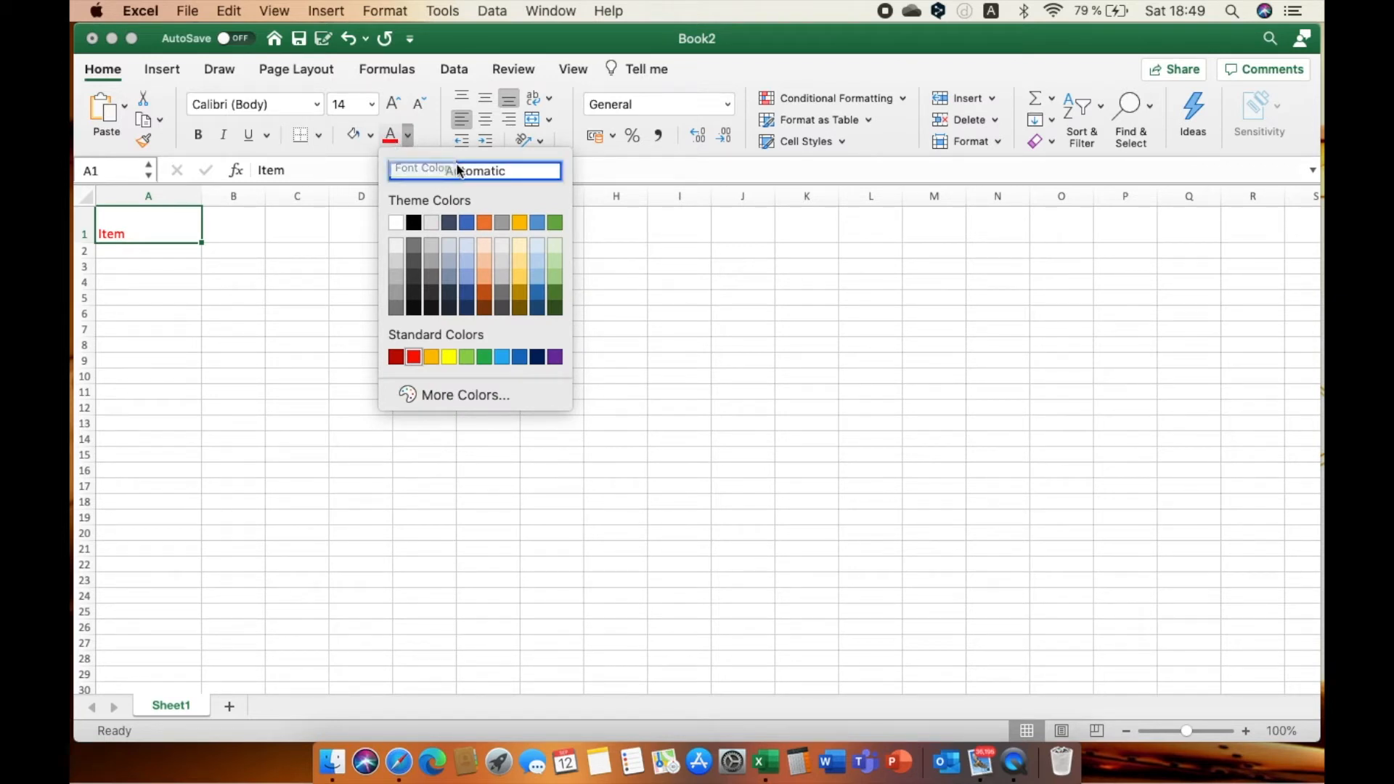
click(478, 169)
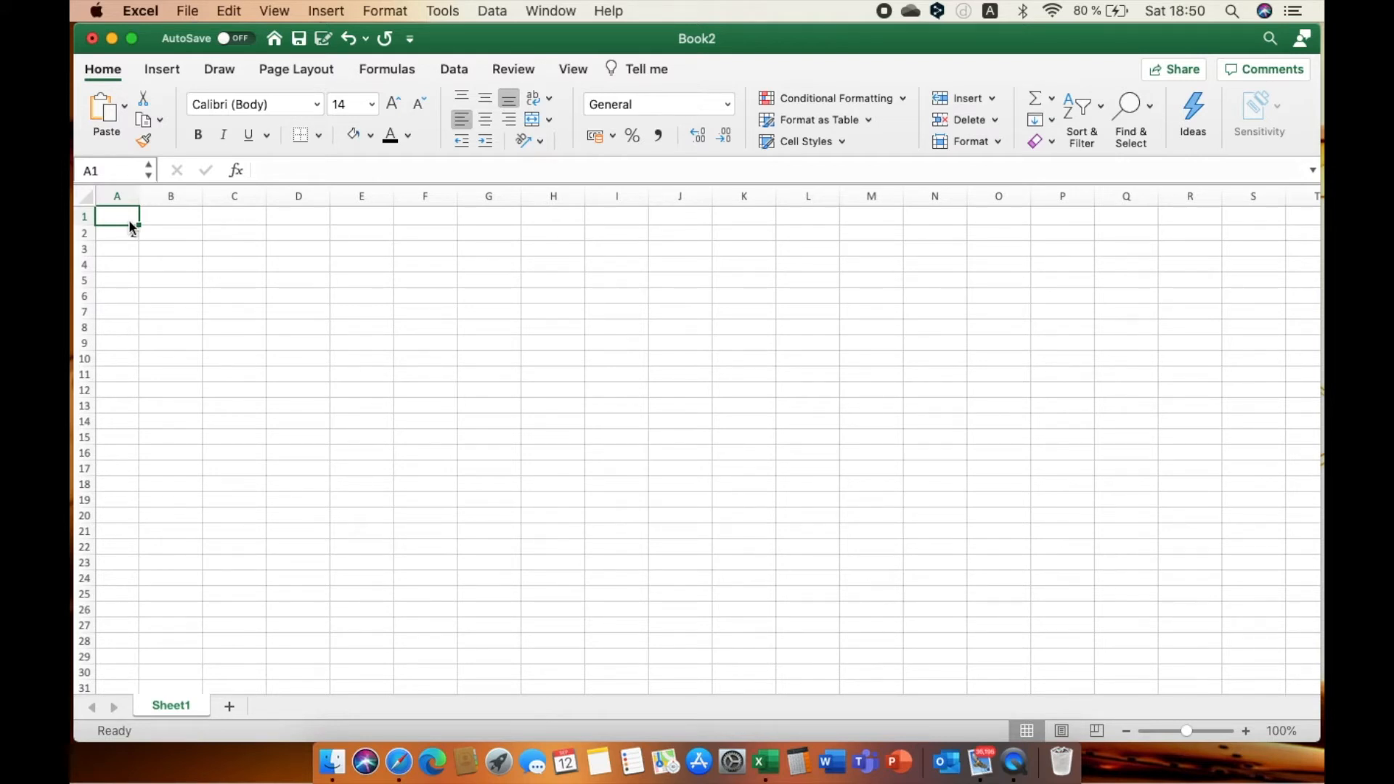
Enter the heading "No." in cell A1
text(NO)
key(BackSpace)
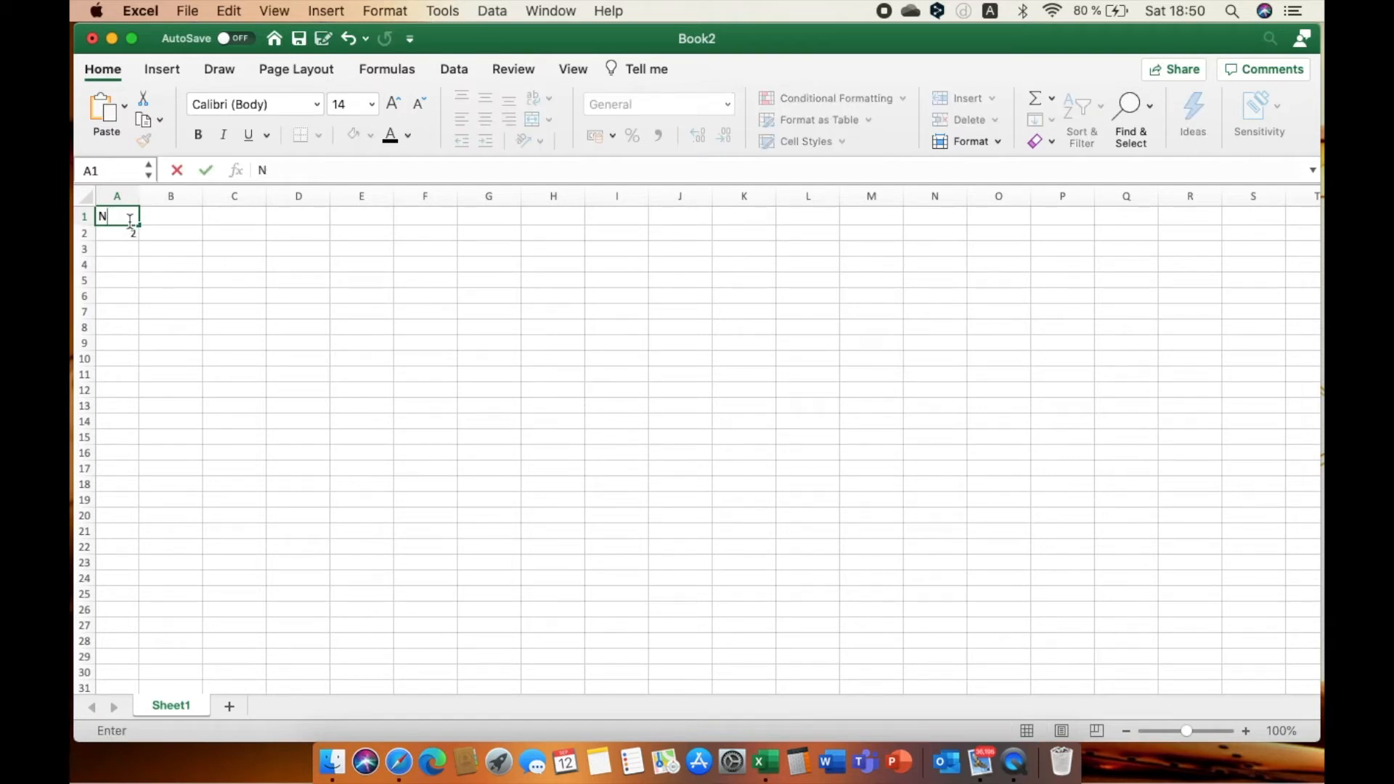
text(o.)
key(Return)
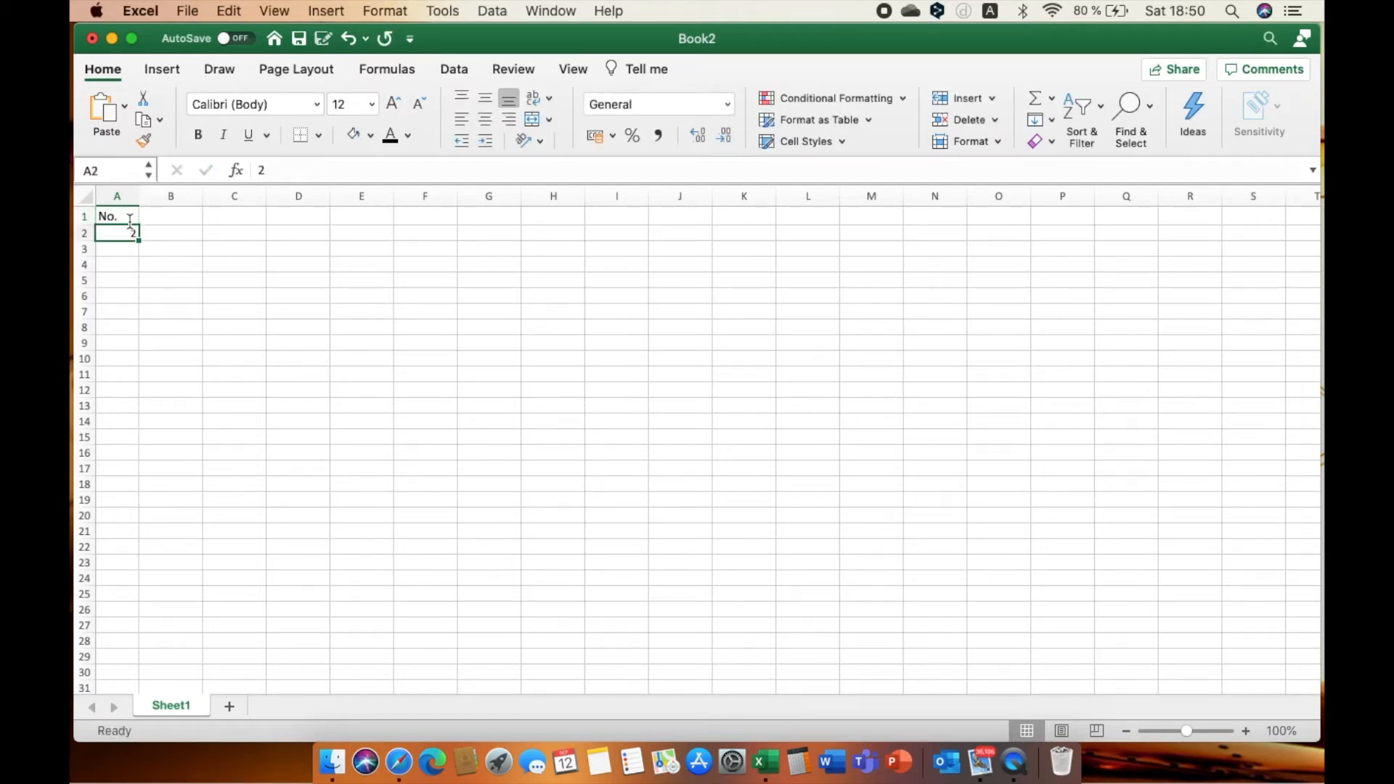
Enter the numbers 1 through 6 one by one in cells A2 to A7
key(Return)
text(2)
key(Return)
text(3)
key(Return)
text(4)
key(Return)
text(5 )
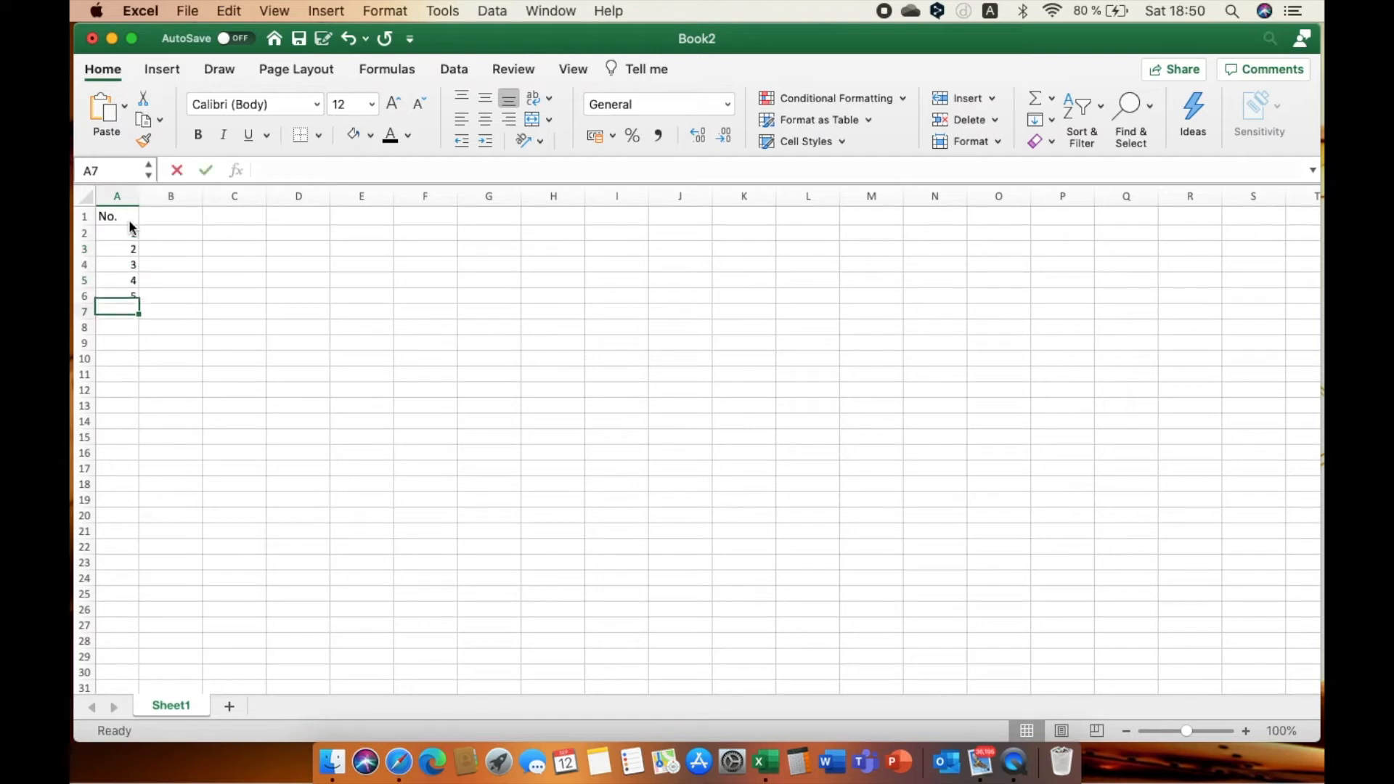
text(6)
key(ctrl+Return)
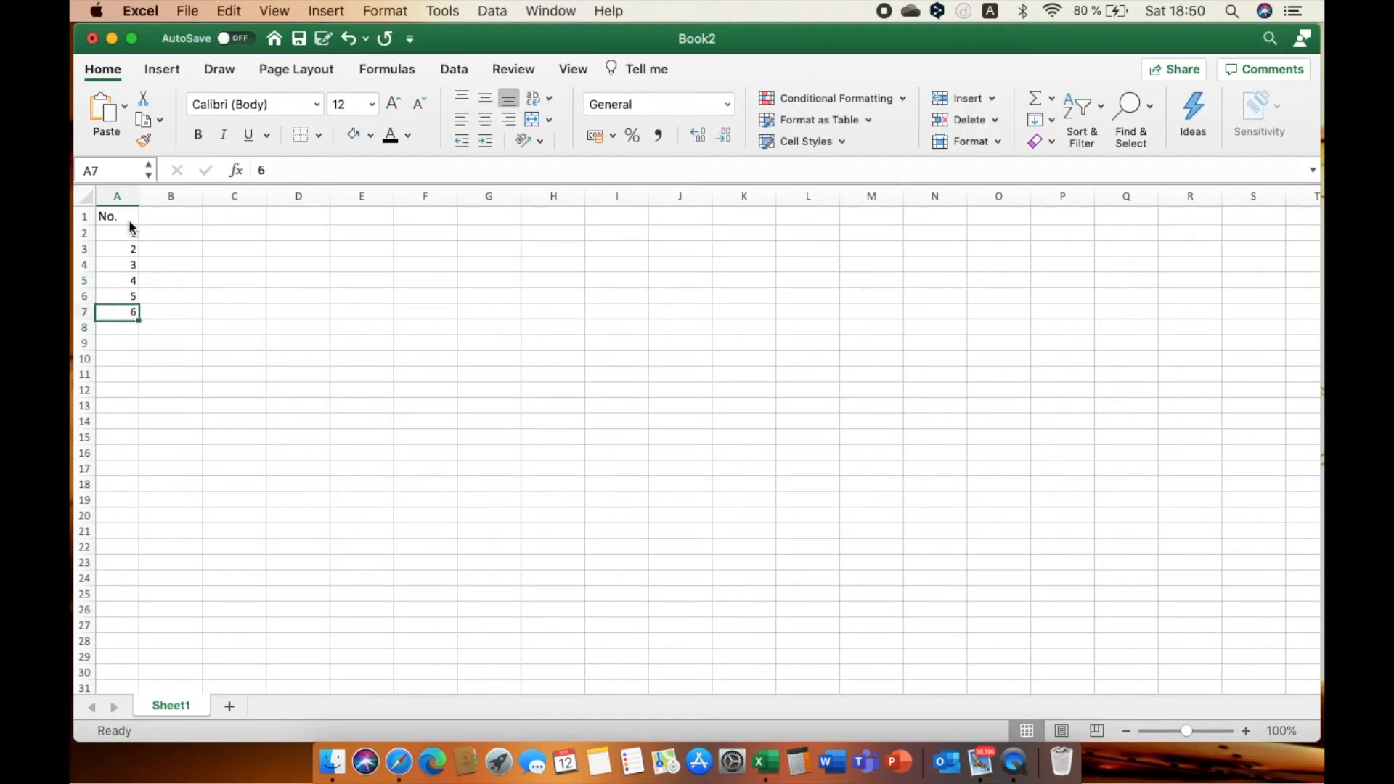
Select the numbers in A2:A7 and clear them, keeping the "No." heading
key(Up)
key(Up)
key(Up)
key(Up)
key(Up)
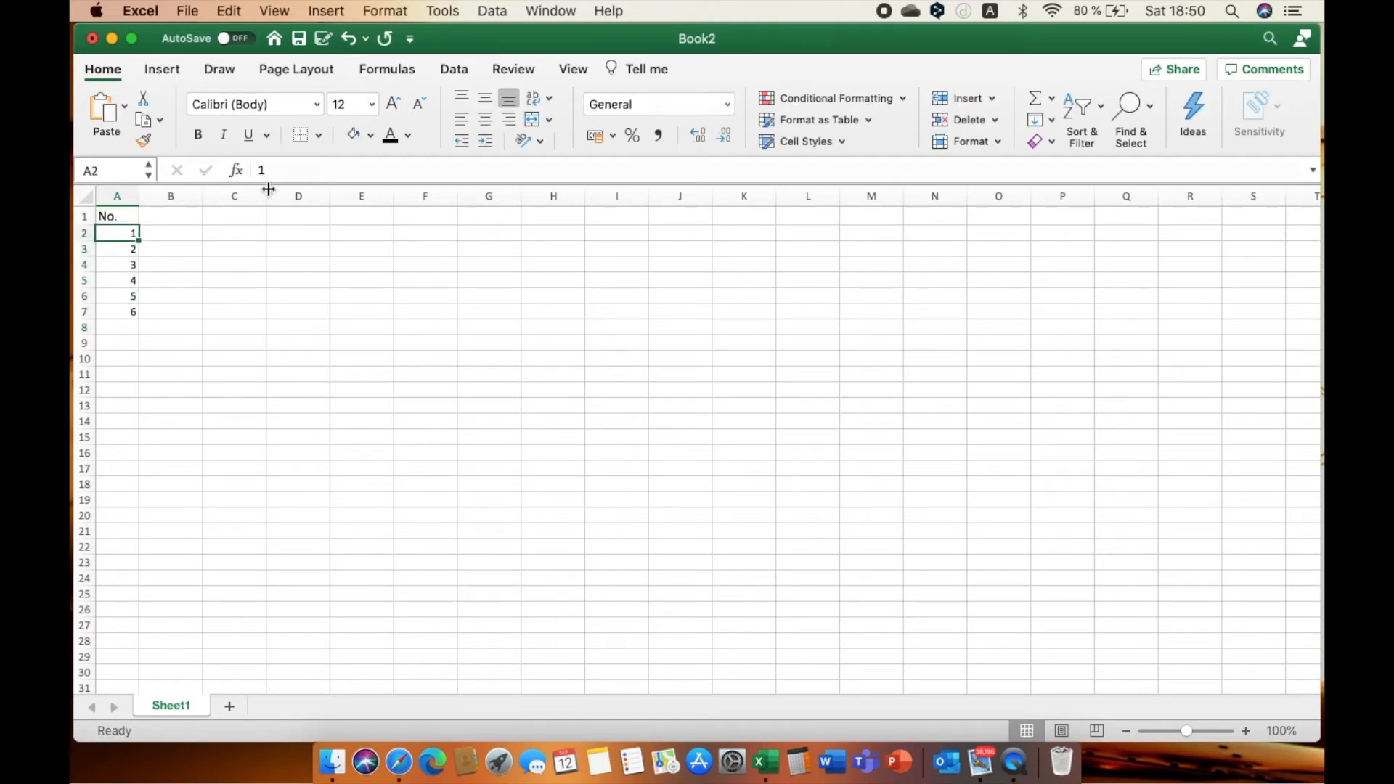
key(shift+Down)
key(shift+Down)
key(shift+Up)
key(shift+Up)
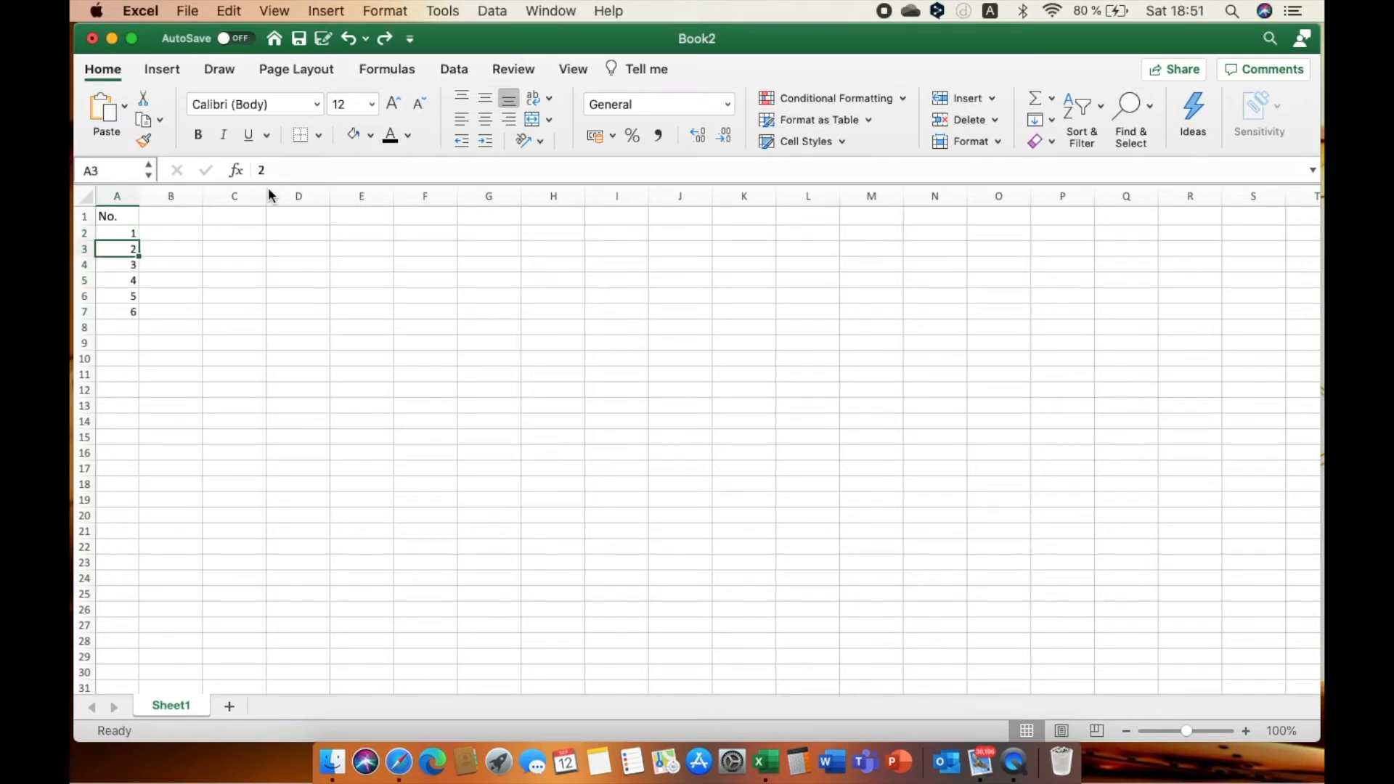
key(shift+Down)
key(shift+Down)
key(shift+Down)
key(shift+Down)
key(shift+Down)
key(Delete)
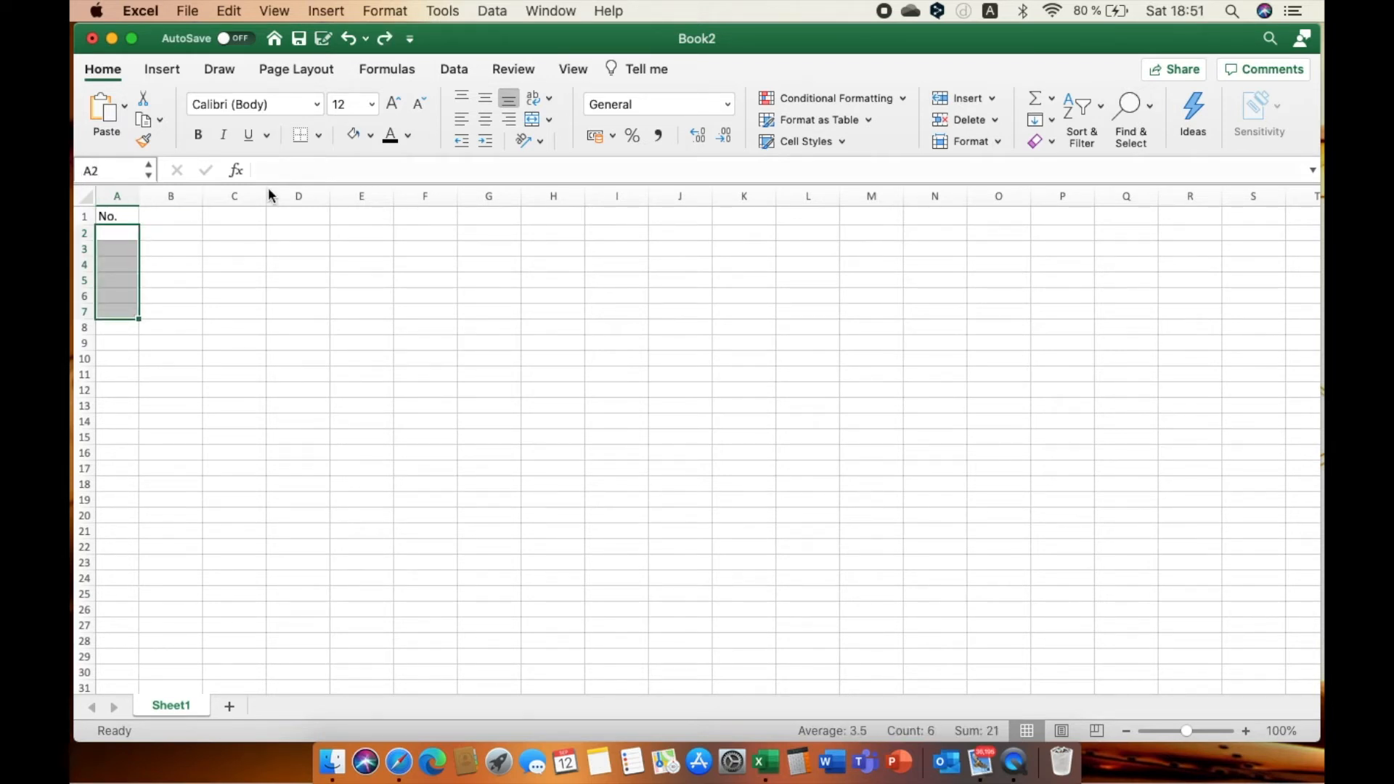
Enter 1 in cell A2 and 2 in cell A3 as the start of a number series
key(Up)
key(Down)
text(1)
key(Return)
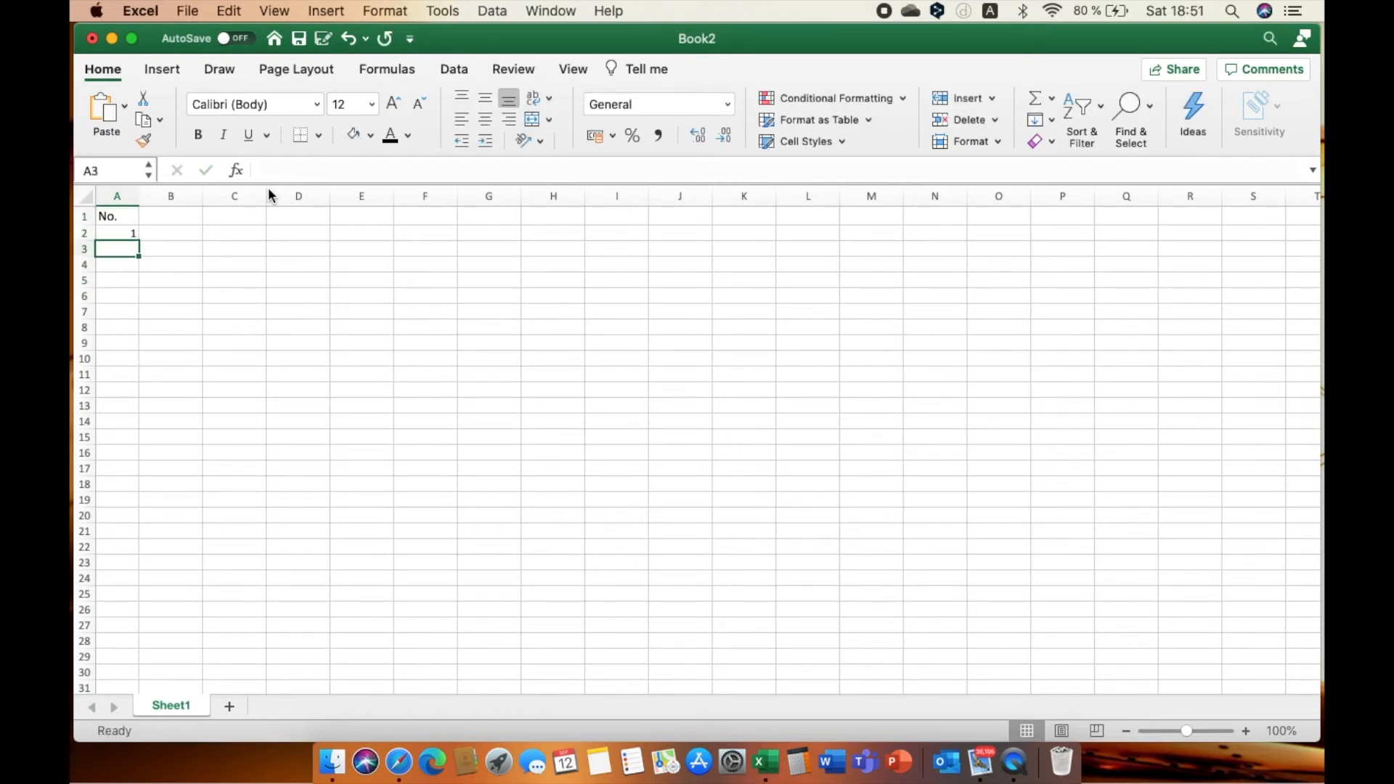
text(2)
Extend the series in A2:A3 down to cell A21 so that it counts to 20, and deselect the range
key(Up)
key(shift+Down)
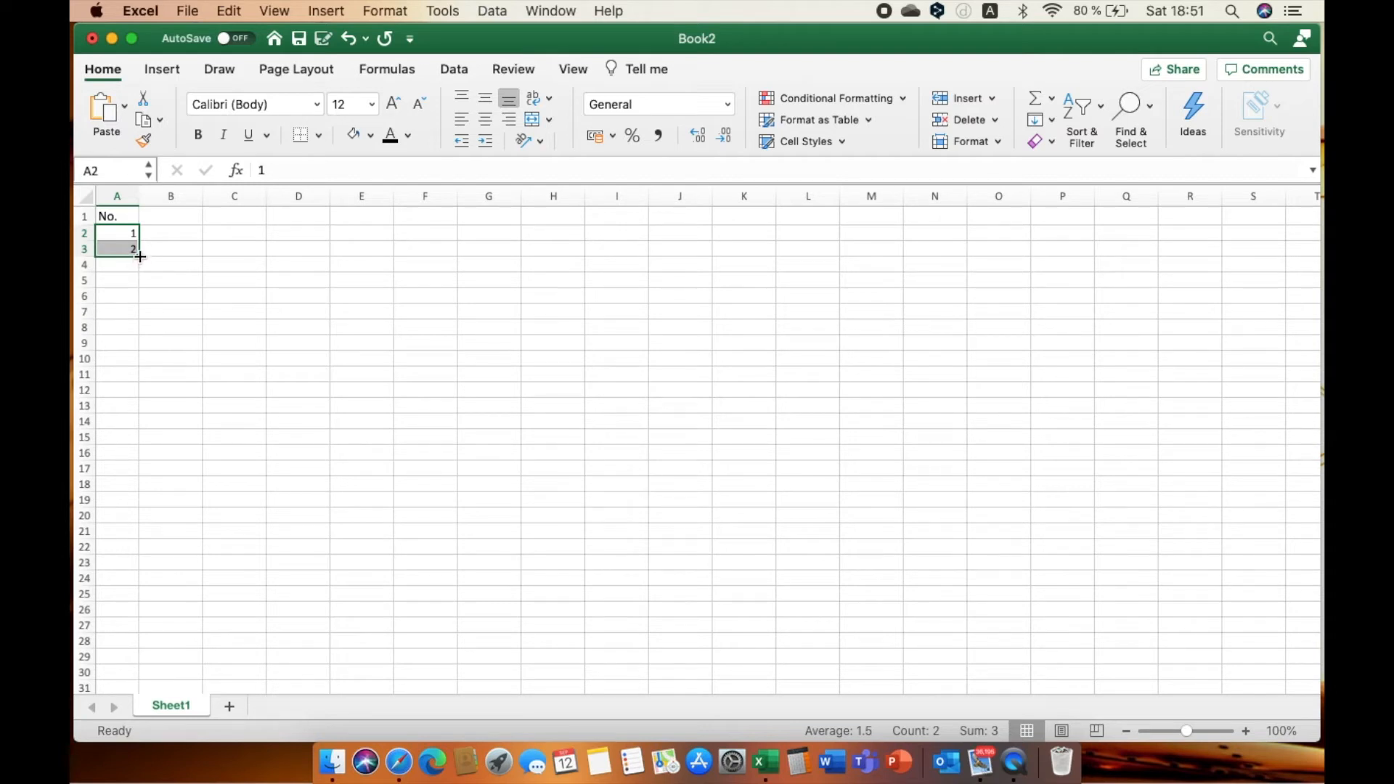
drag(140, 258, 138, 539)
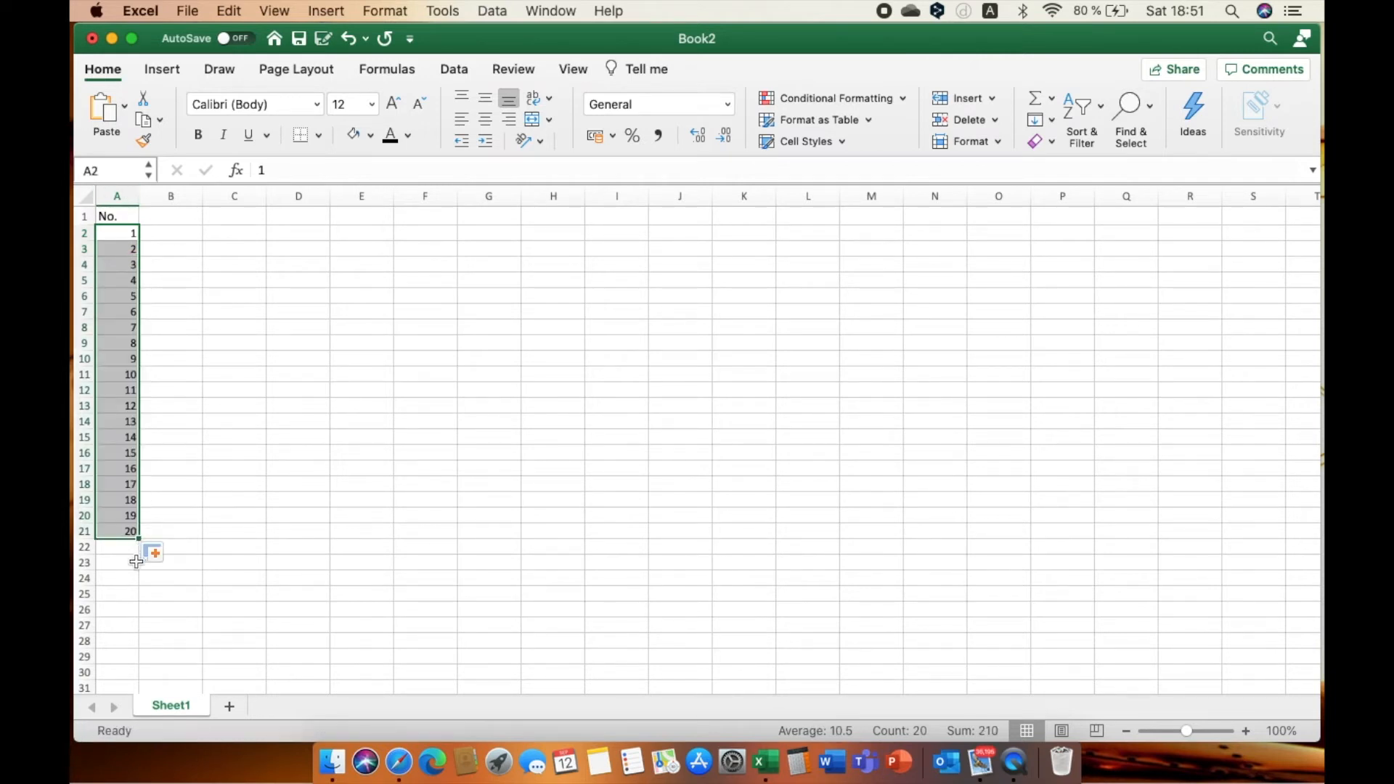
click(221, 514)
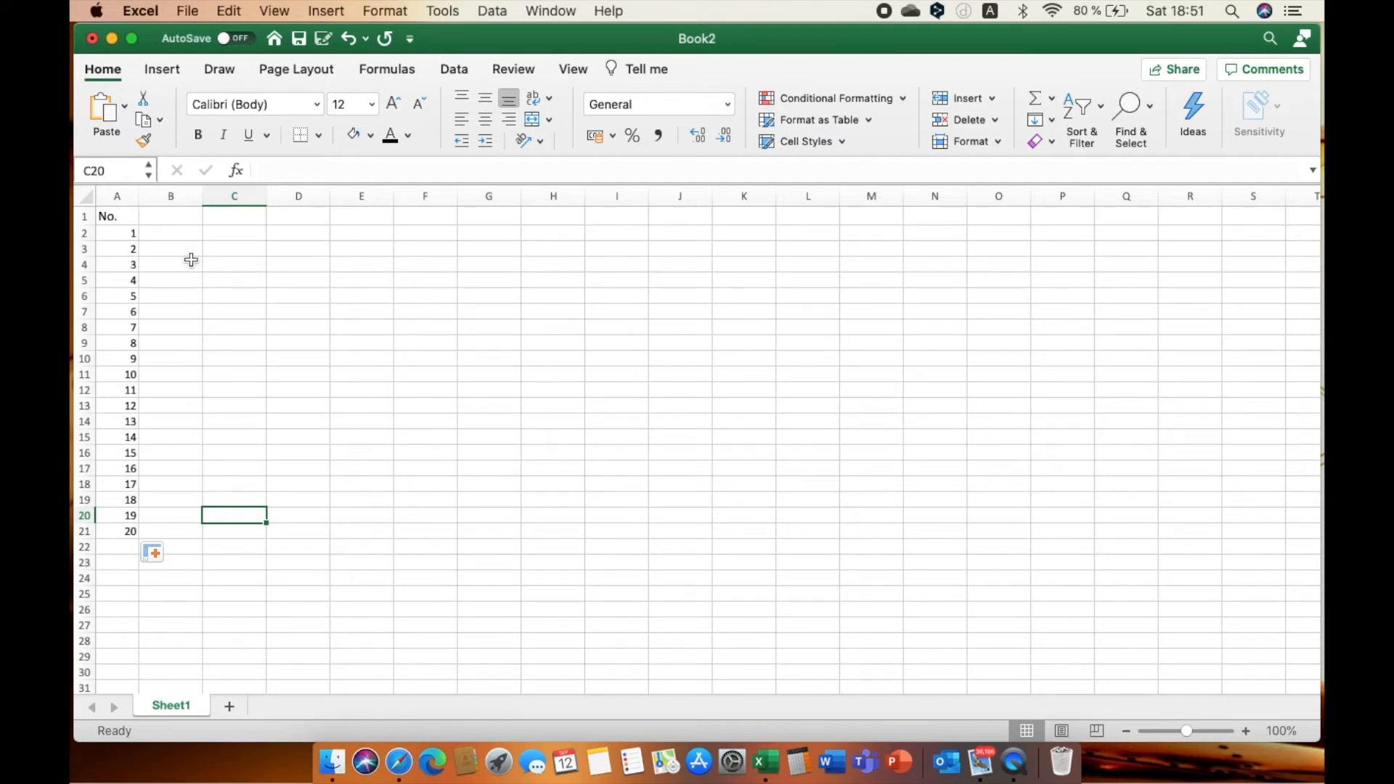
Enter 45 in B3 and 46 in B4, and extend that series down to cell B27
click(165, 249)
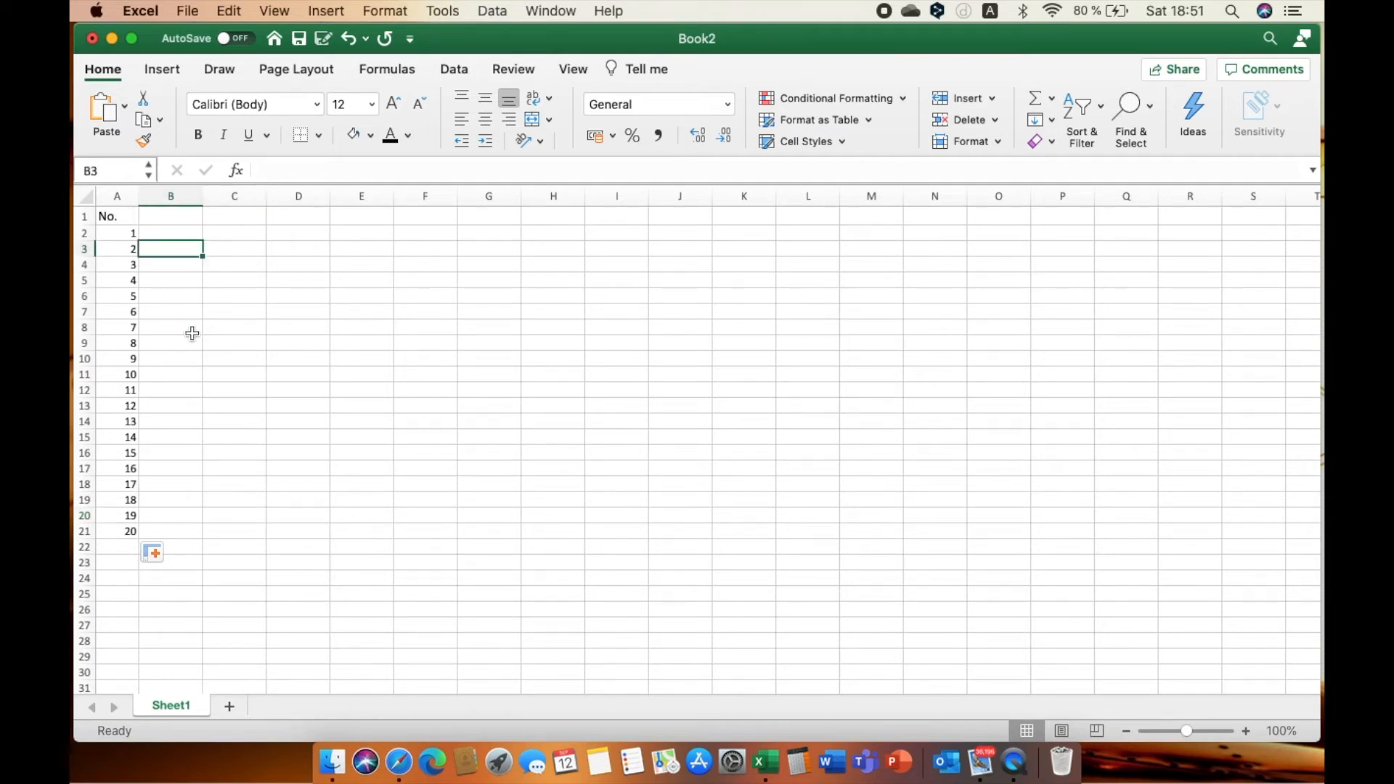
text(45)
key(Return)
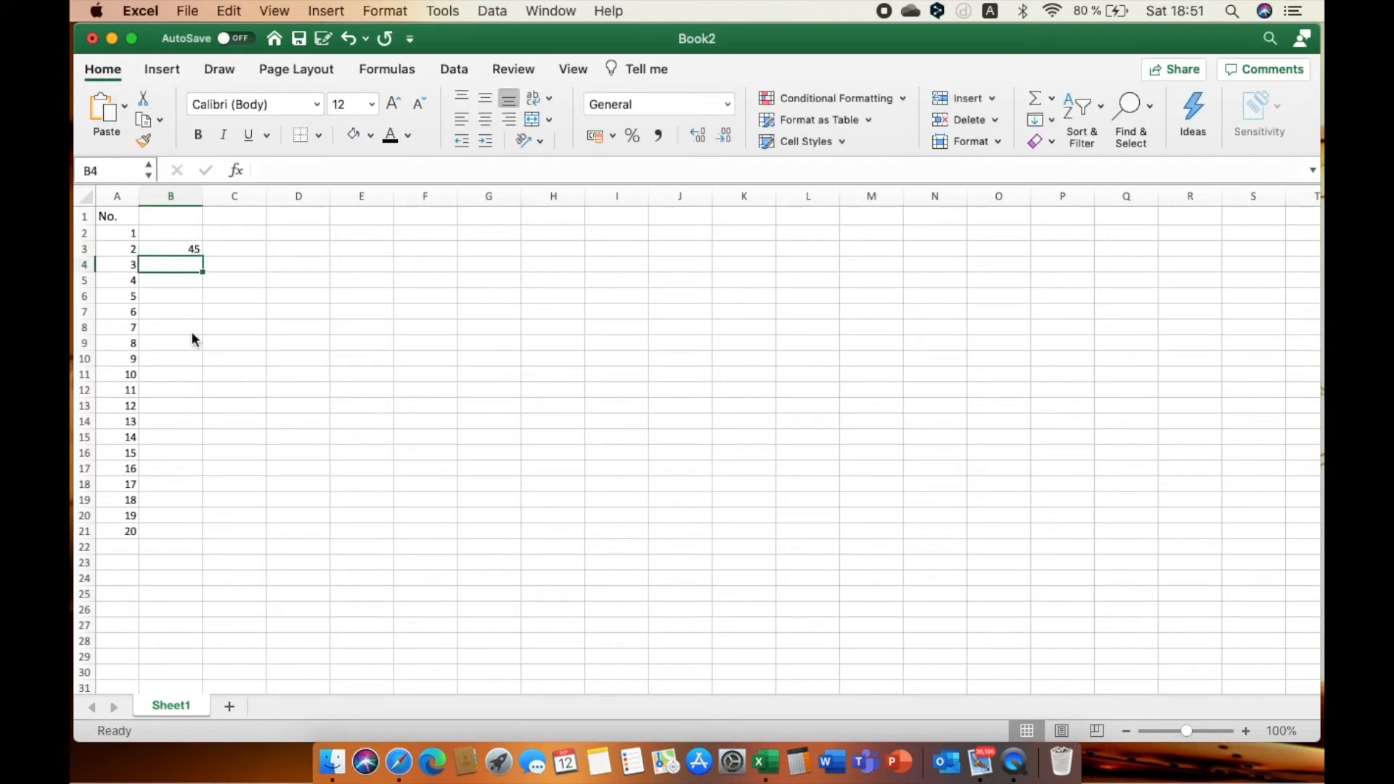
text(46)
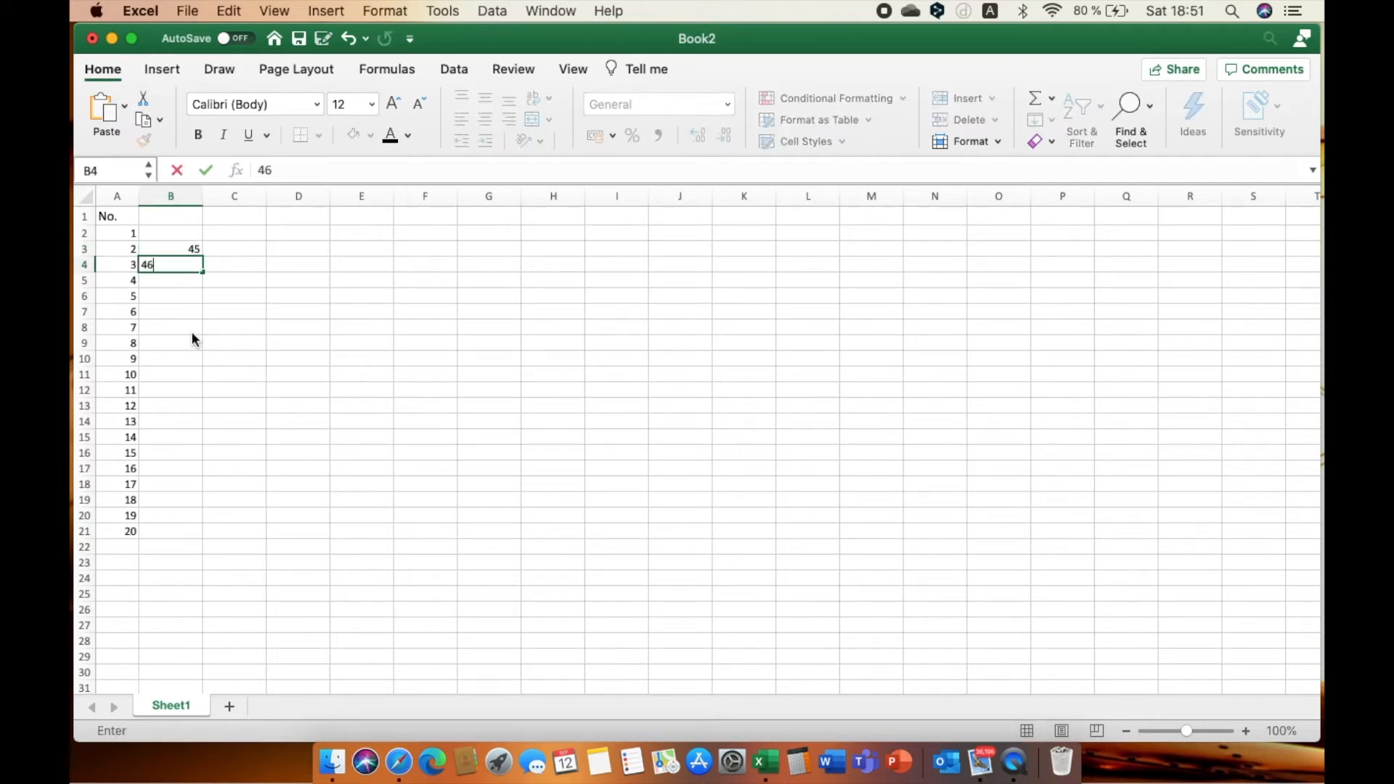
click(241, 312)
click(197, 252)
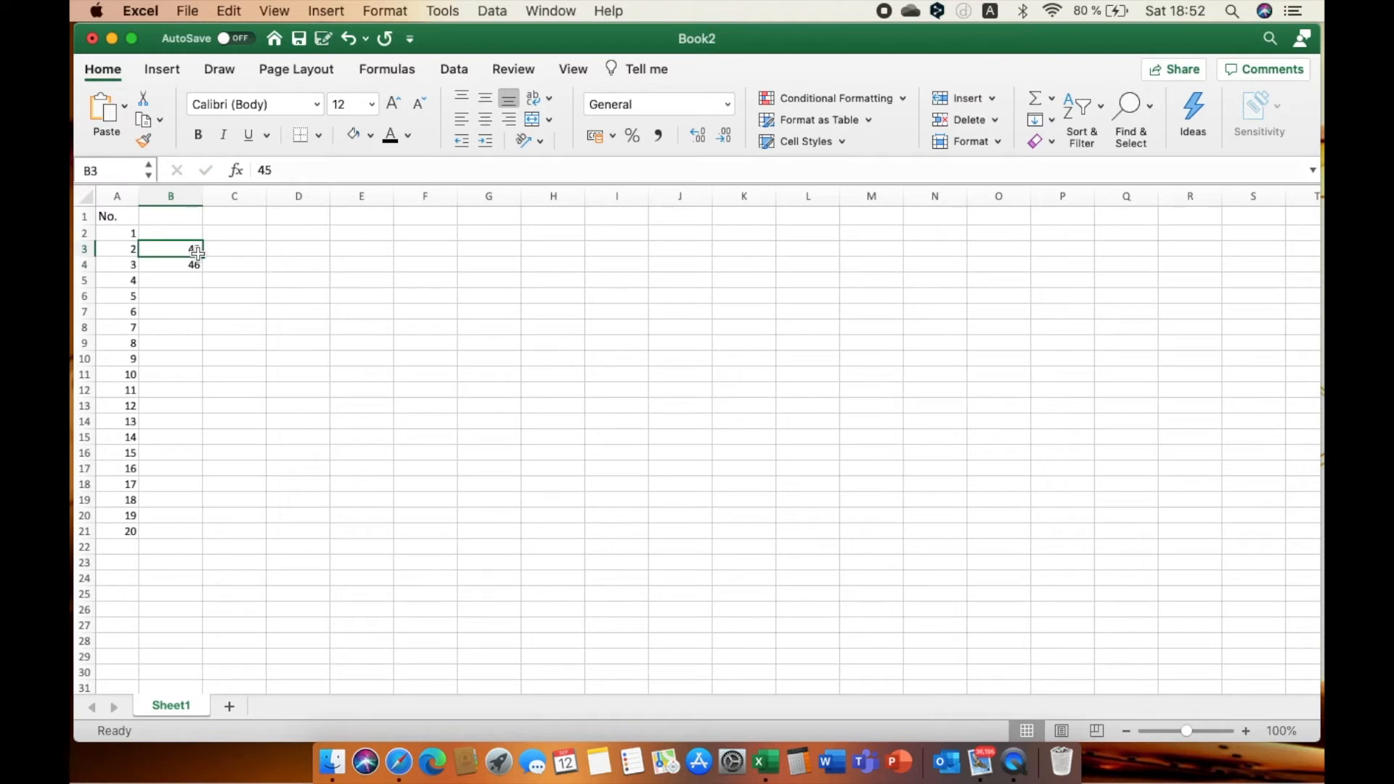
drag(197, 252, 212, 639)
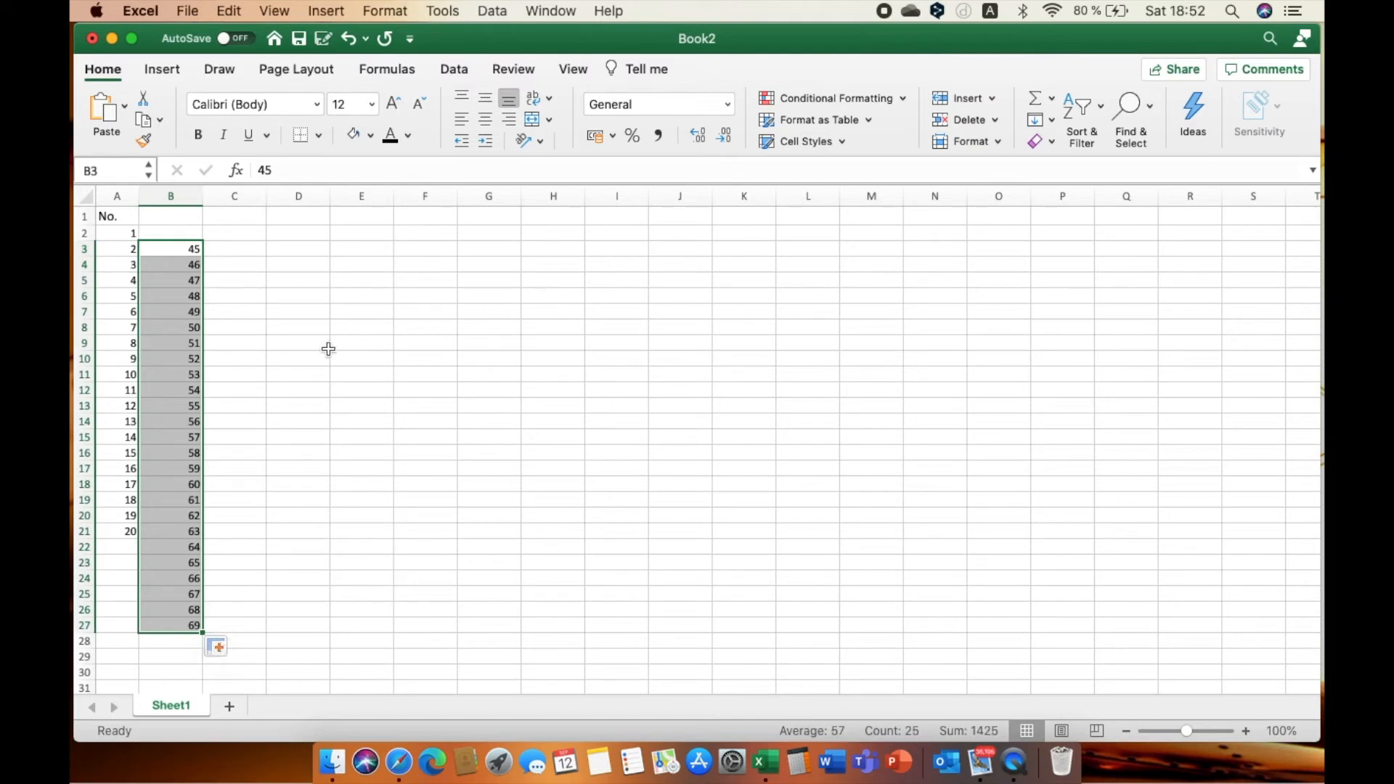
Clear the number series from B3:B27 and return to cell A2
key(Delete)
key(Left)
key(Up)
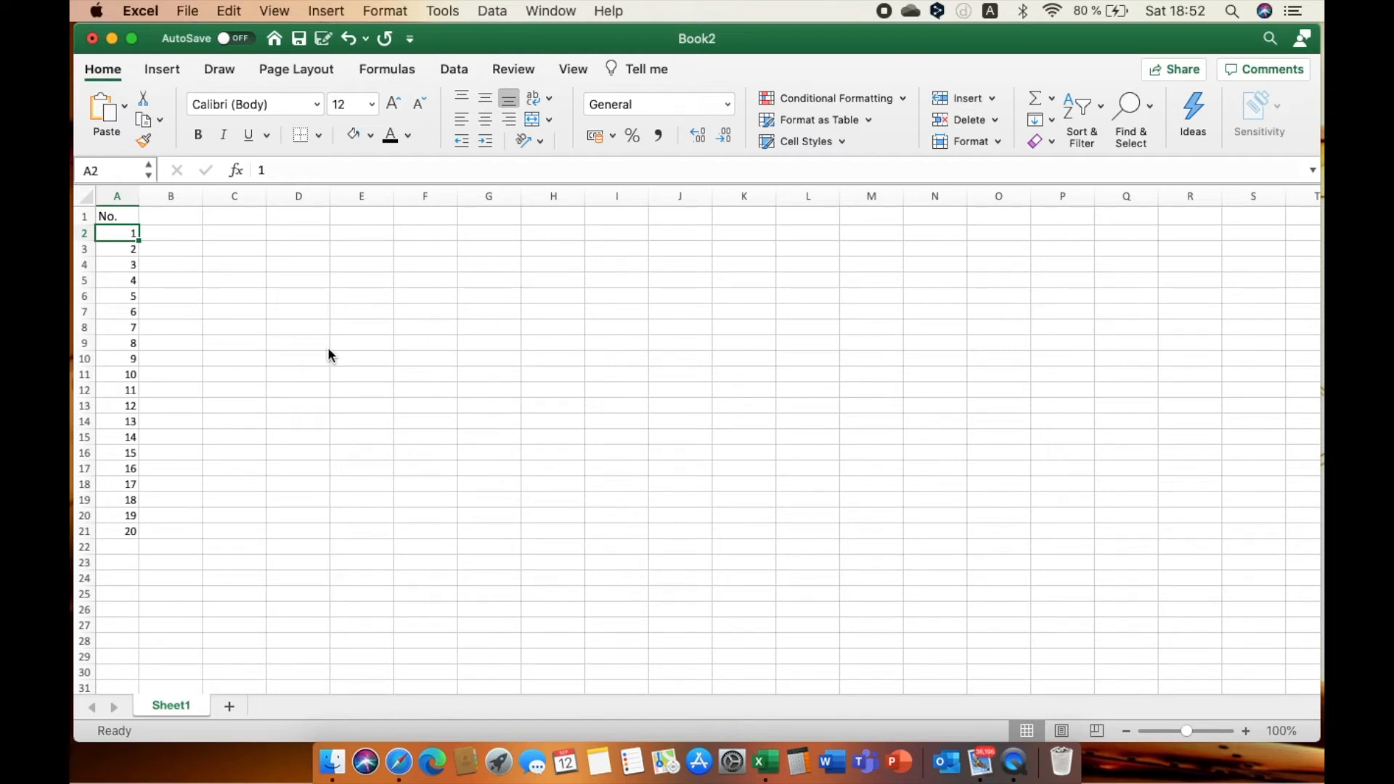
Extend the selection from A2 cell by cell down to A21, and return to a single cell at A2
key(super+shift+Down)
key(Right)
key(Left)
key(shift+Down)
key(shift+Down)
key(shift+Down)
key(shift+Down)
key(shift+Down)
key(shift+Down)
key(shift+Down)
key(shift+Down)
key(shift+Down)
key(shift+Down)
key(shift+Down)
key(shift+Down)
key(shift+Down)
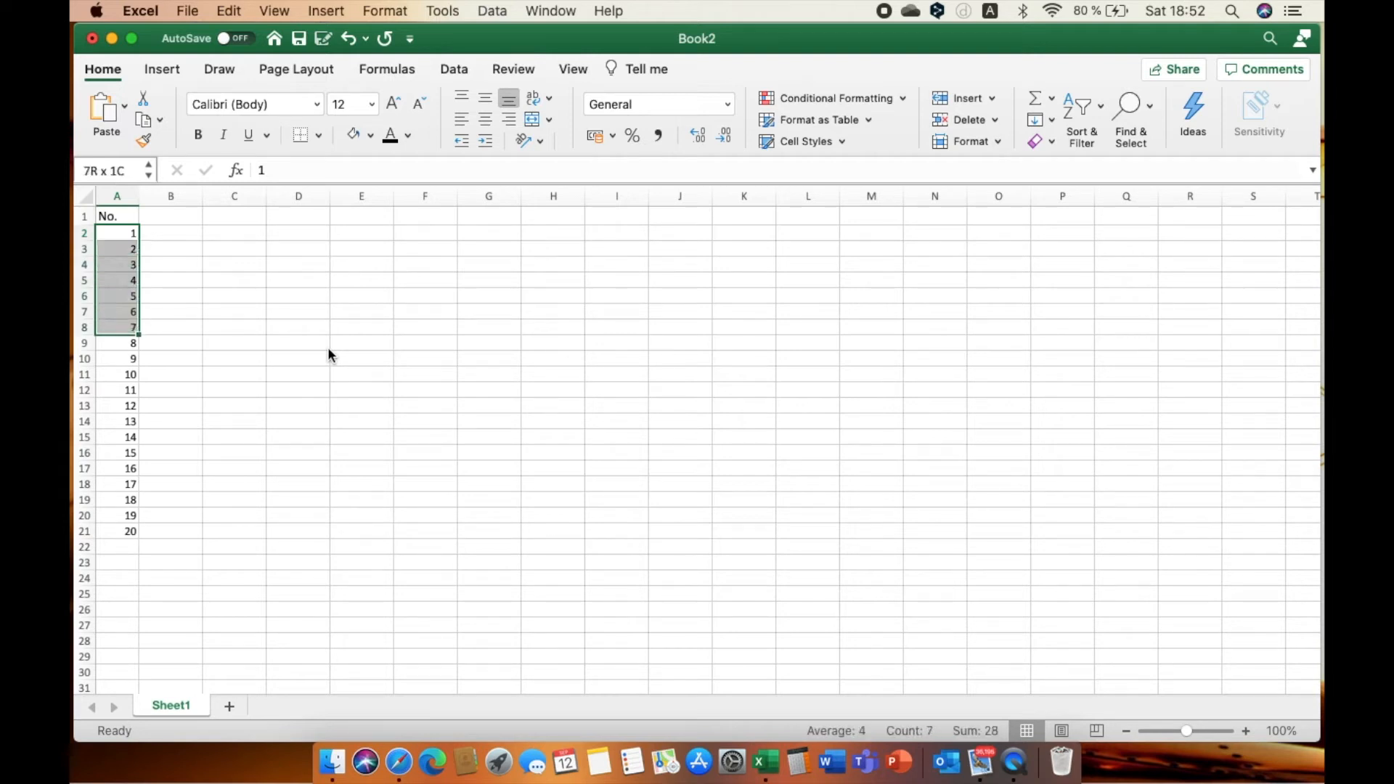
key(shift+Down)
key(shift+Down)
key(shift+Down)
key(shift+Down)
key(shift+Down)
key(shift+Down)
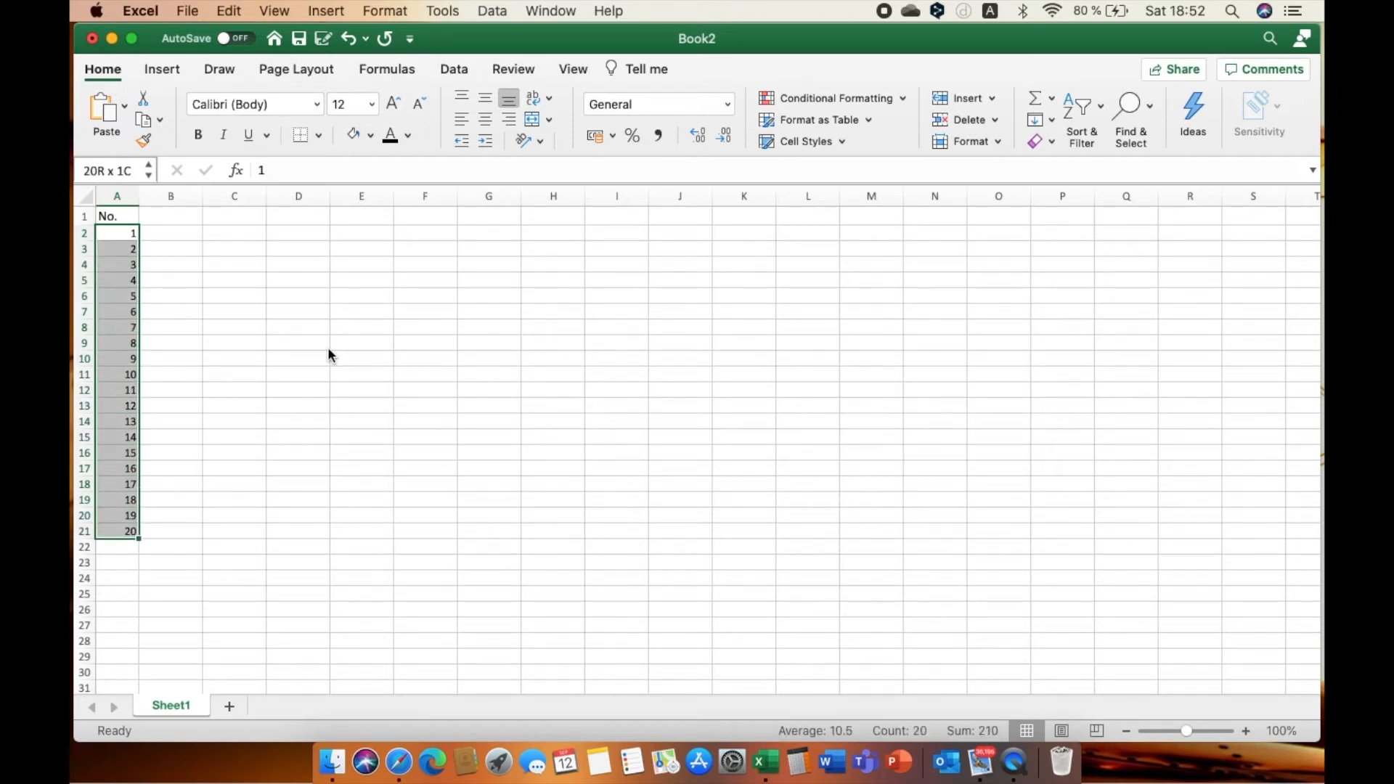
key(Up)
key(Down)
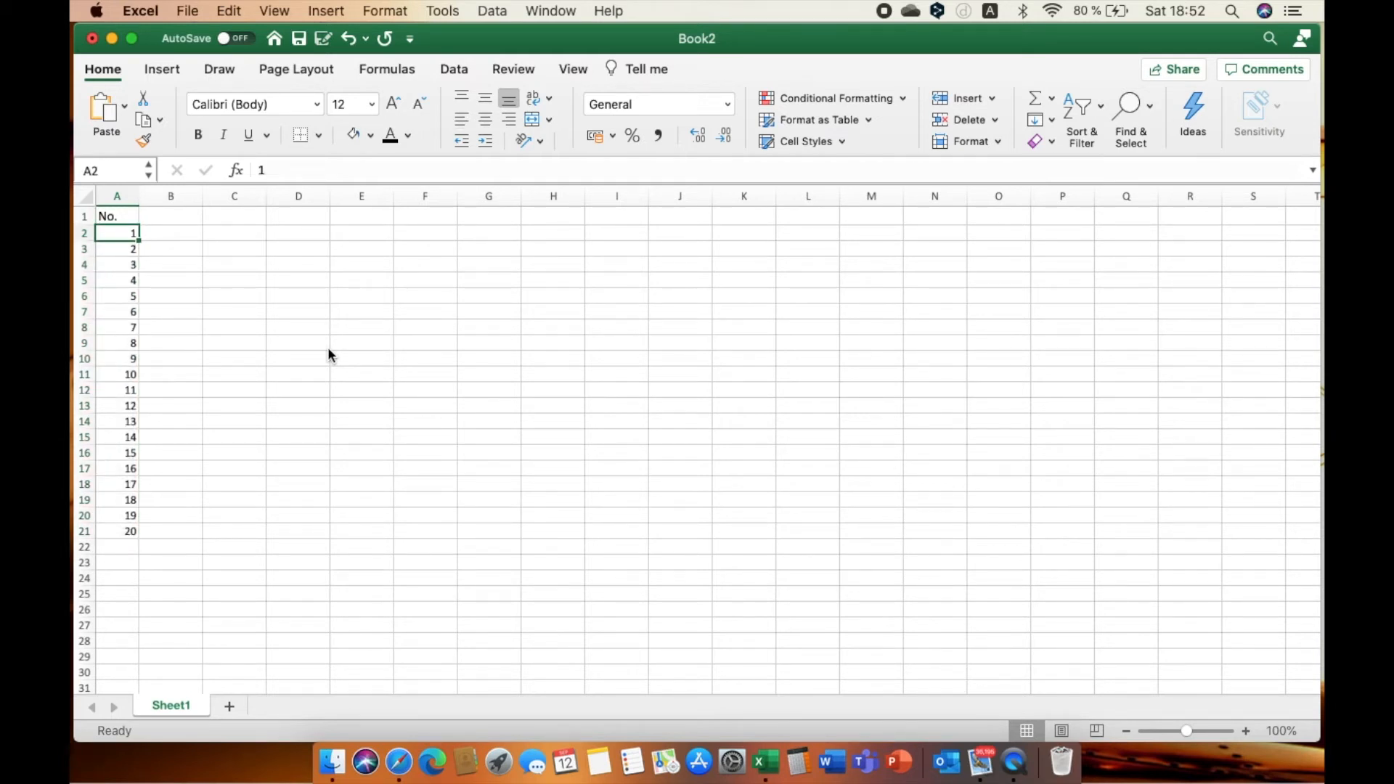
Select the whole filled series from A2 to its last number in one go, and deselect it again
key(super+shift+Down)
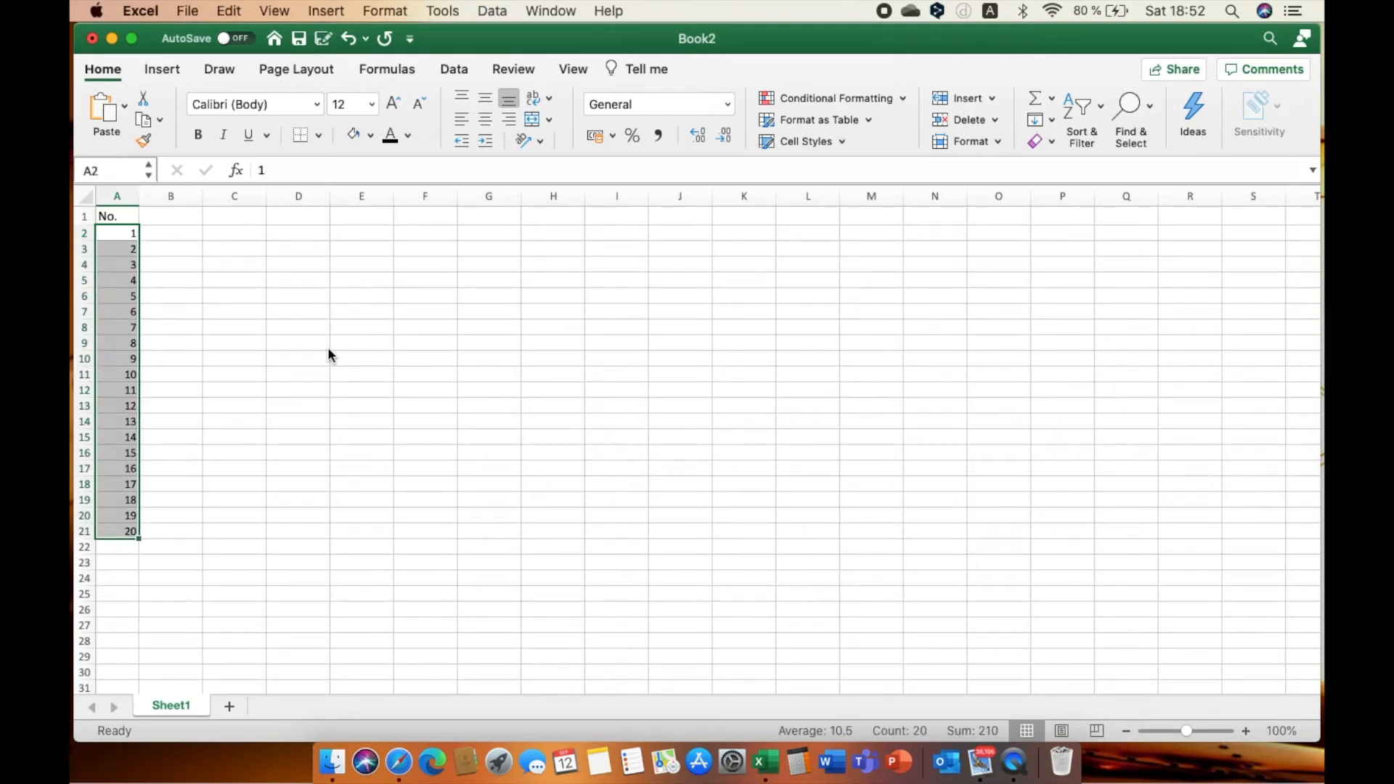
key(Up)
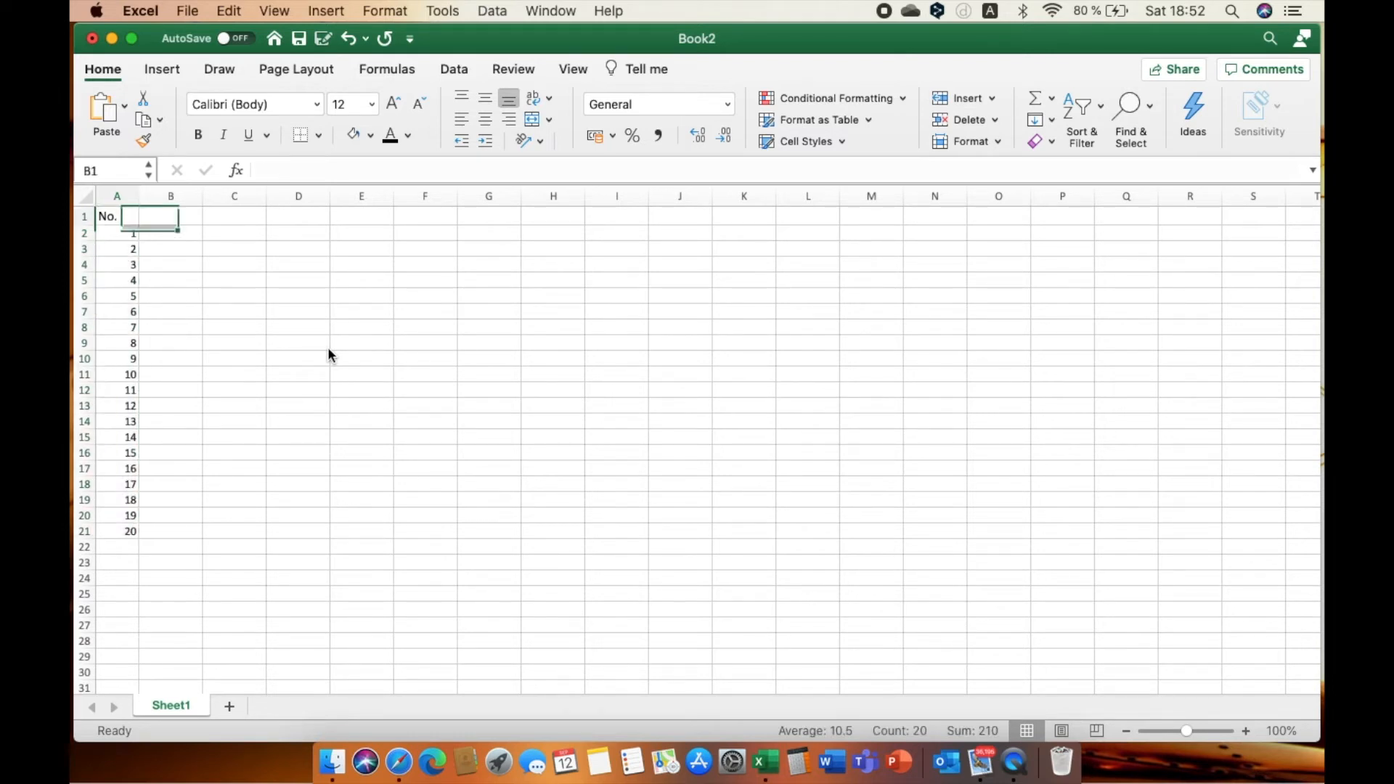
key(Down)
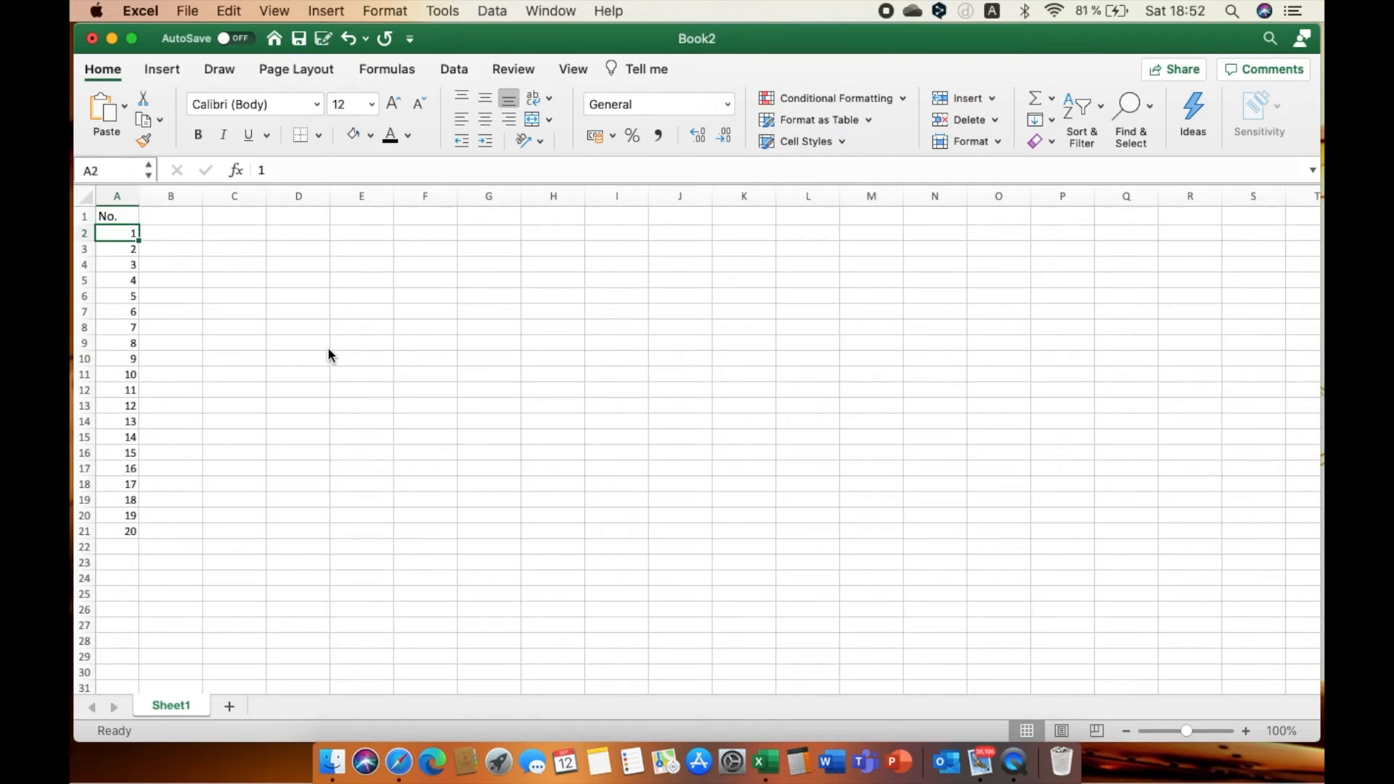
key(super+shift+Down)
key(Right)
key(Up)
key(Left)
key(Down)
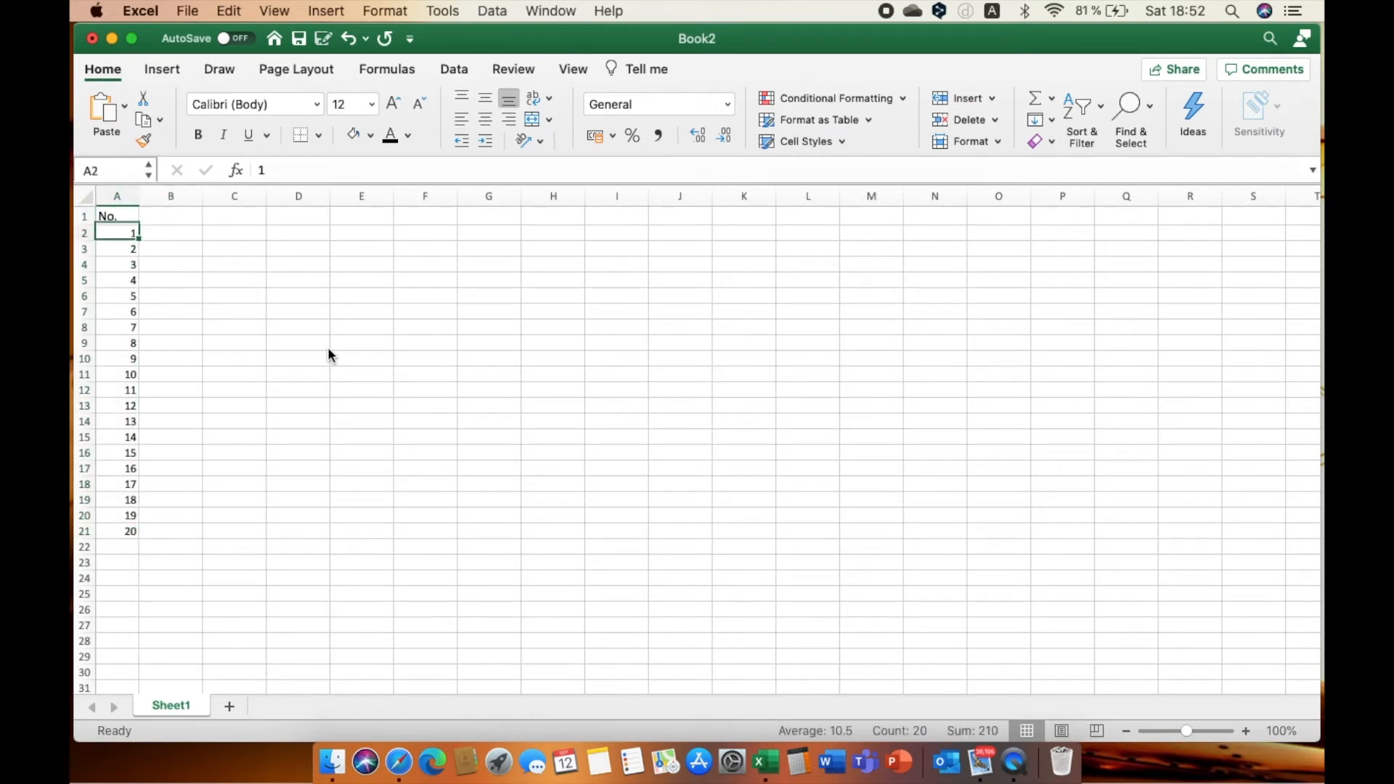
Empty the number column and enter the heading Date in cell A1
key(Up)
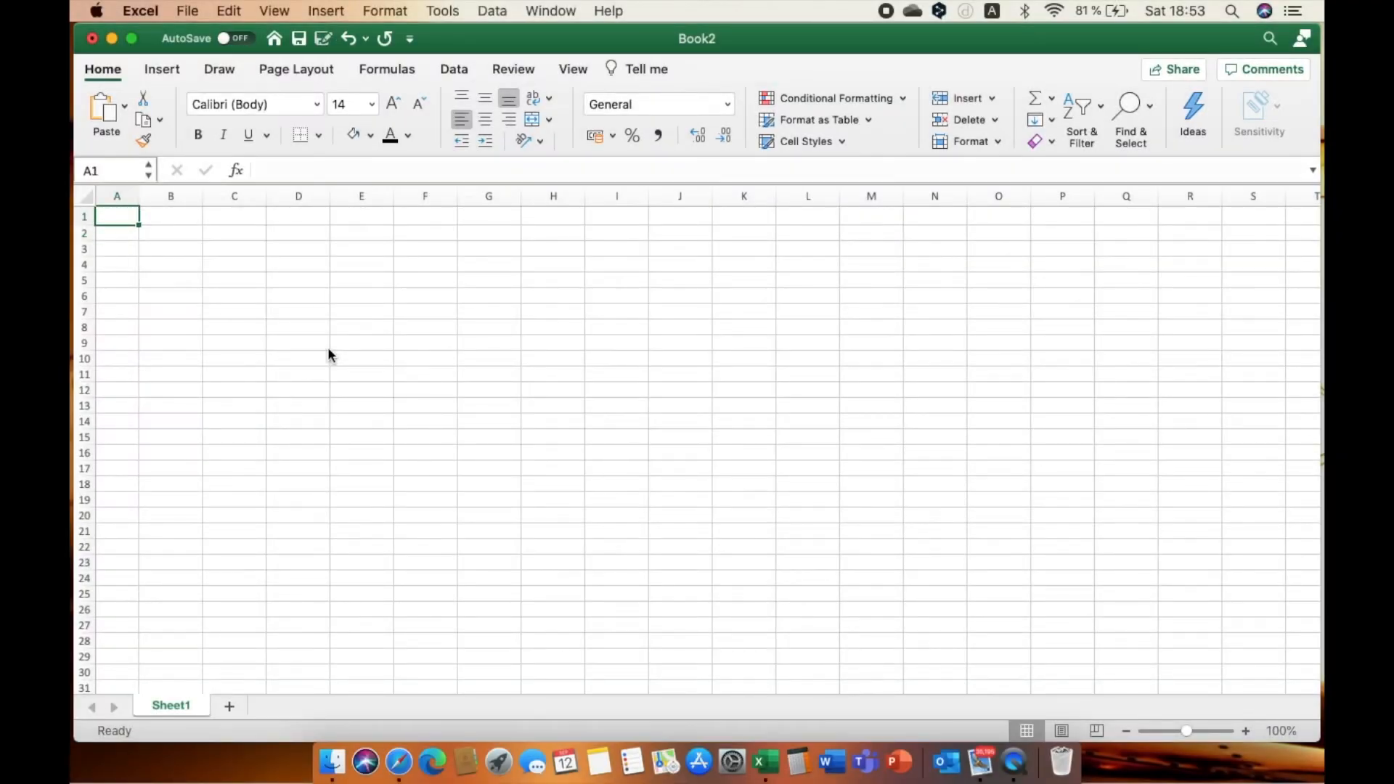
text(Date)
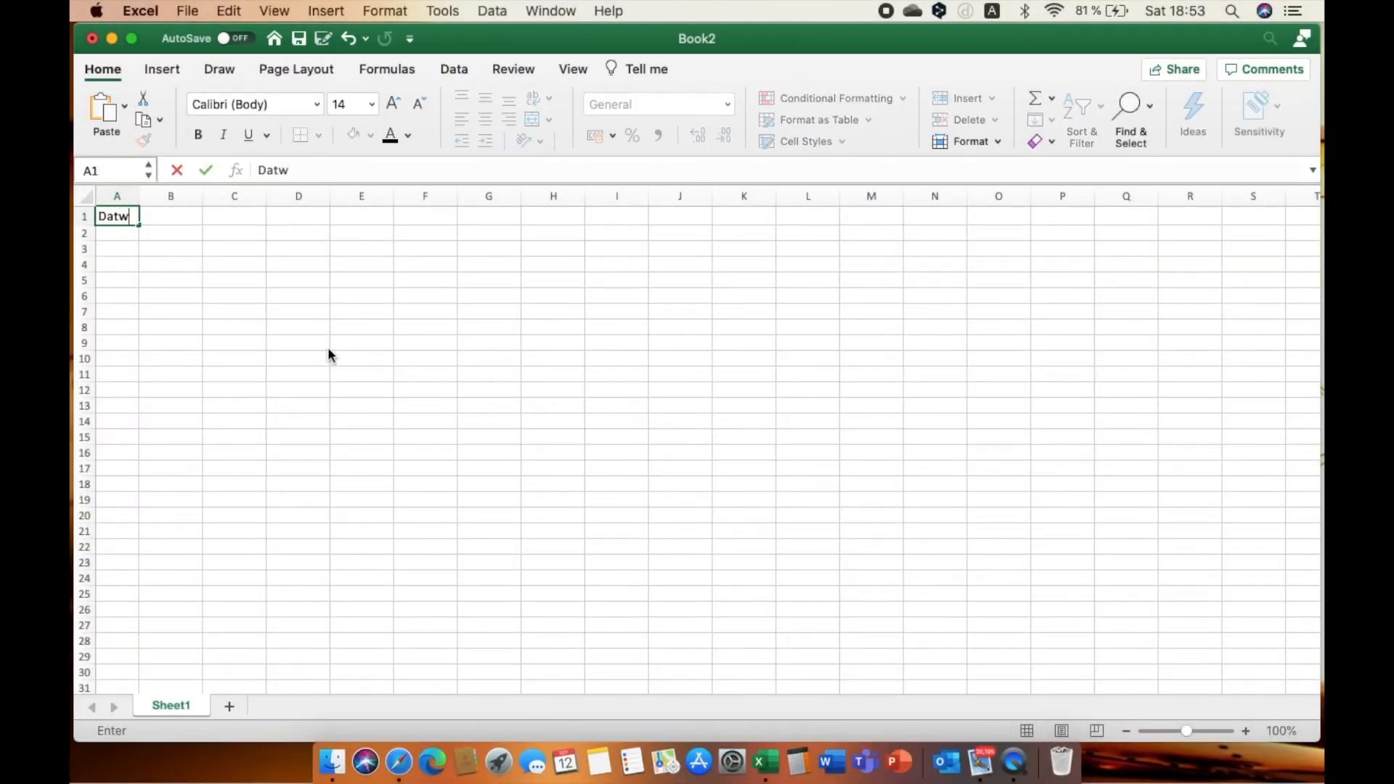
key(Return)
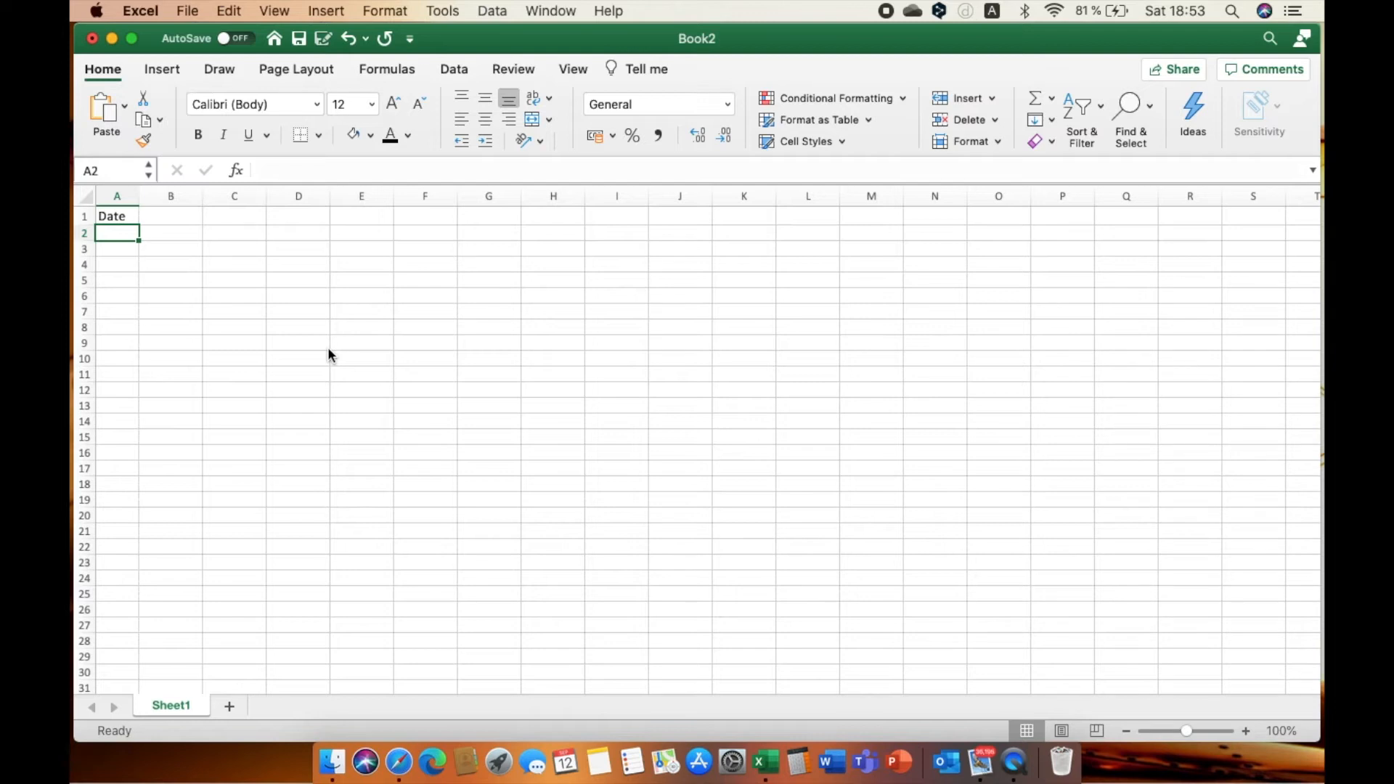
Enter the date 12 March 2020 in cell A2 under the Date heading
text(12/03)
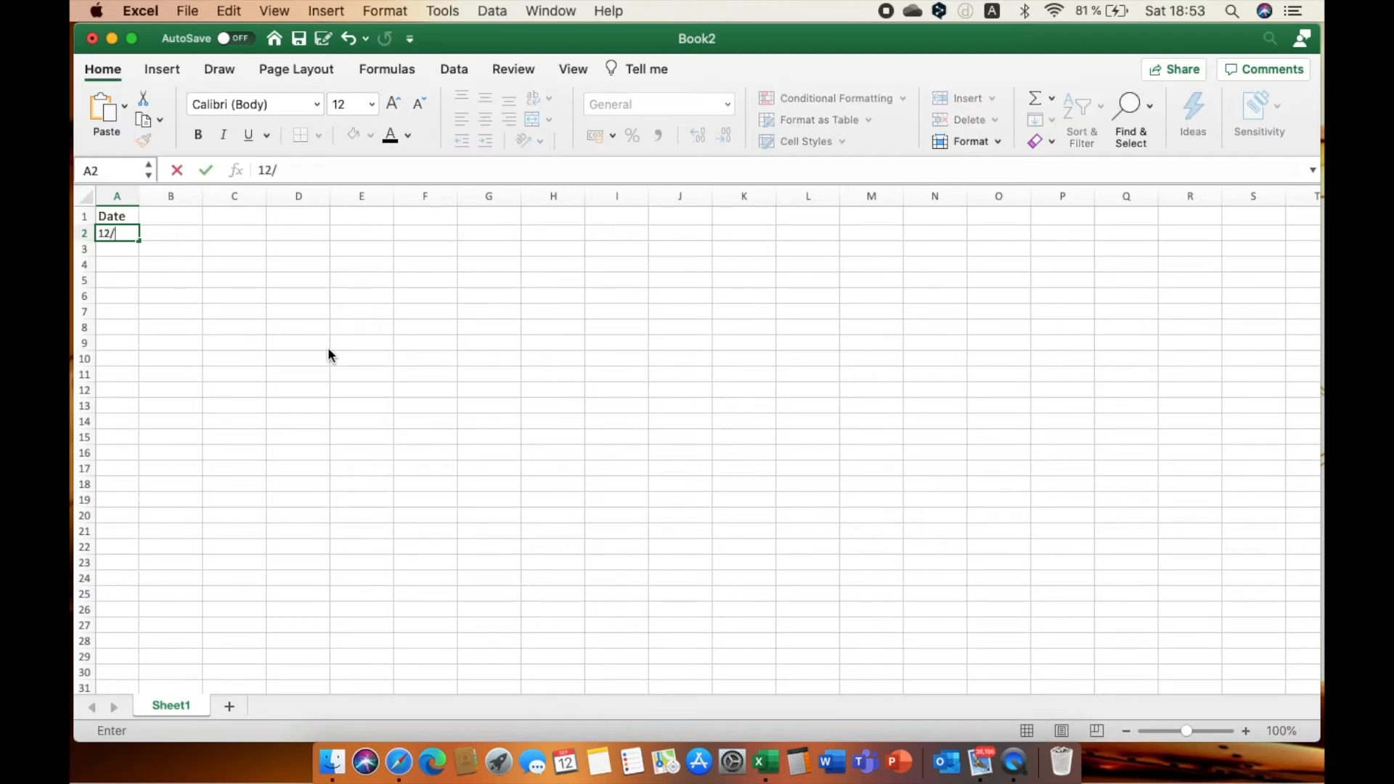
key(BackSpace)
text(3/2202)
key(BackSpace)
key(BackSpace)
key(BackSpace)
text(020)
key(Return)
key(Up)
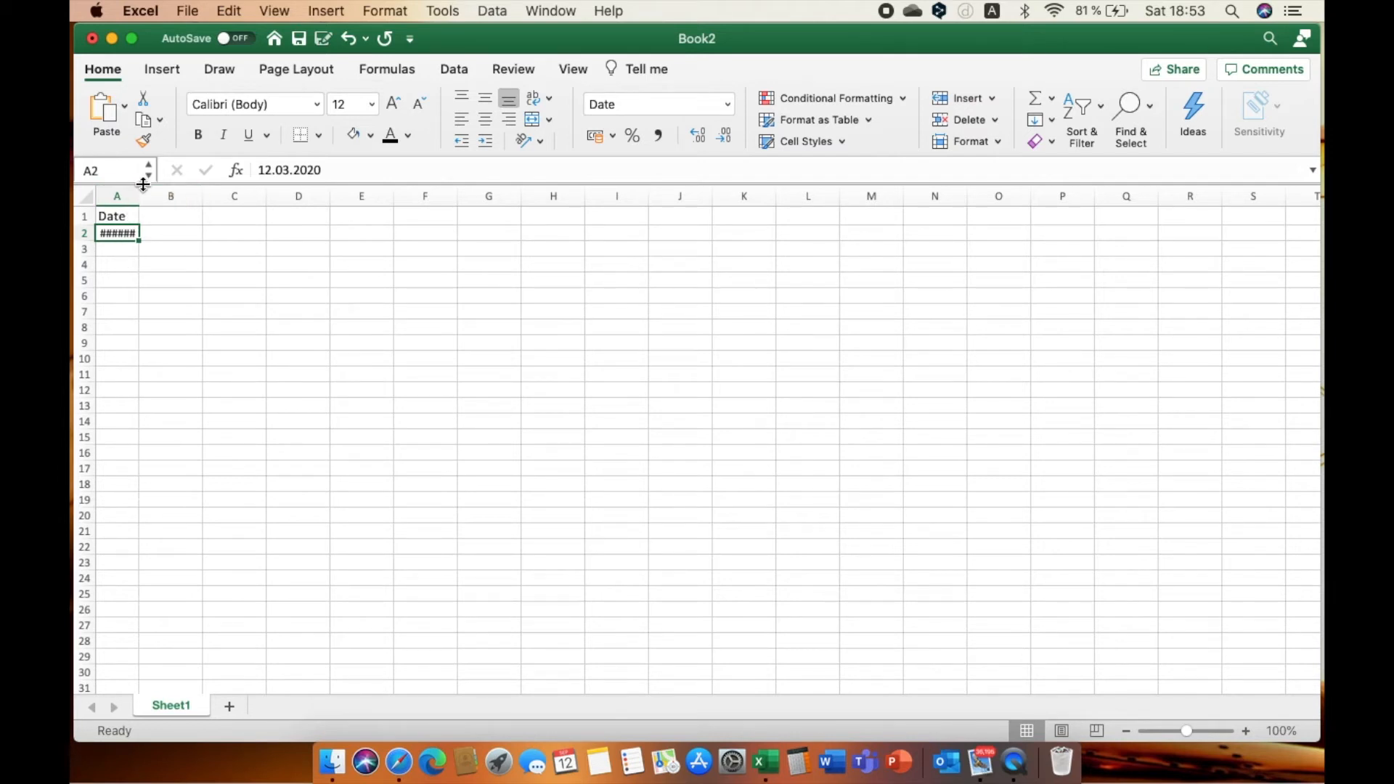
Widen column A slightly so that the date in A2 fits
drag(139, 193, 143, 193)
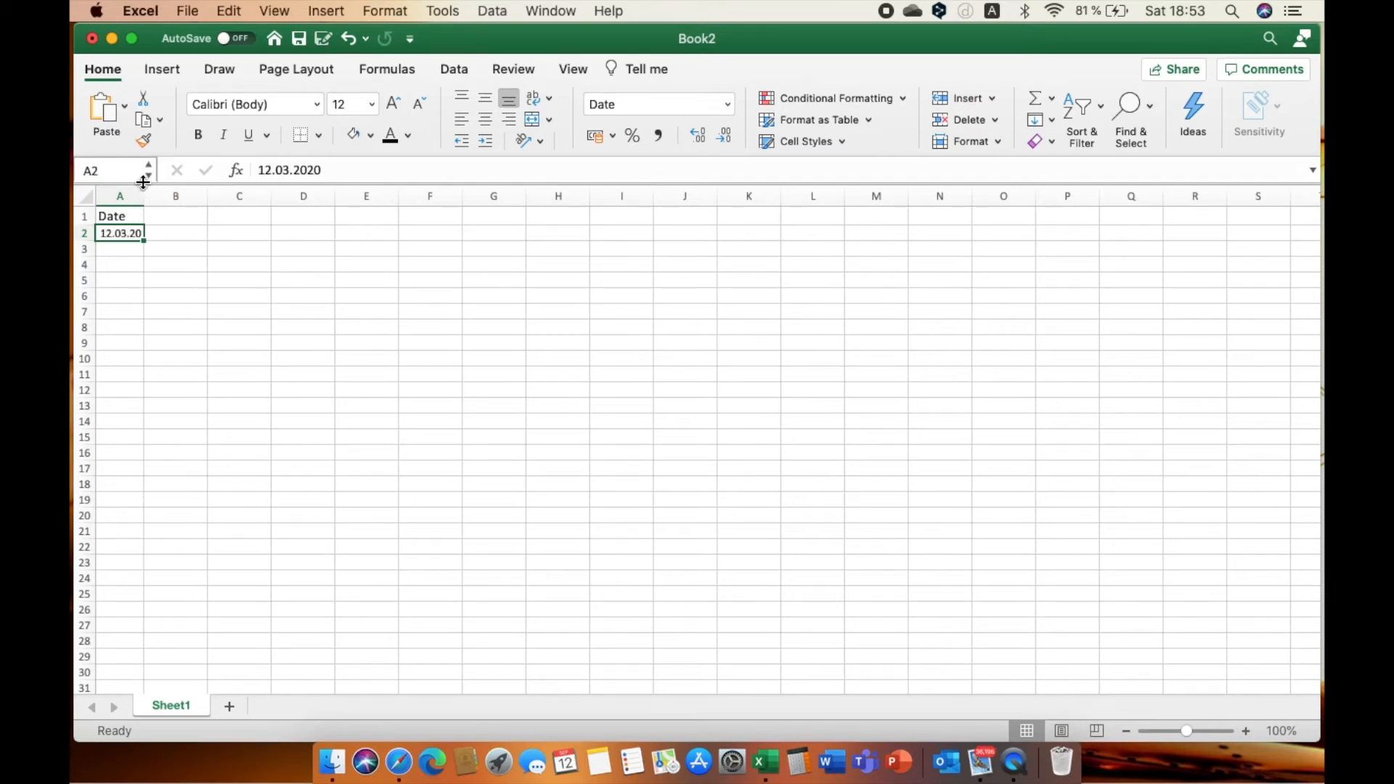
click(124, 254)
key(Up)
key(super+z)
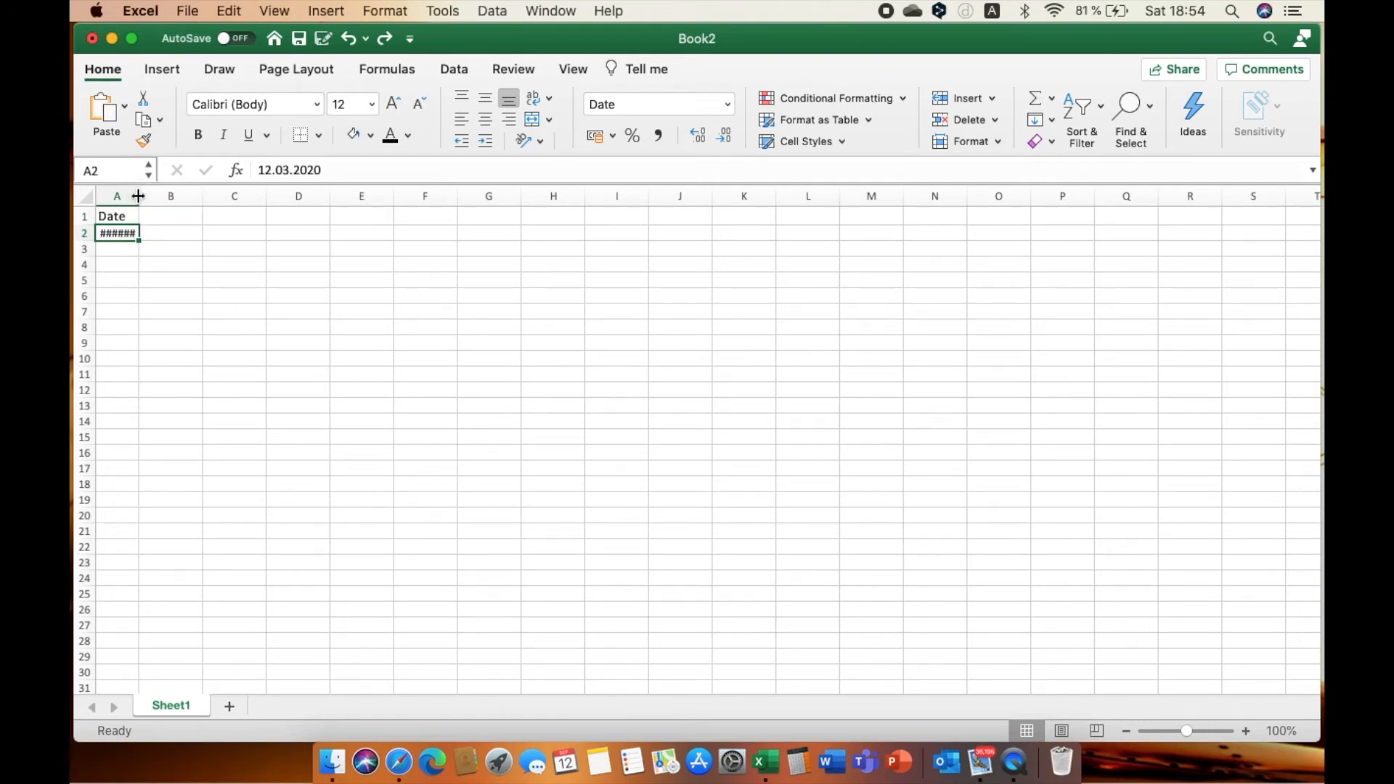
drag(138, 197, 143, 196)
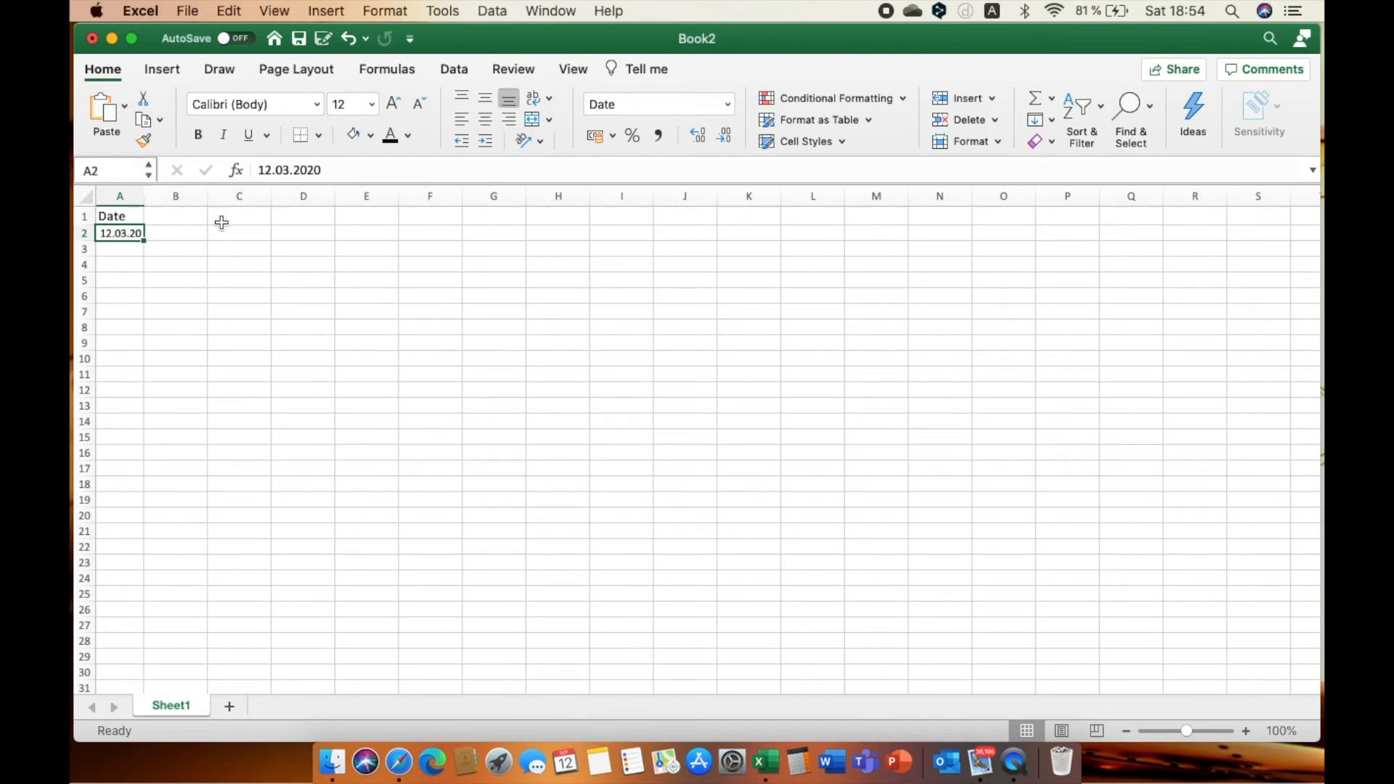
click(125, 263)
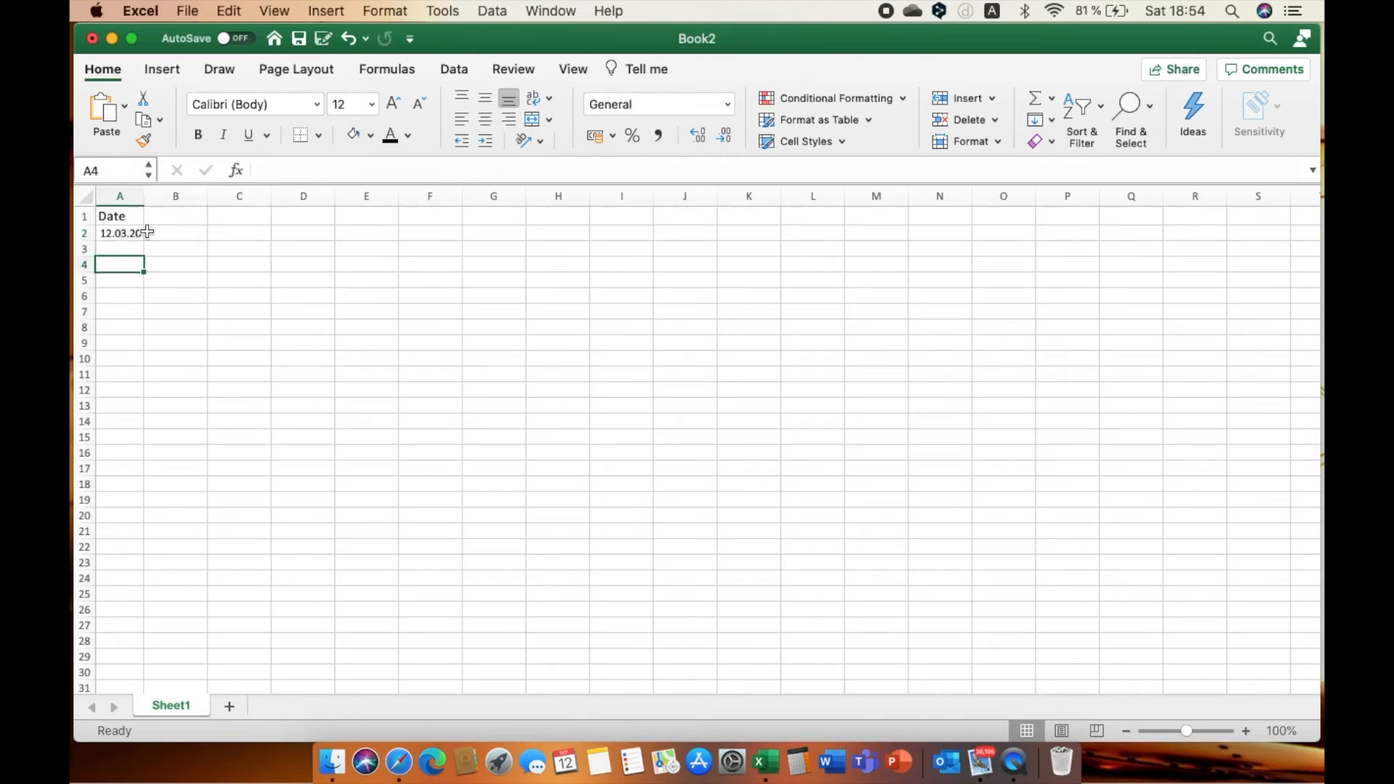
Replace the date in cell A2 with 12.09.2020
click(128, 234)
key(super+z)
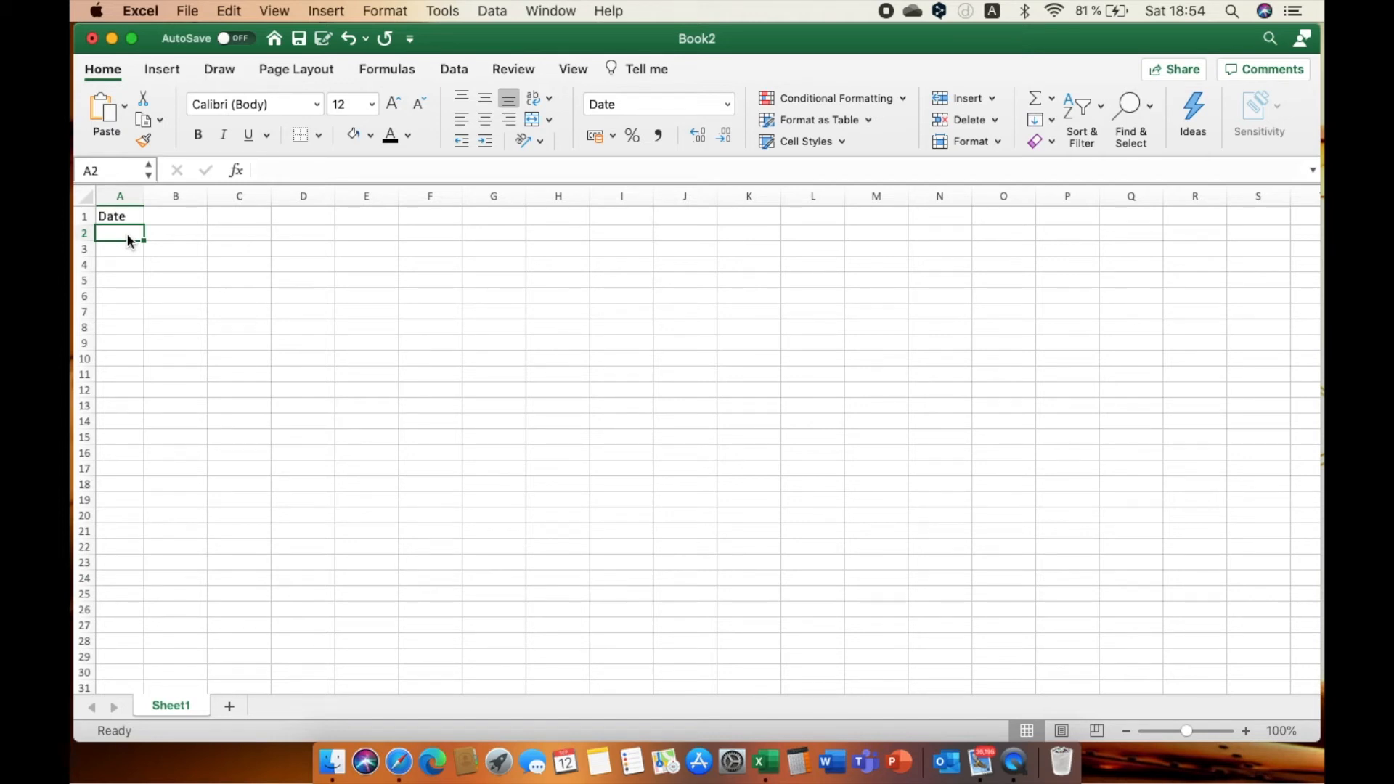
text(12.09.2020)
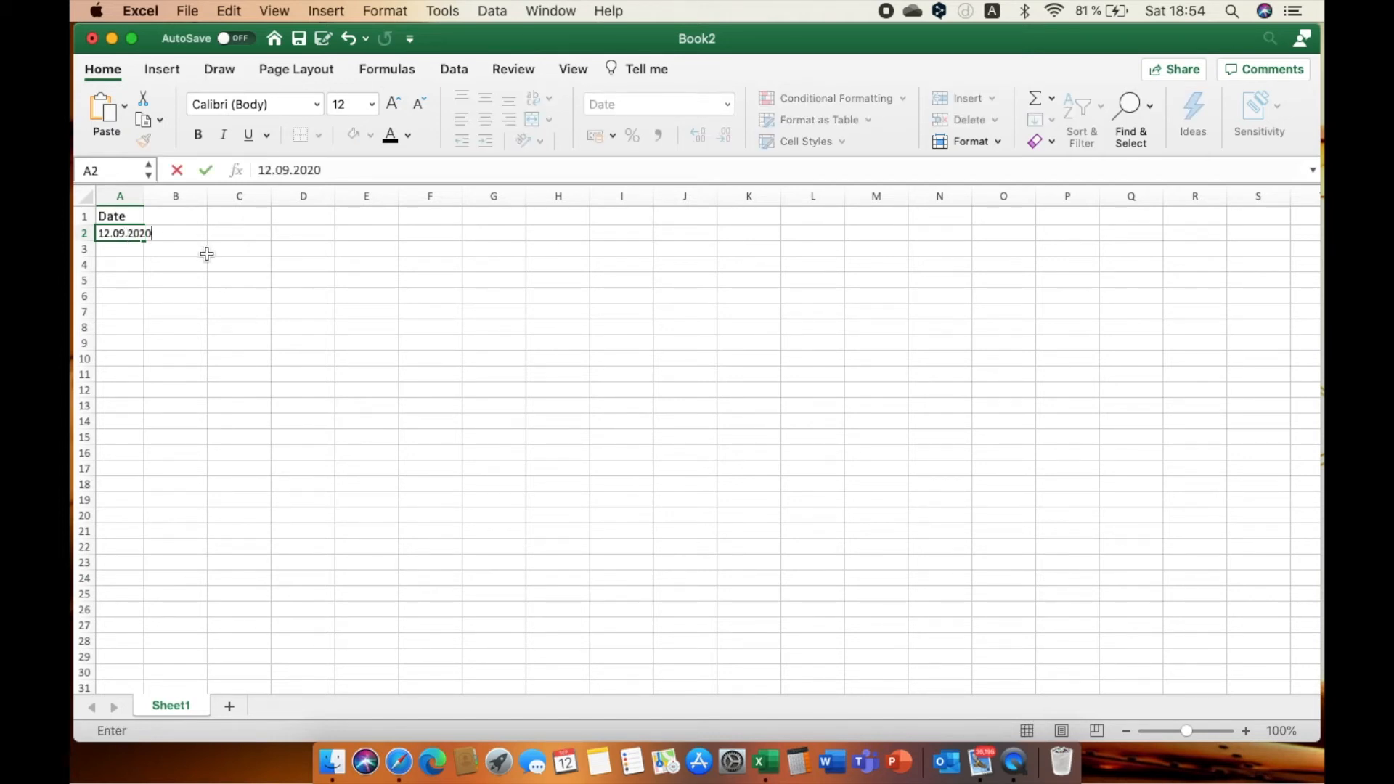
key(Return)
key(Up)
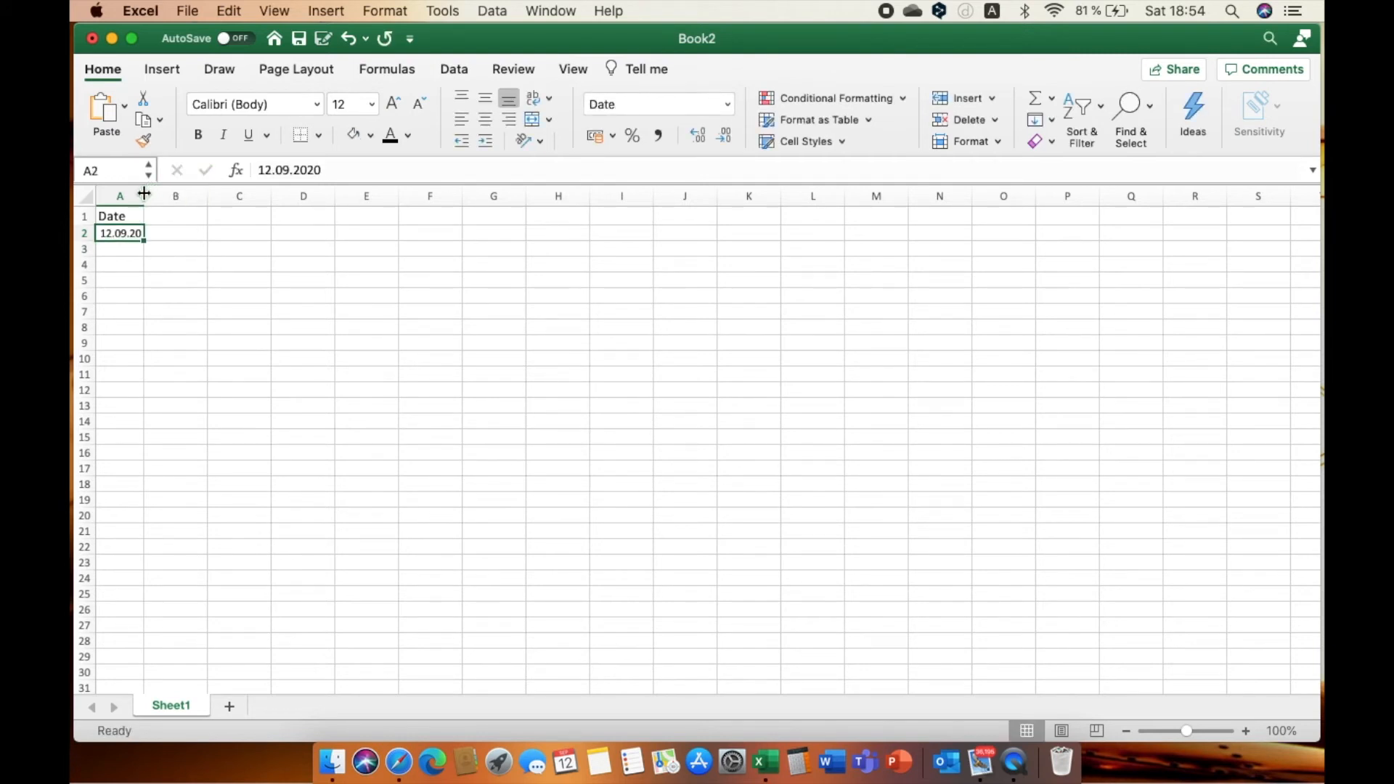
click(145, 192)
click(298, 465)
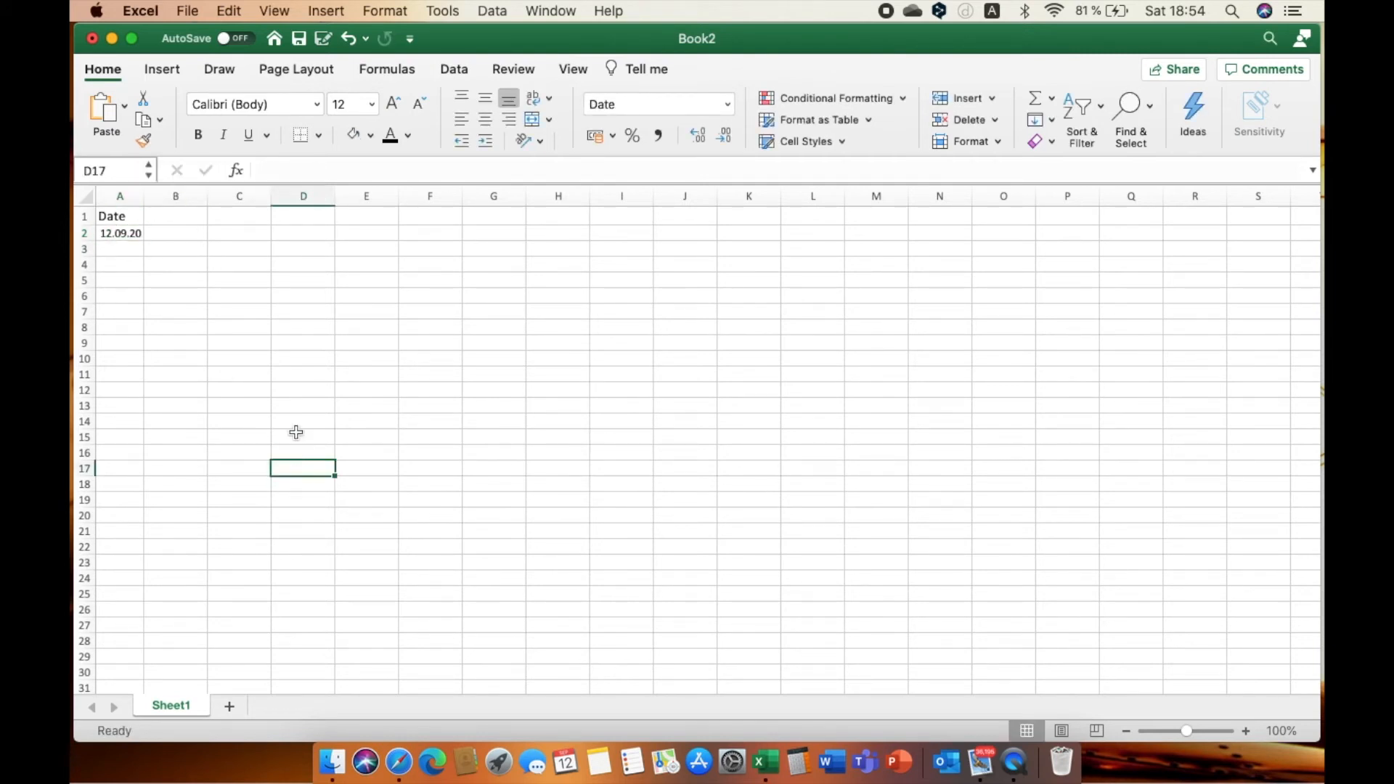
Enter the date 12.09.2020 in cells A3 and A4 as well
click(113, 234)
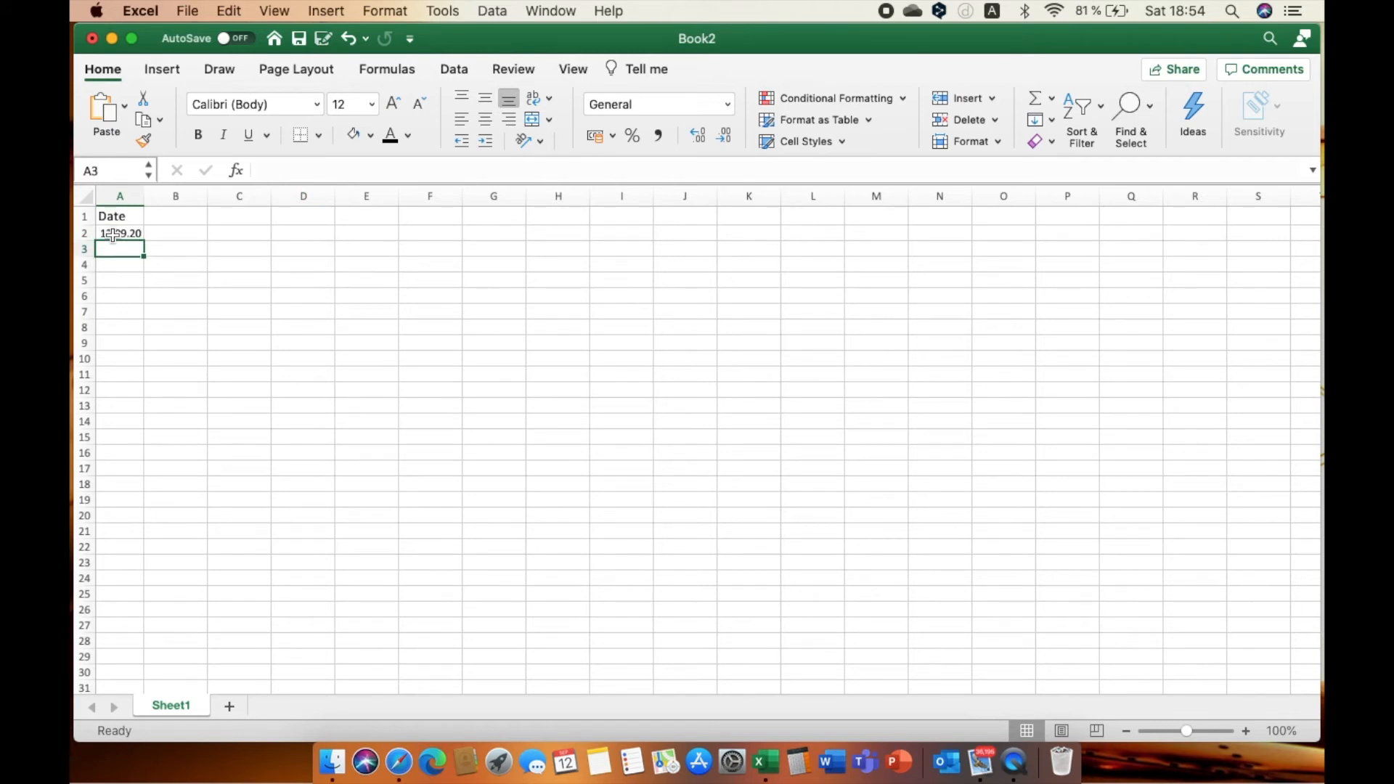
text(12.09.2020)
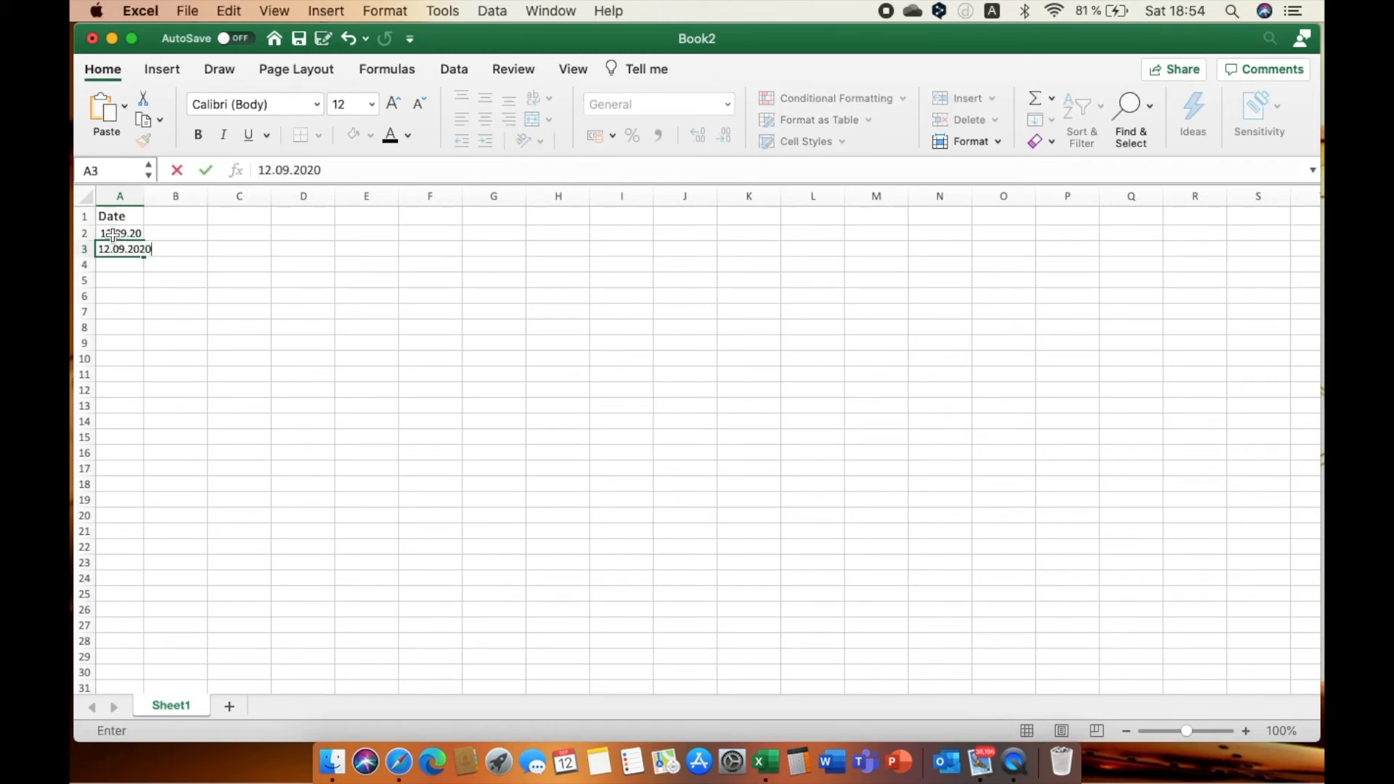
key(Return)
text(12.09.2020)
key(Return)
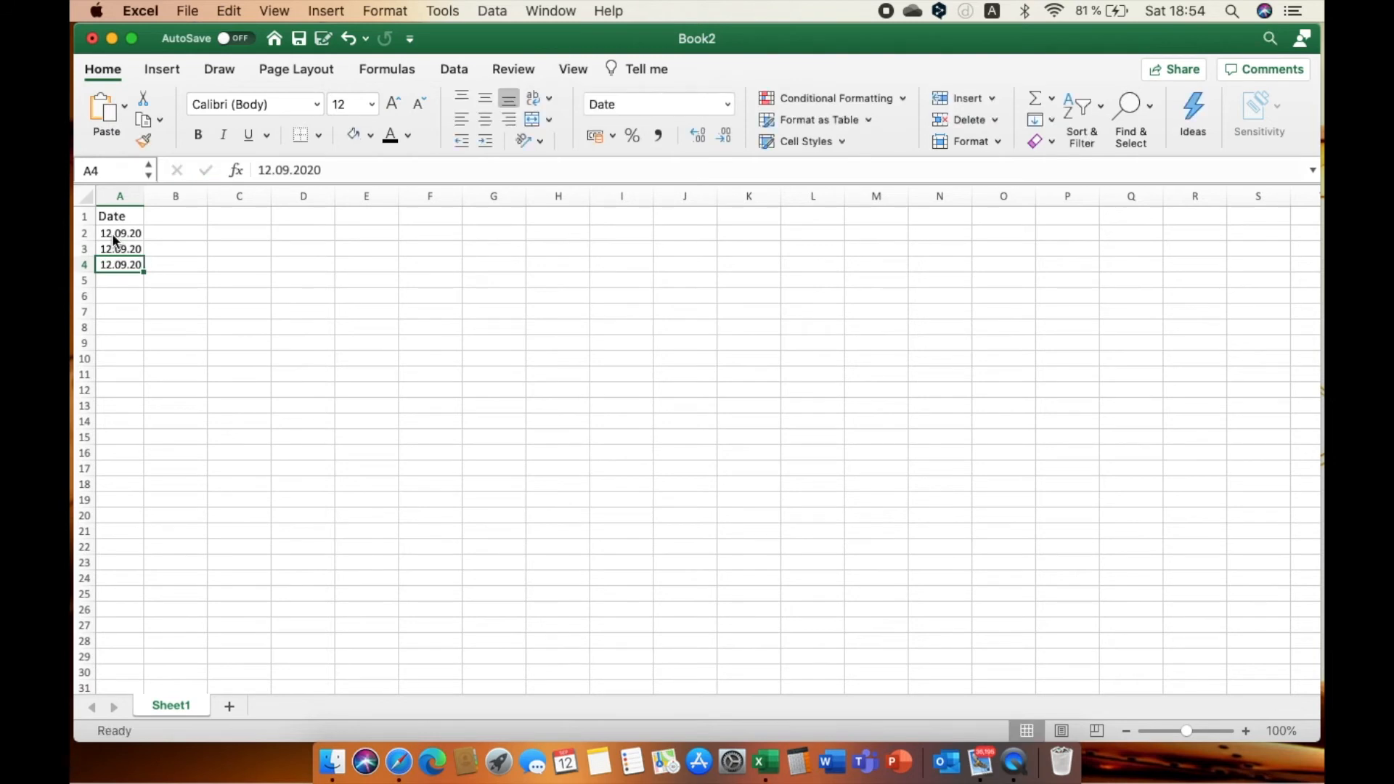
Clear the dates from A2:A5, keeping the Date heading
click(112, 234)
key(shift+Down)
key(shift+Down)
key(shift+Down)
key(Delete)
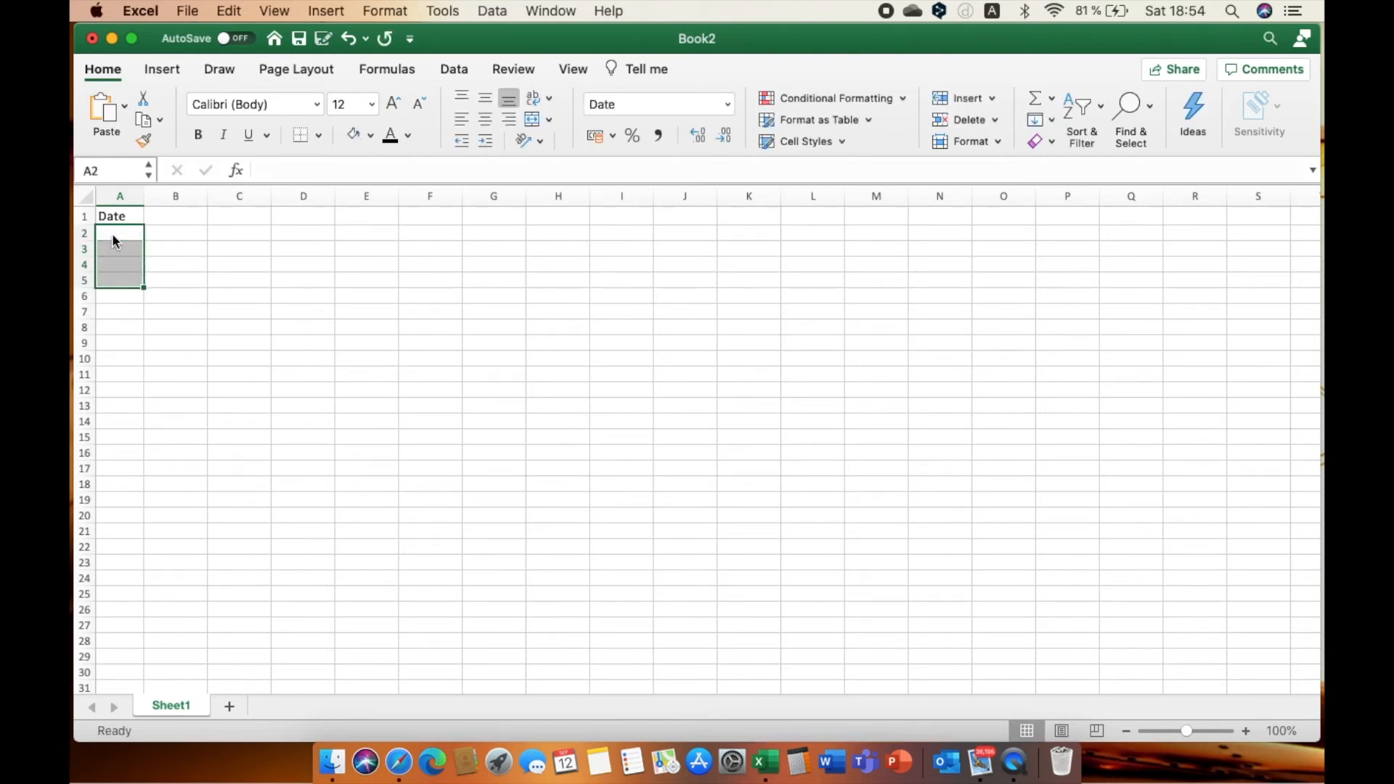
key(Up)
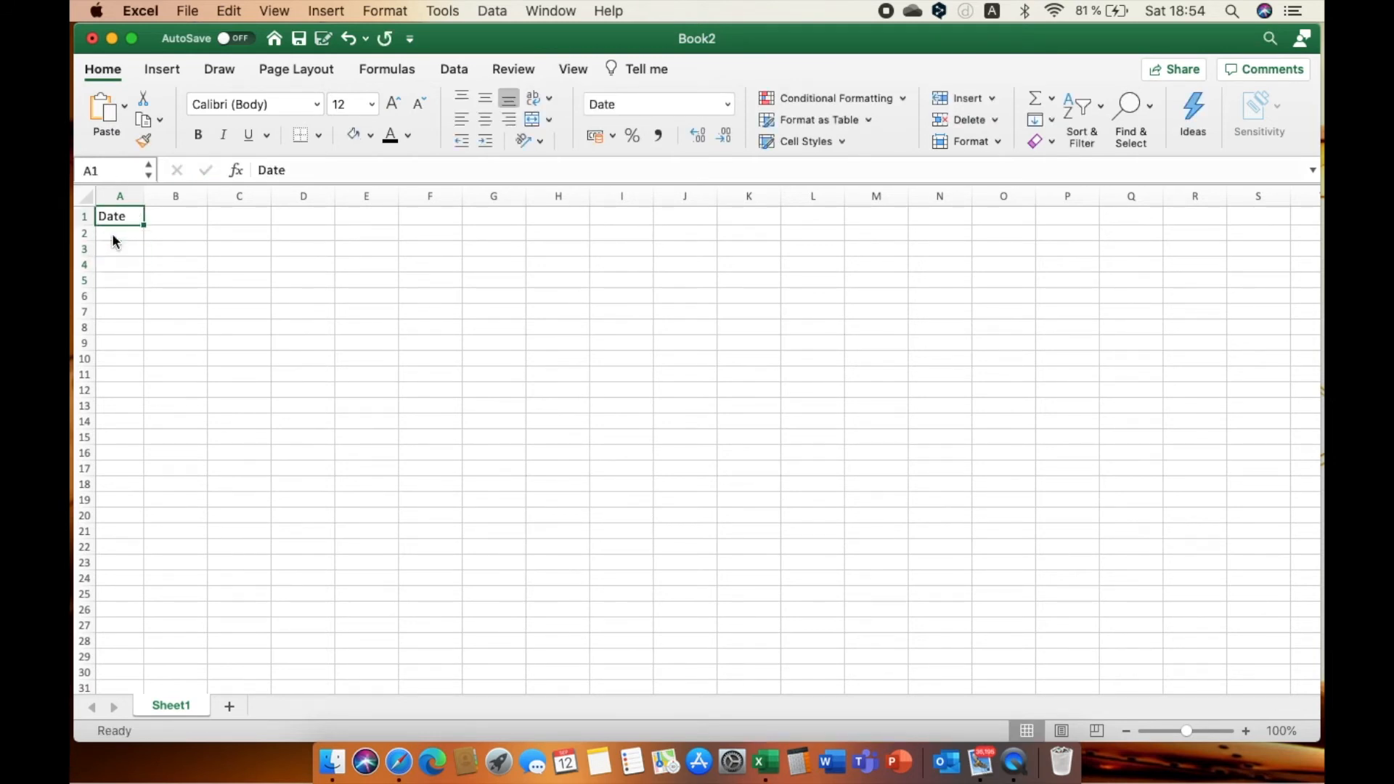
key(Down)
text(18)
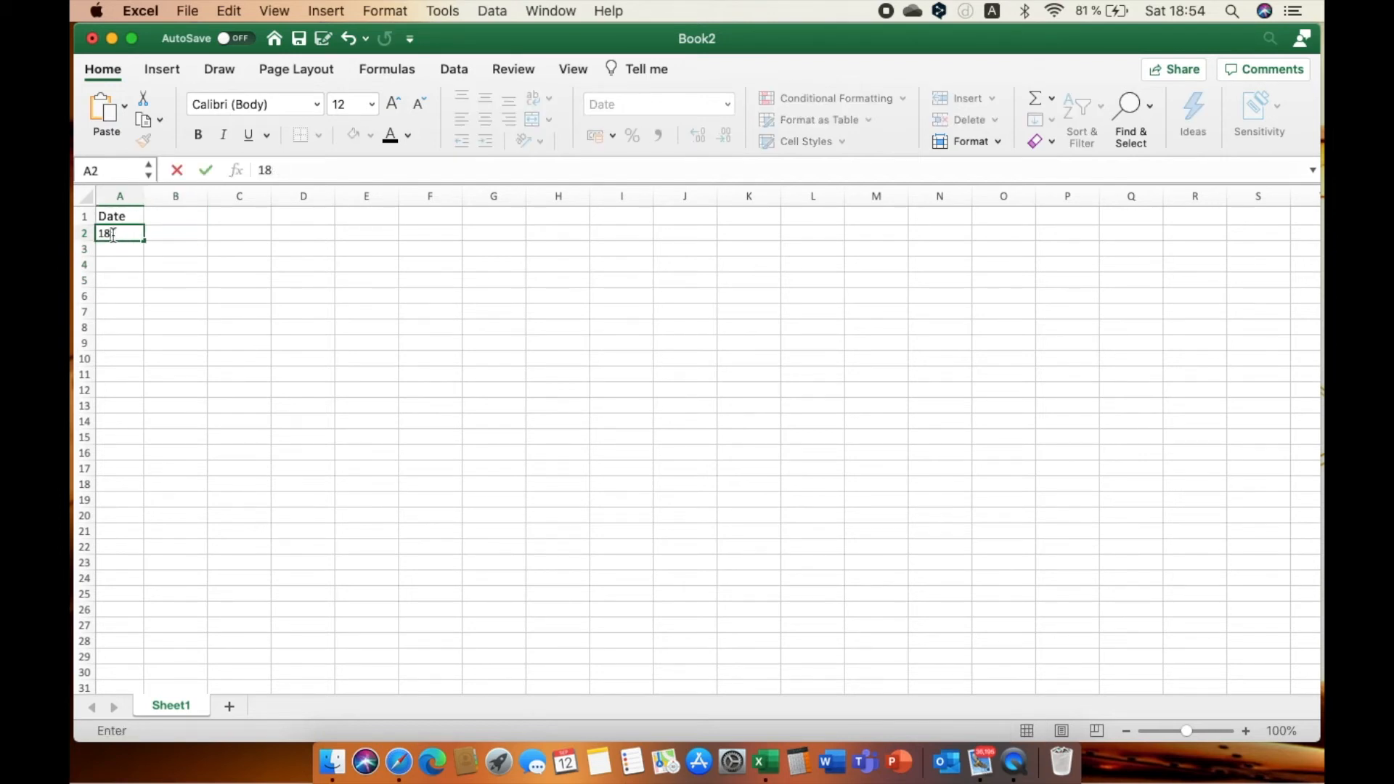
key(BackSpace)
key(BackSpace)
key(Escape)
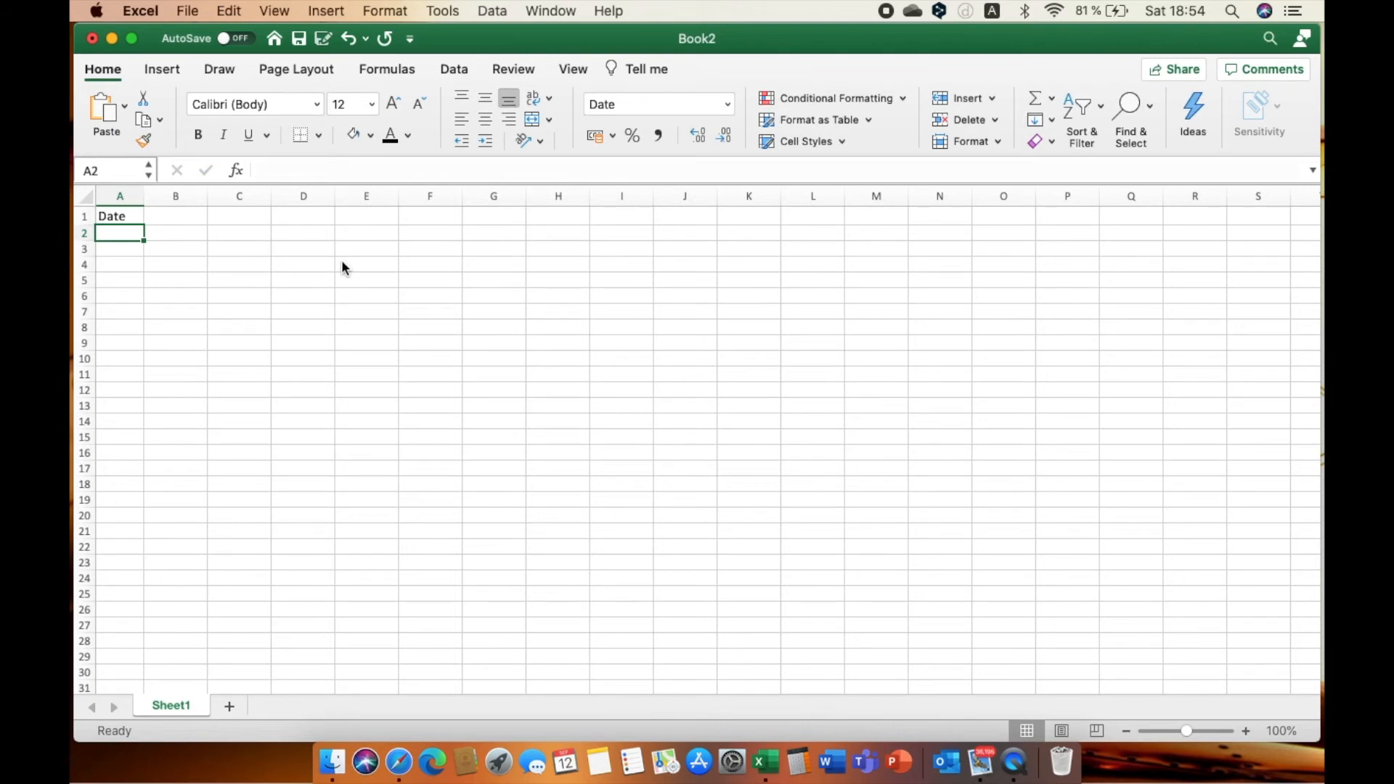
Insert the current time, 18:54, in each of the cells A2 through D2
key(ctrl+shift+semicolon)
key(Tab)
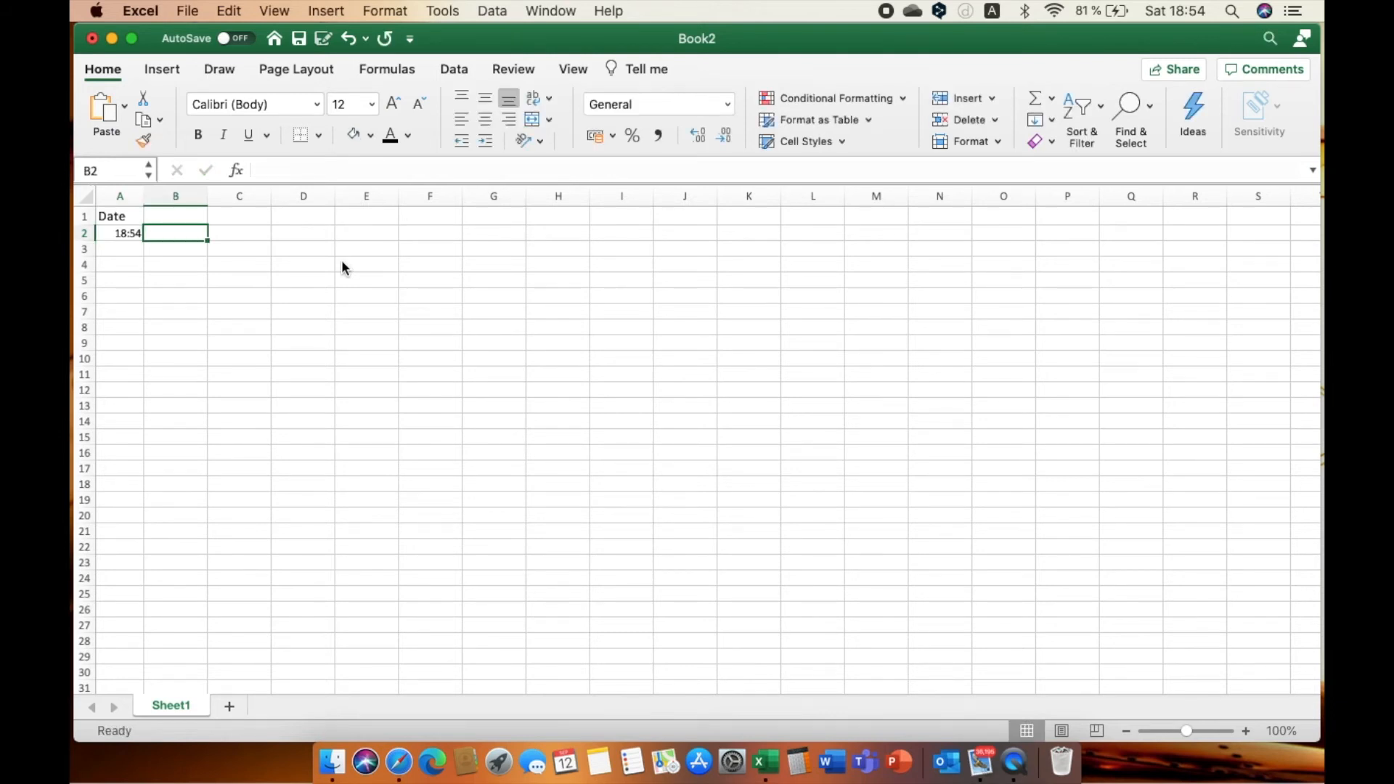
key(ctrl+shift+semicolon)
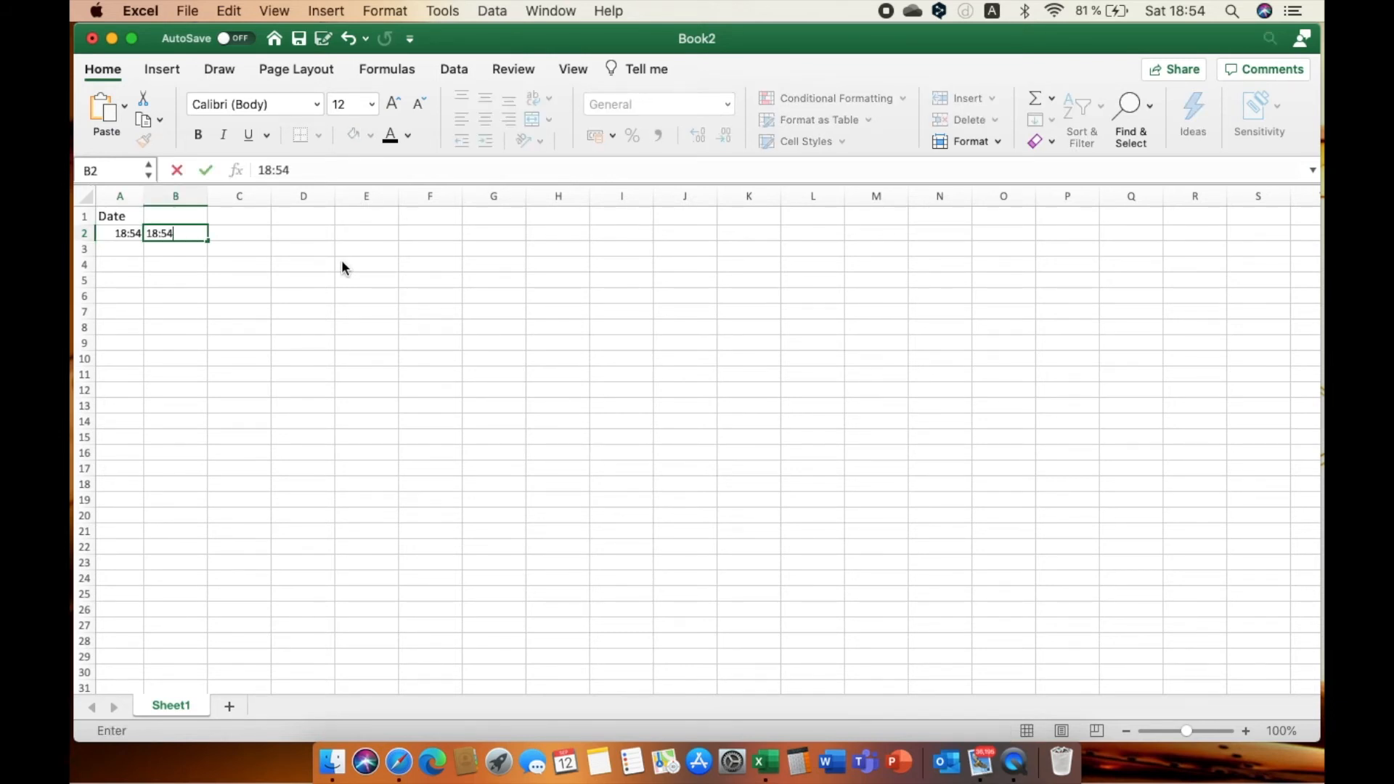
key(Tab)
key(ctrl+shift+semicolon)
key(Tab)
key(ctrl+shift+semicolon)
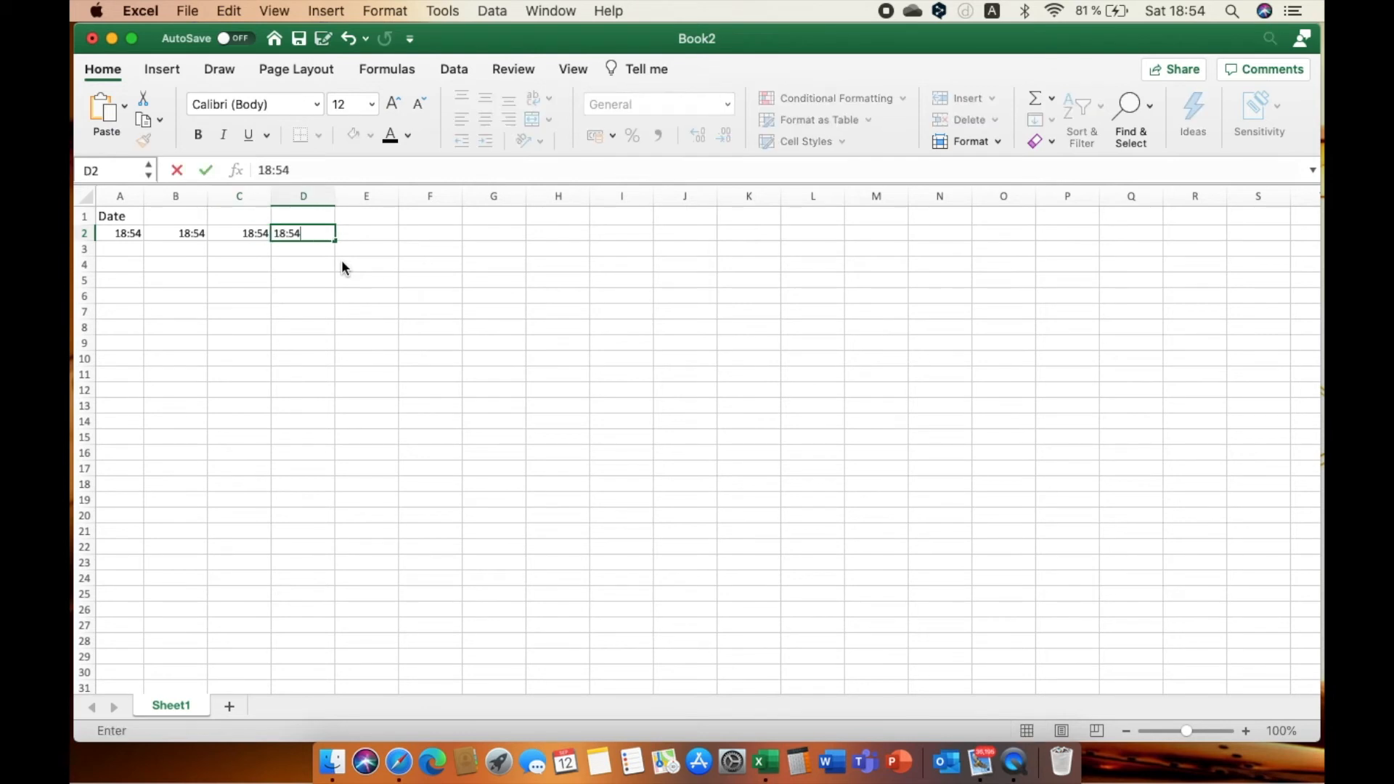
key(ctrl+Return)
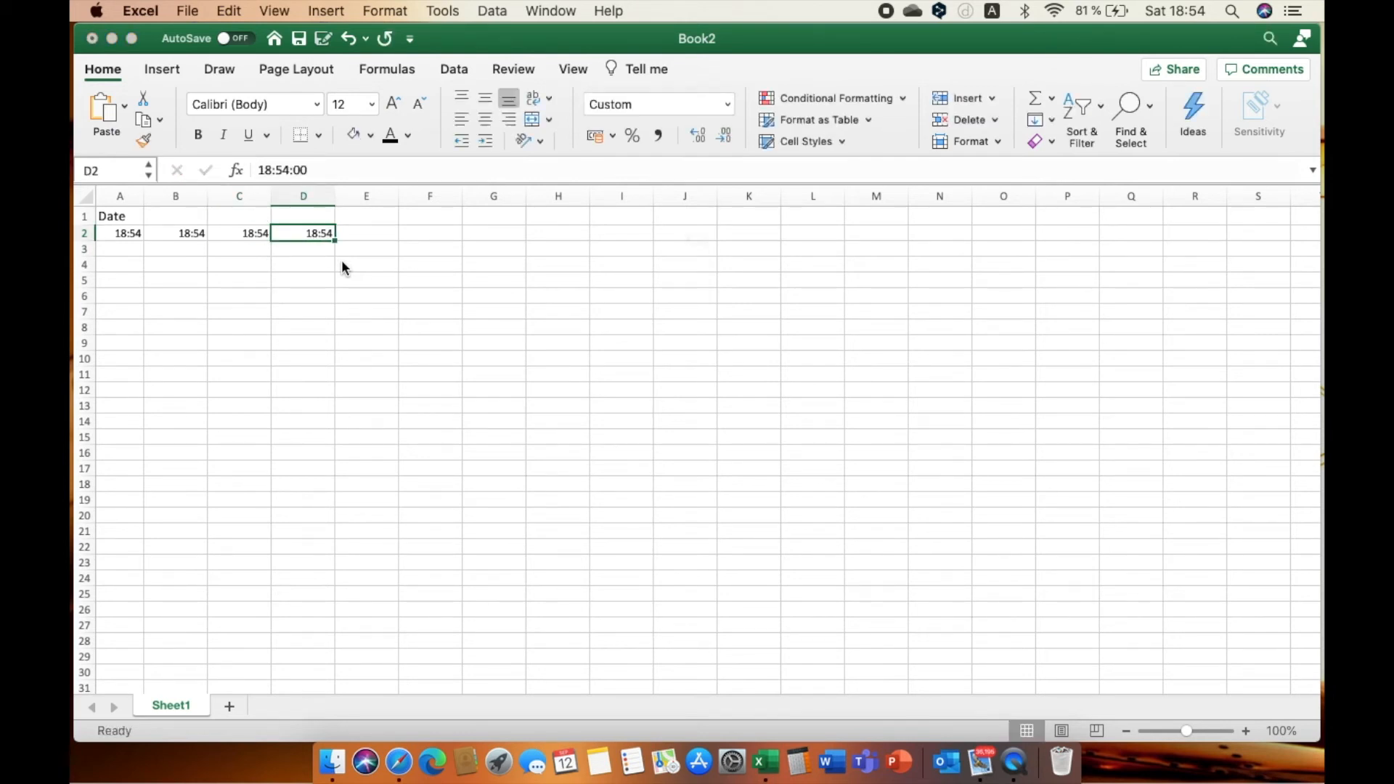
Clear the inserted times from A2:D2
key(alt+shift+Left)
key(Return)
key(ctrl+shift+Left)
key(Delete)
key(Right)
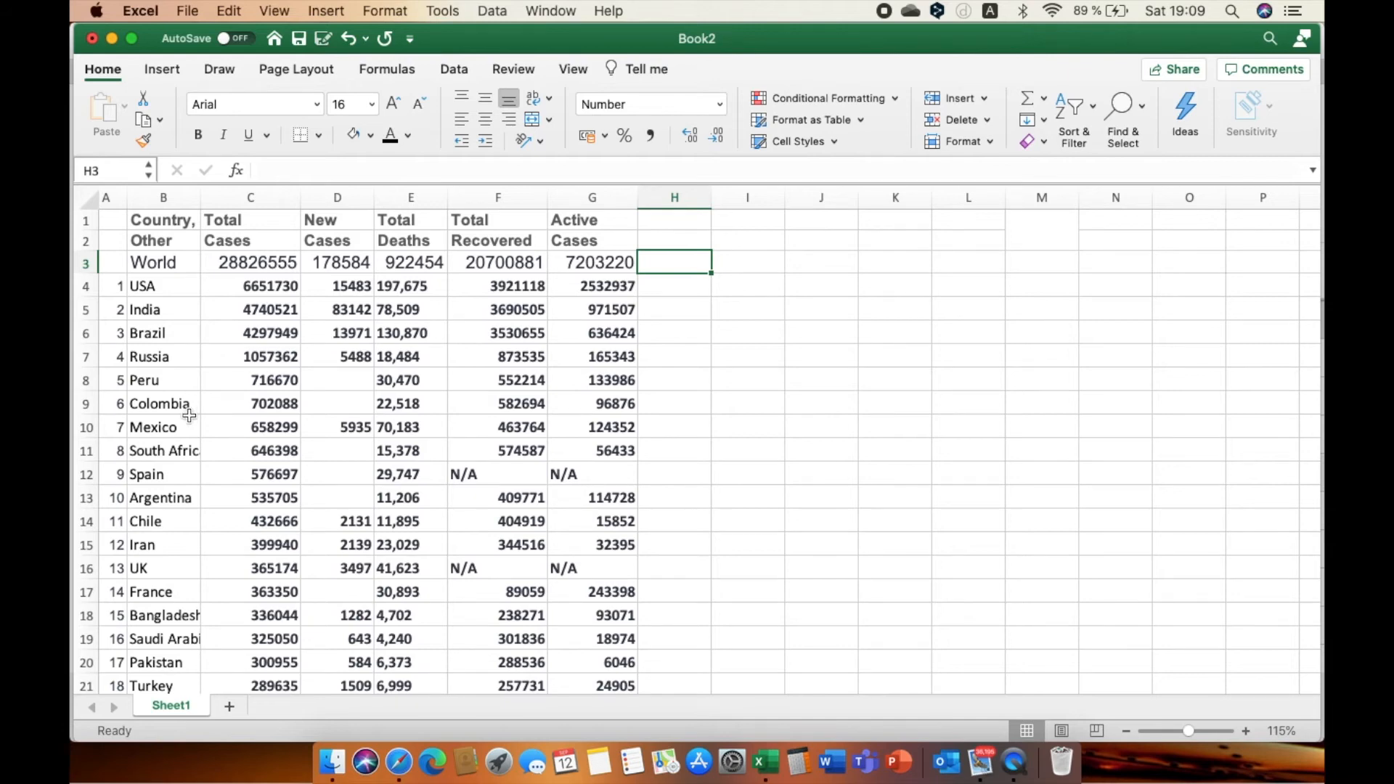
scroll(189, 416, down, 3)
scroll(190, 415, up, 3)
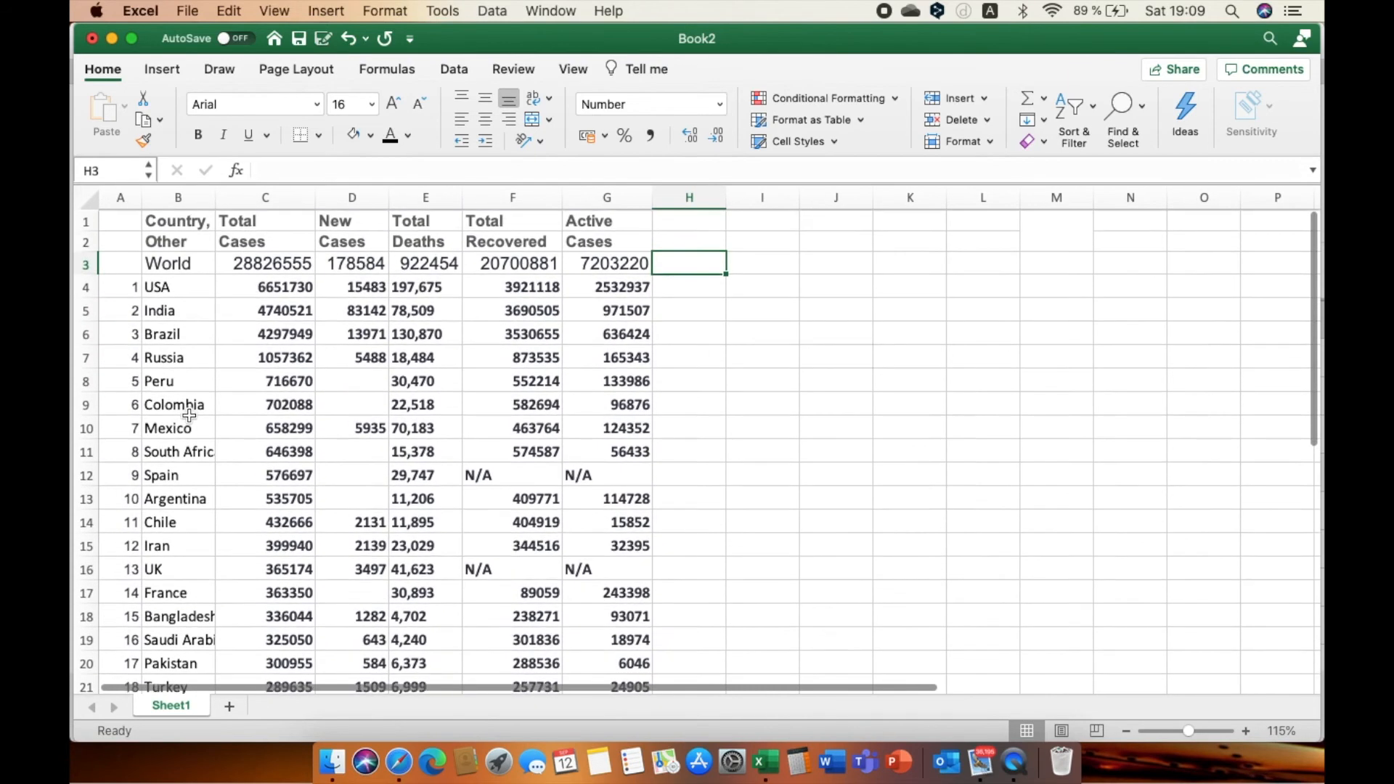
key(super+Tab)
key(super+Tab)
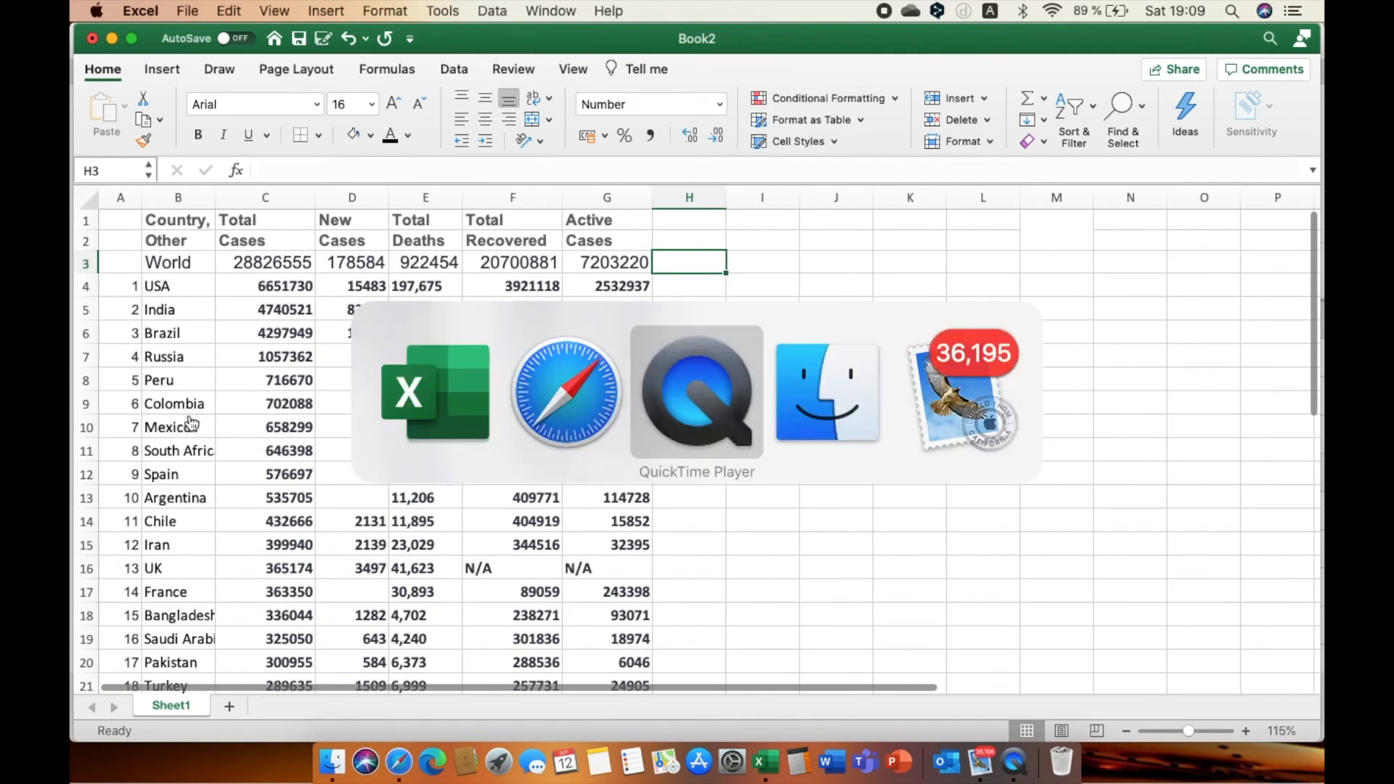
key(super+Tab)
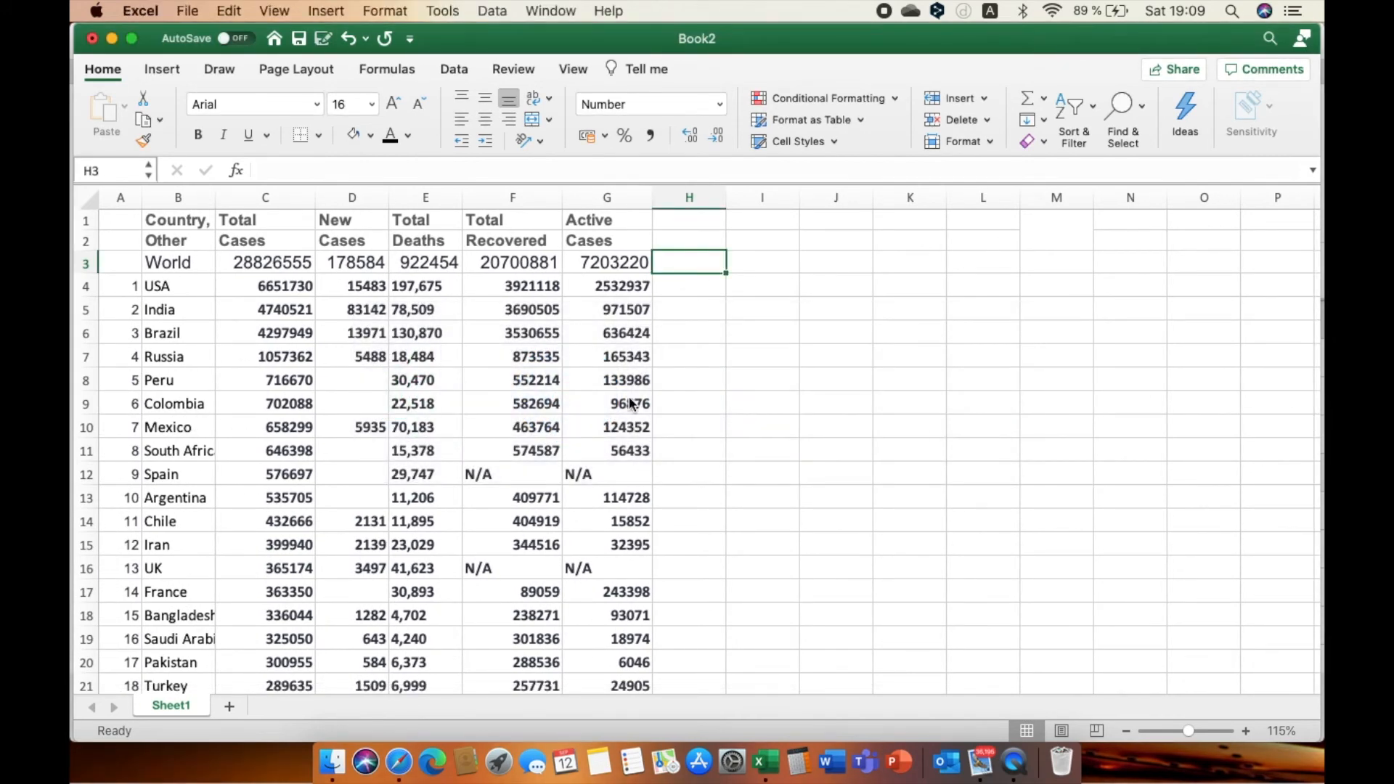
Switch to Safari and look through the worldometers.info country table, including its population and testing columns
key(super+Tab)
key(super+Tab)
scroll(849, 197, down, 15)
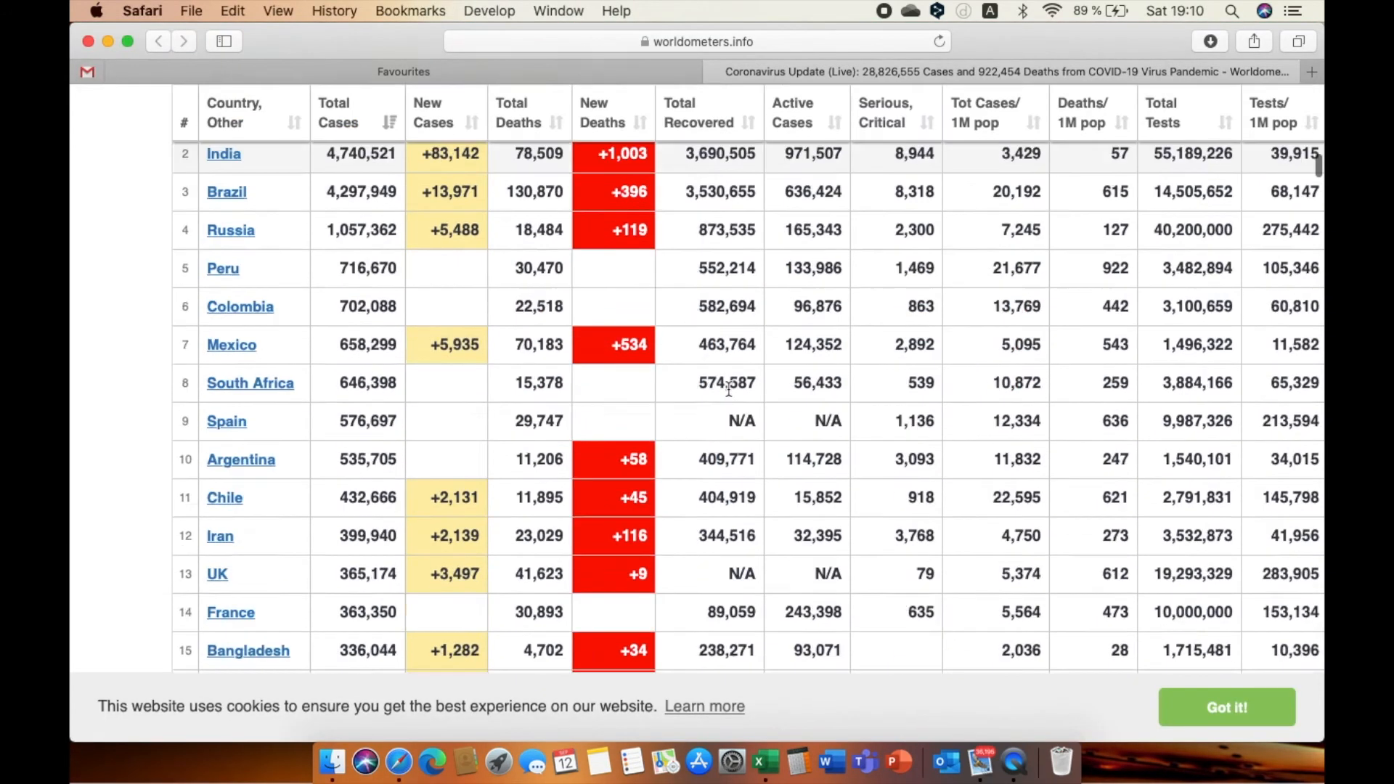
scroll(799, 327, right, 3)
scroll(729, 389, up, 5)
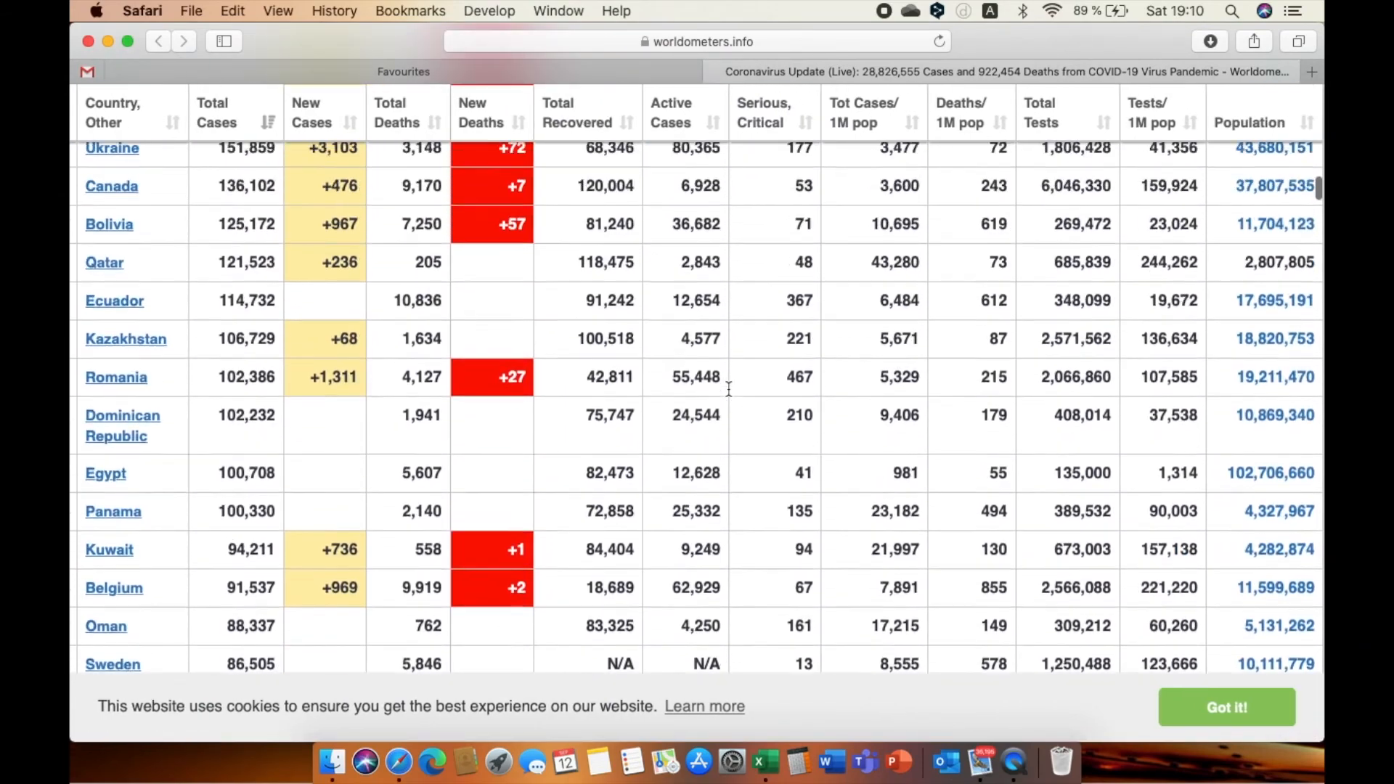
scroll(729, 389, left, 2)
scroll(729, 389, down, 20)
scroll(766, 376, up, 10)
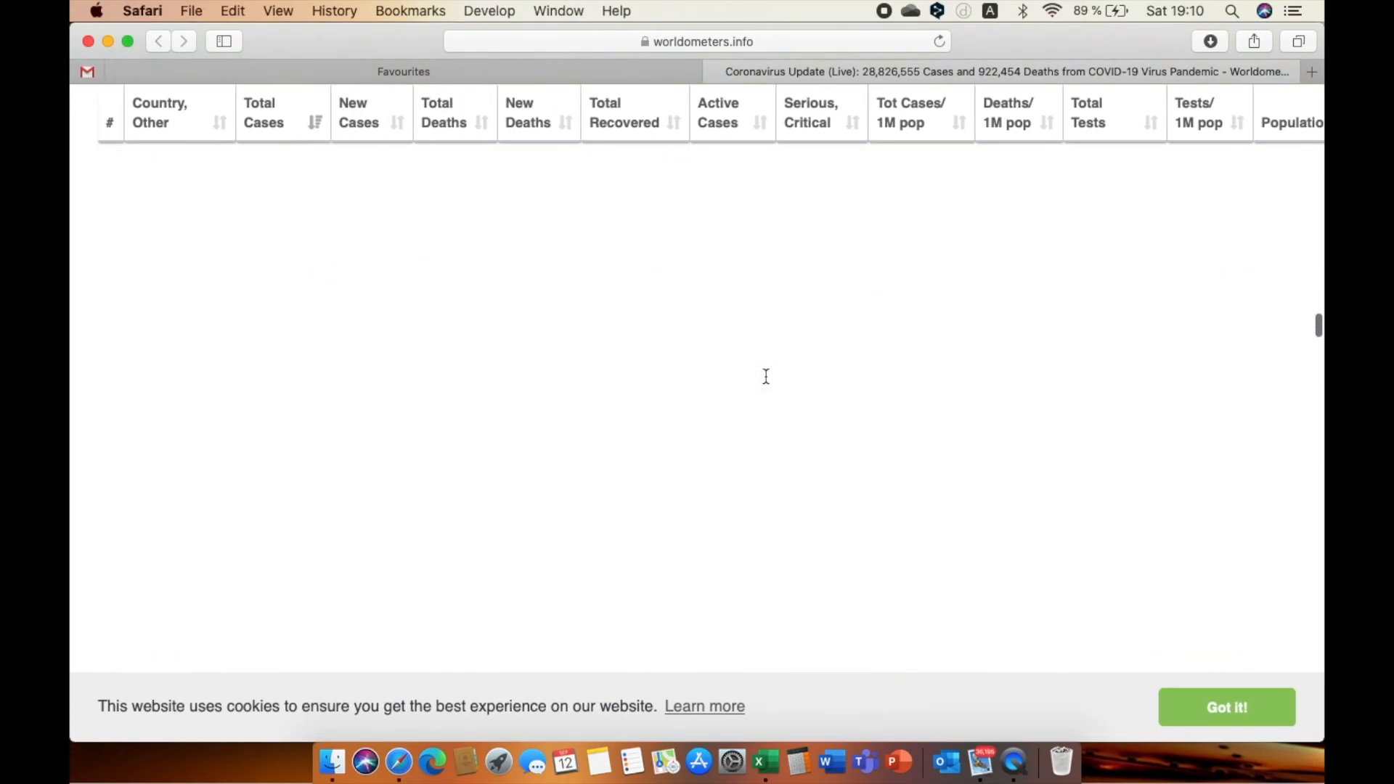
Switch back to Excel and look through the imported country table from the header rows to Italy
key(super+Tab)
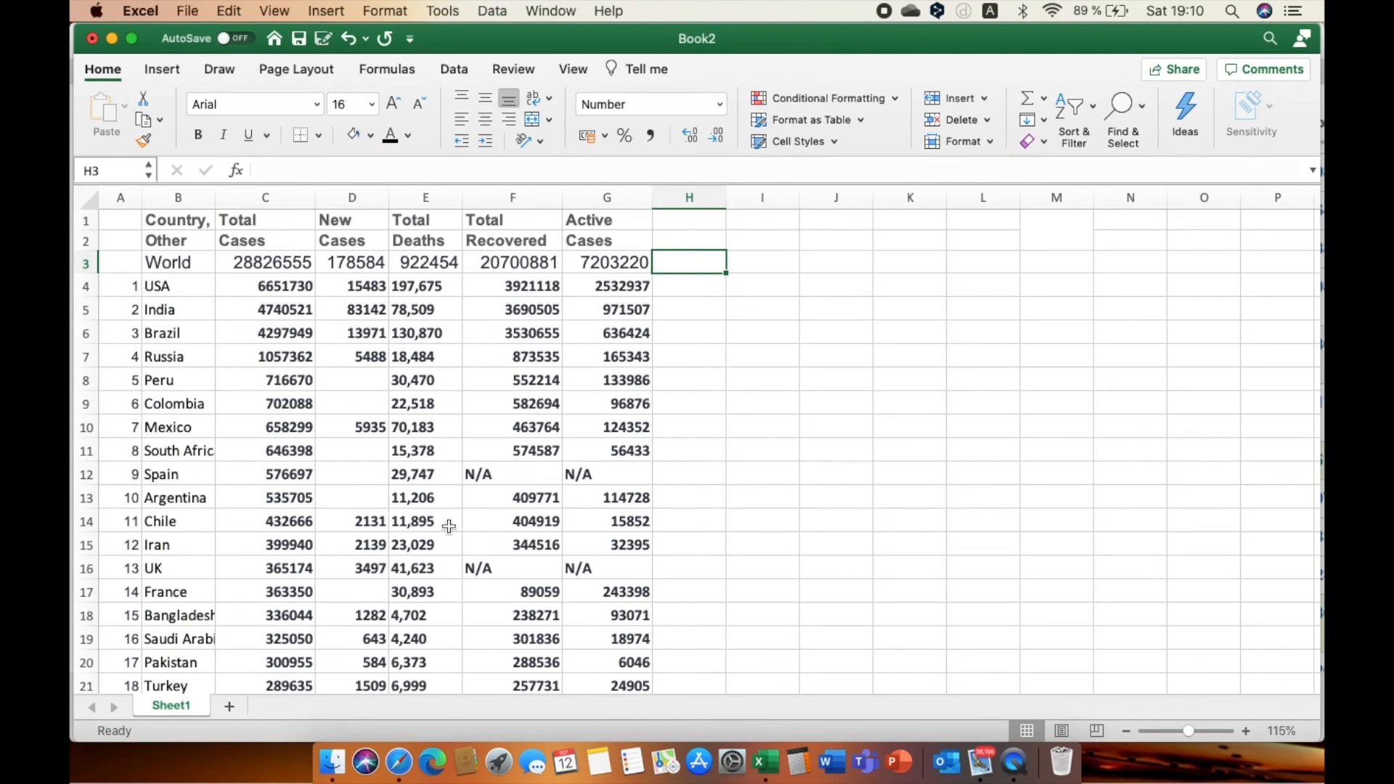
scroll(294, 560, down, 3)
scroll(284, 616, up, 3)
scroll(285, 616, down, 3)
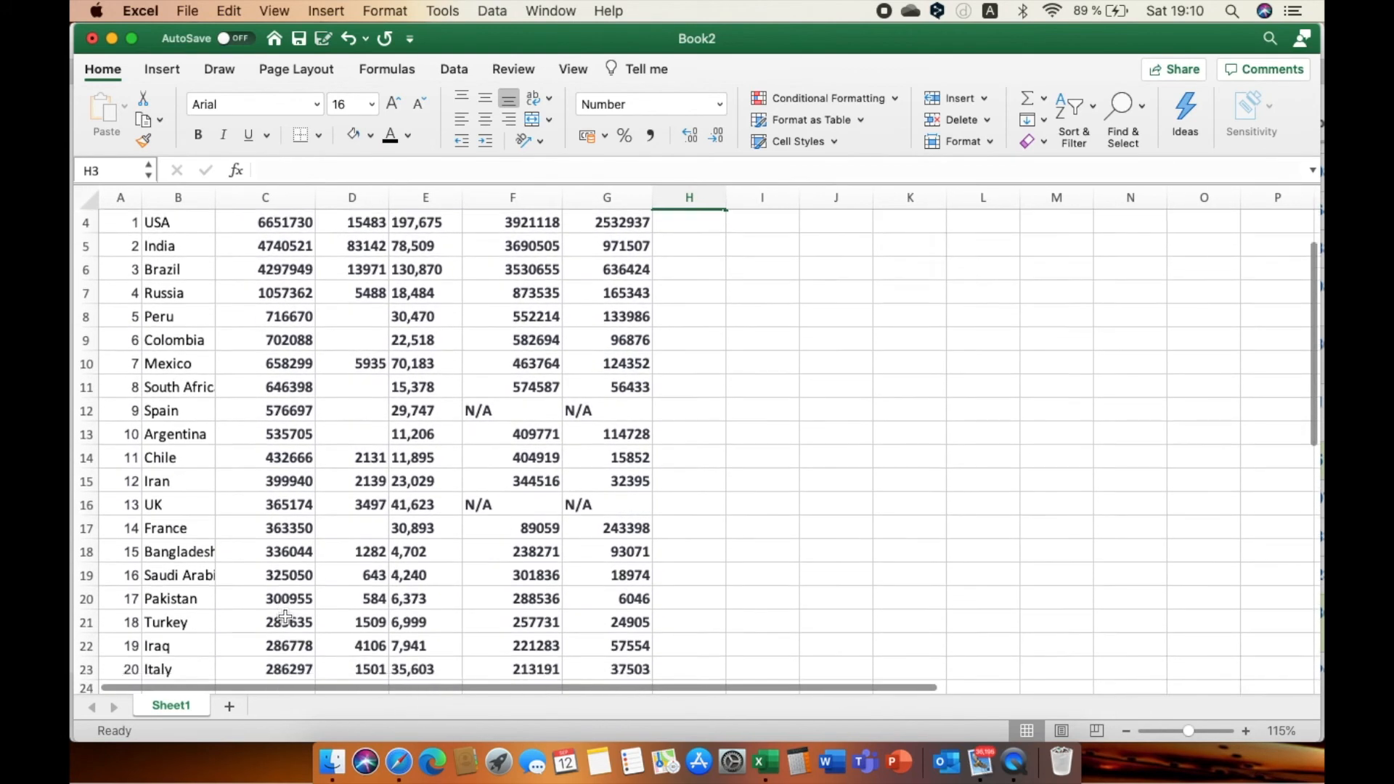
scroll(285, 616, up, 3)
scroll(285, 615, right, 1)
click(686, 361)
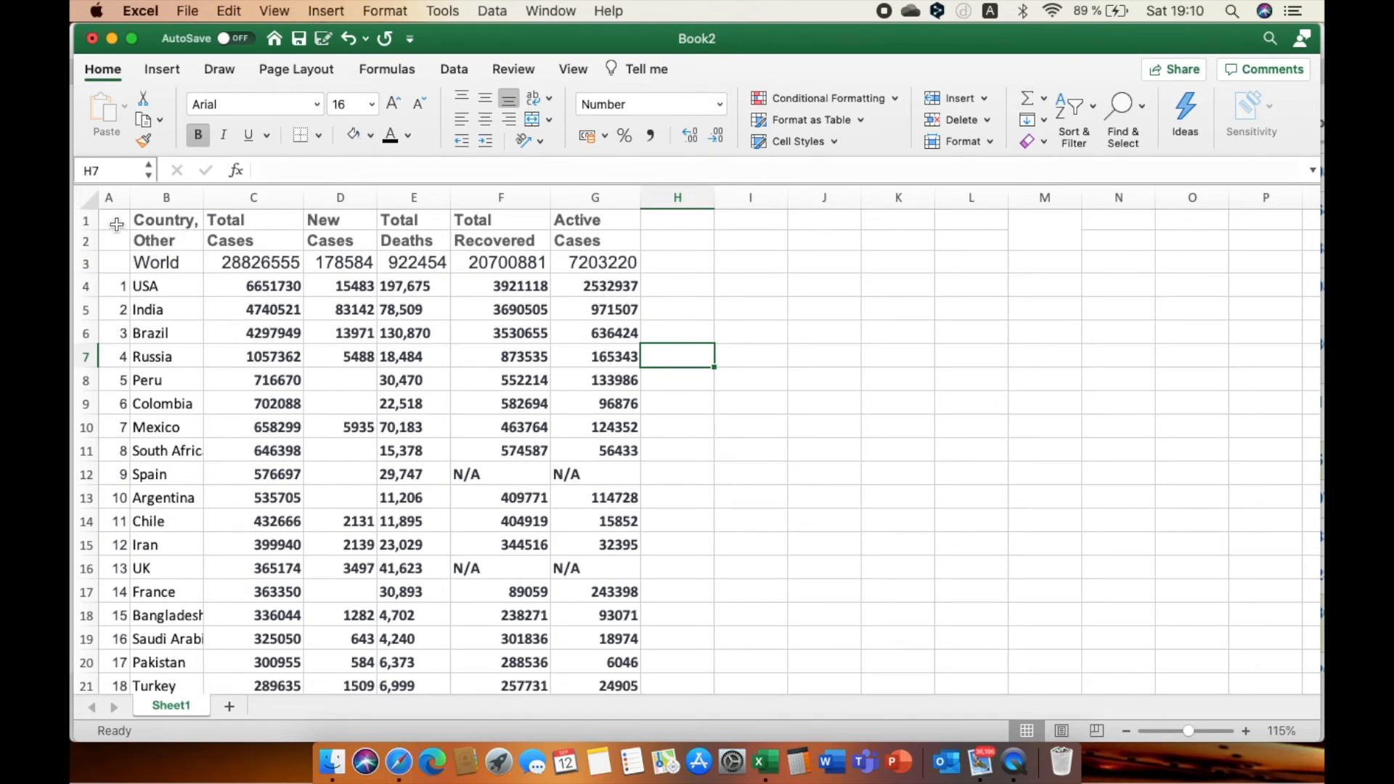
Select the whole table range A1:G23 twice, clearing the selection after each time
drag(116, 224, 614, 324)
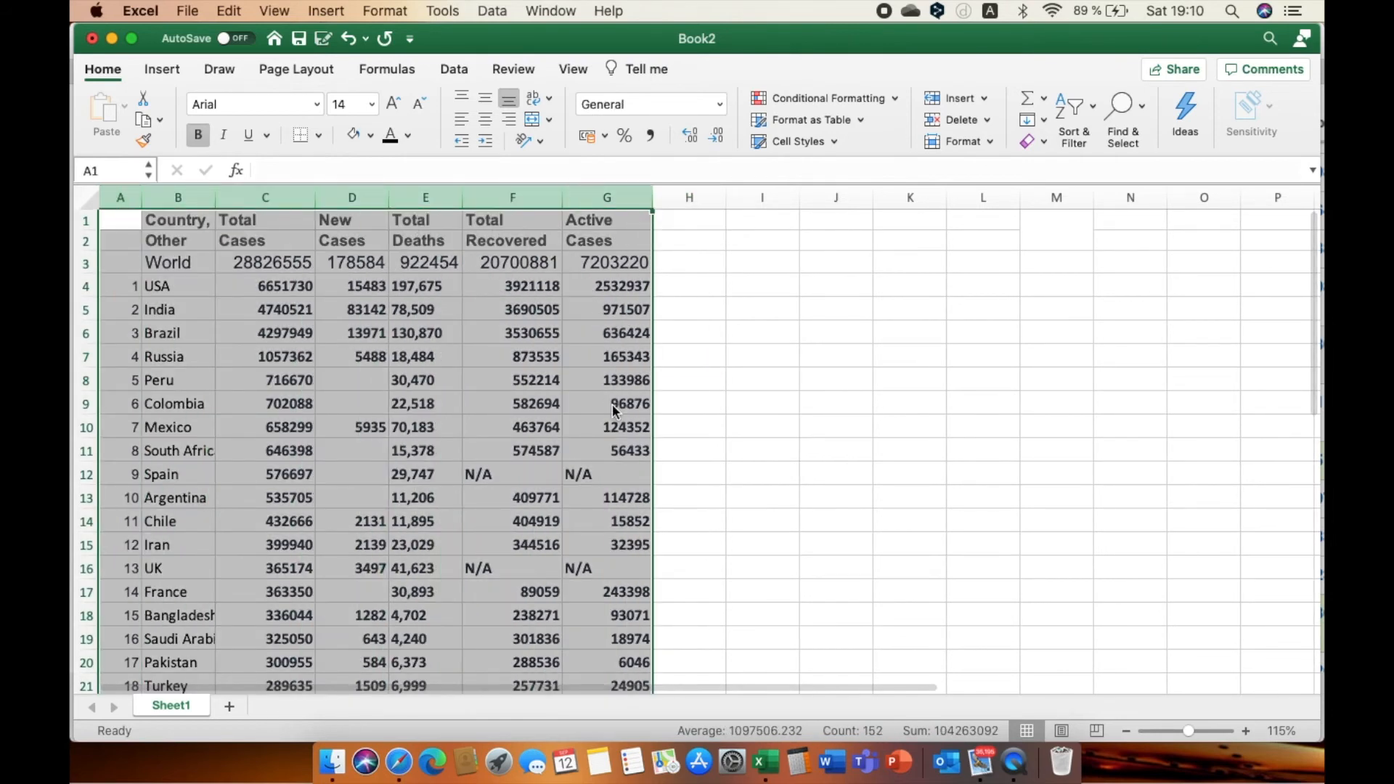
scroll(613, 411, down, 5)
scroll(612, 411, up, 4)
click(753, 422)
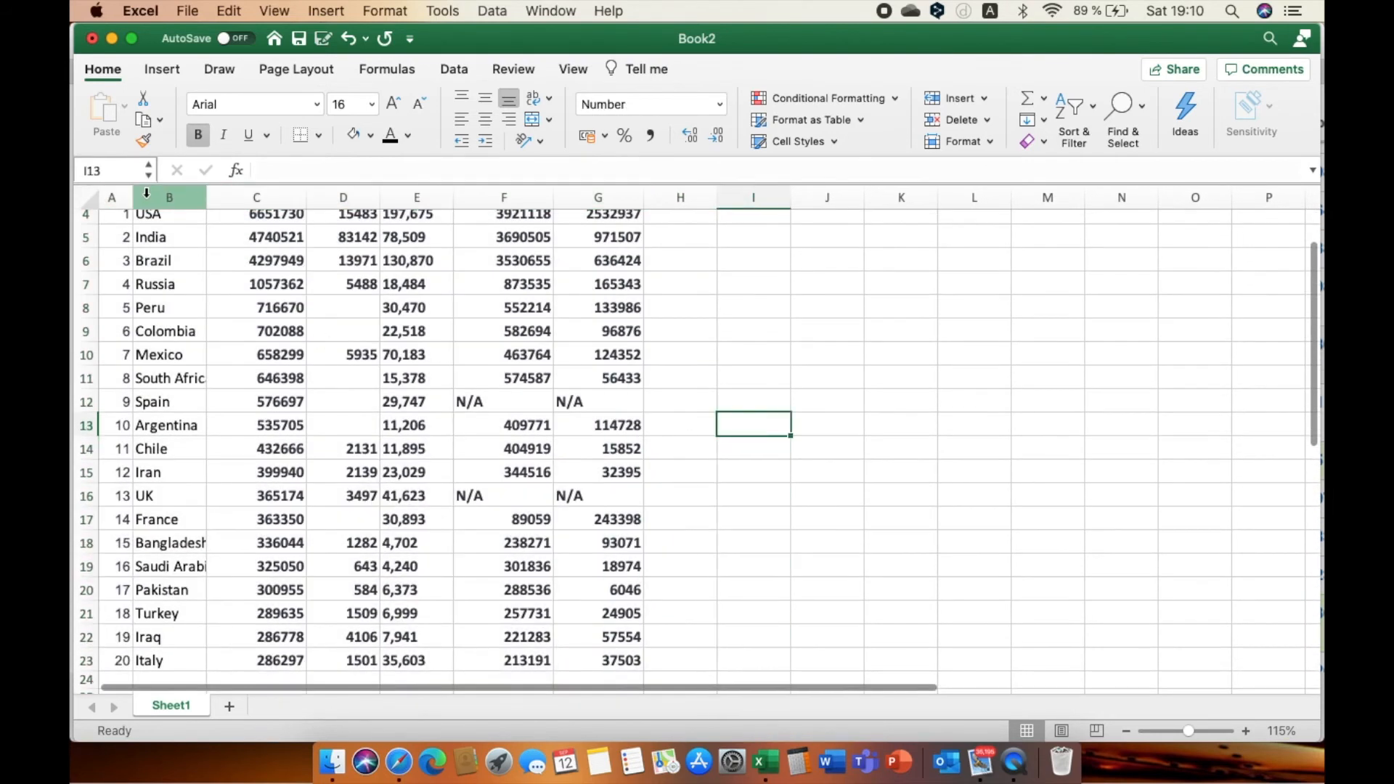
scroll(124, 330, up, 2)
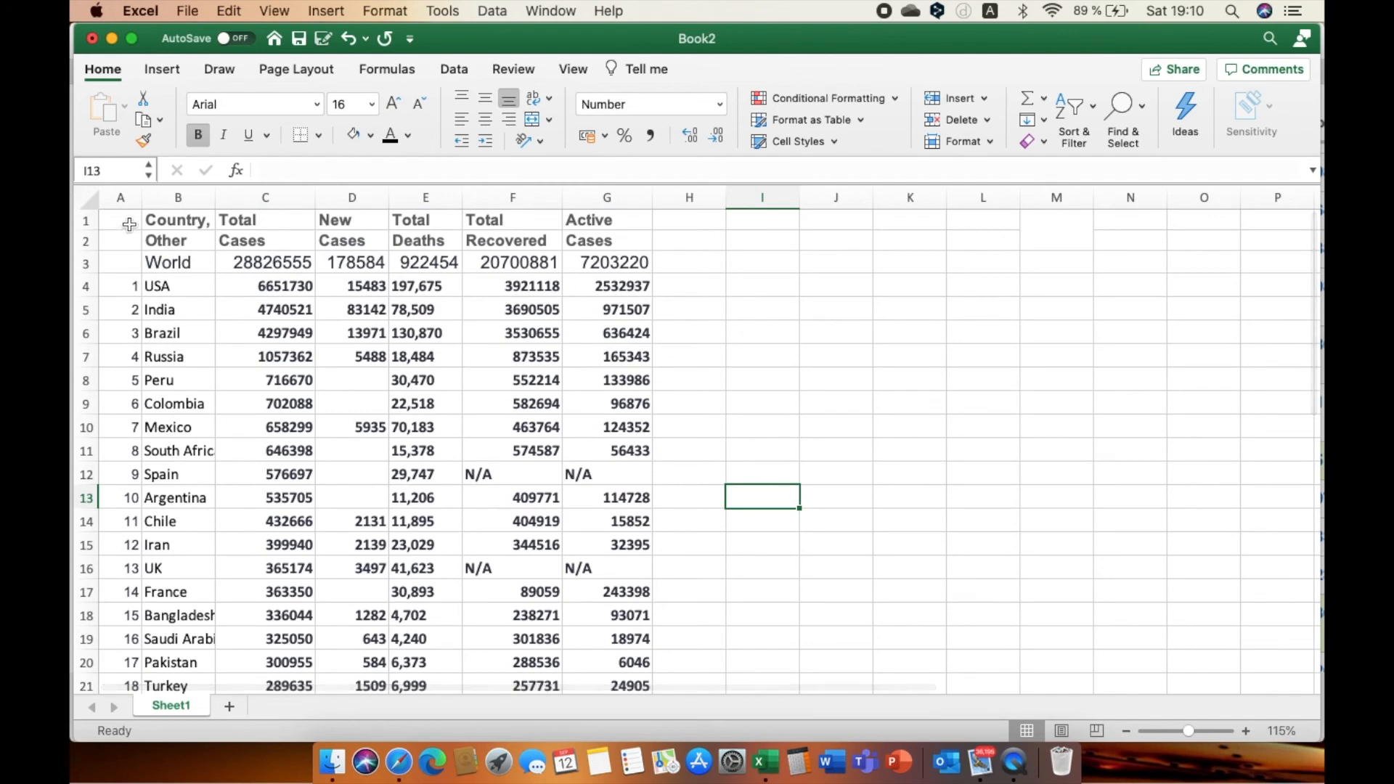
drag(124, 221, 645, 646)
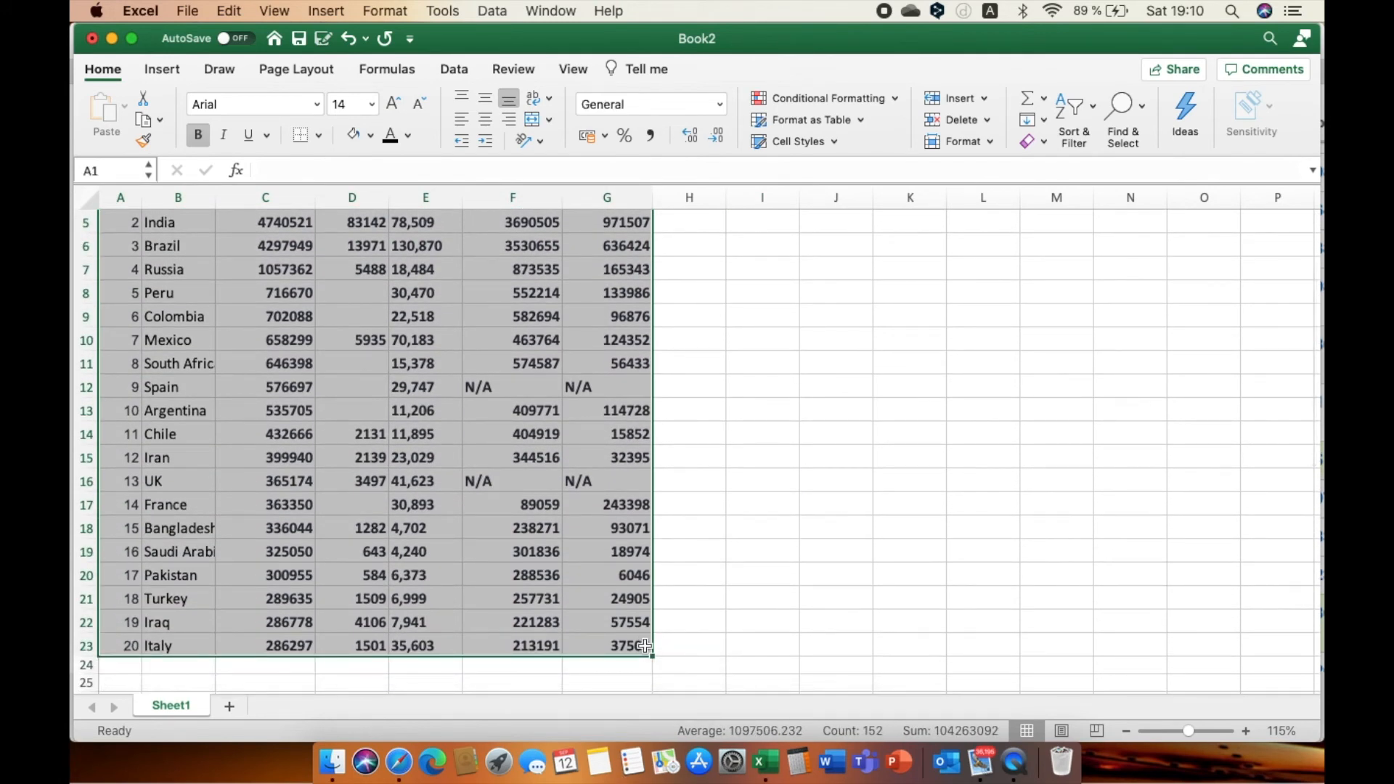
scroll(645, 645, up, 3)
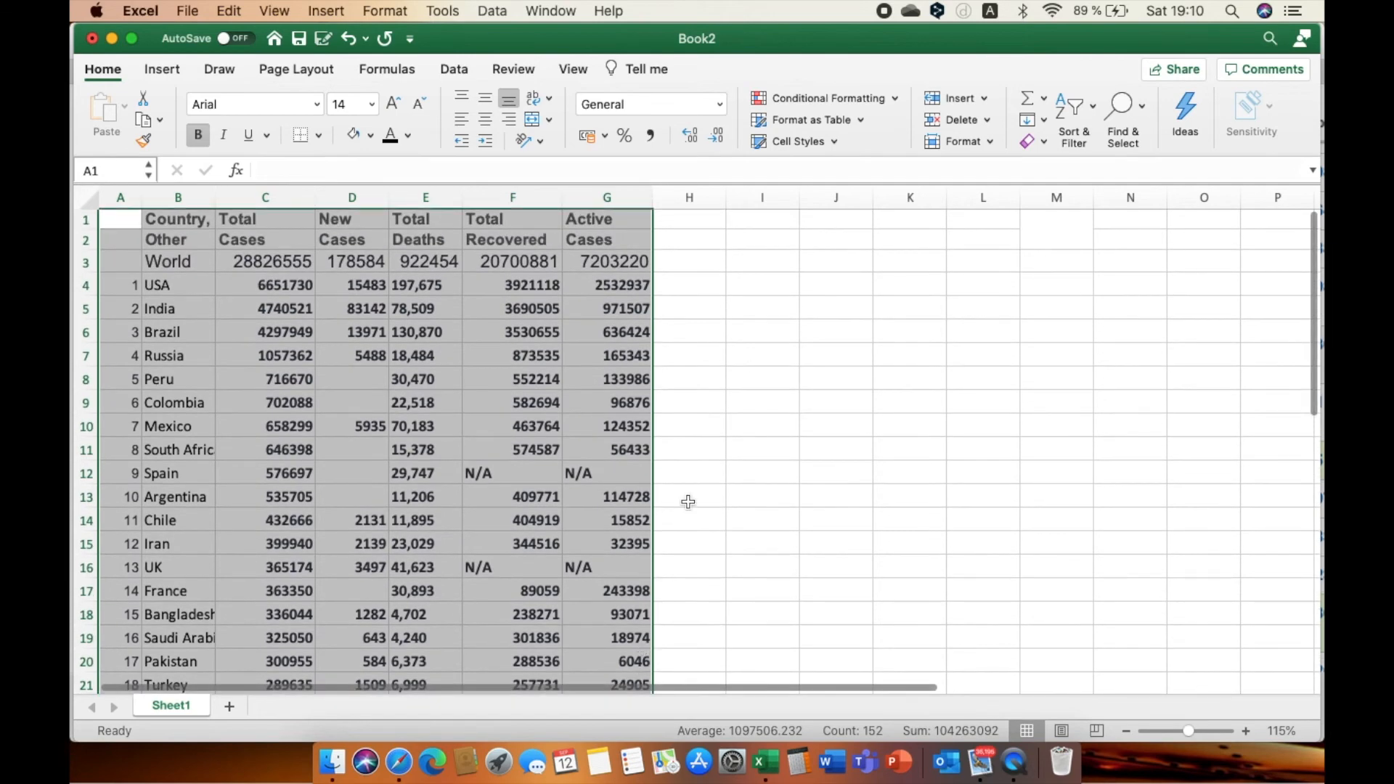
click(676, 379)
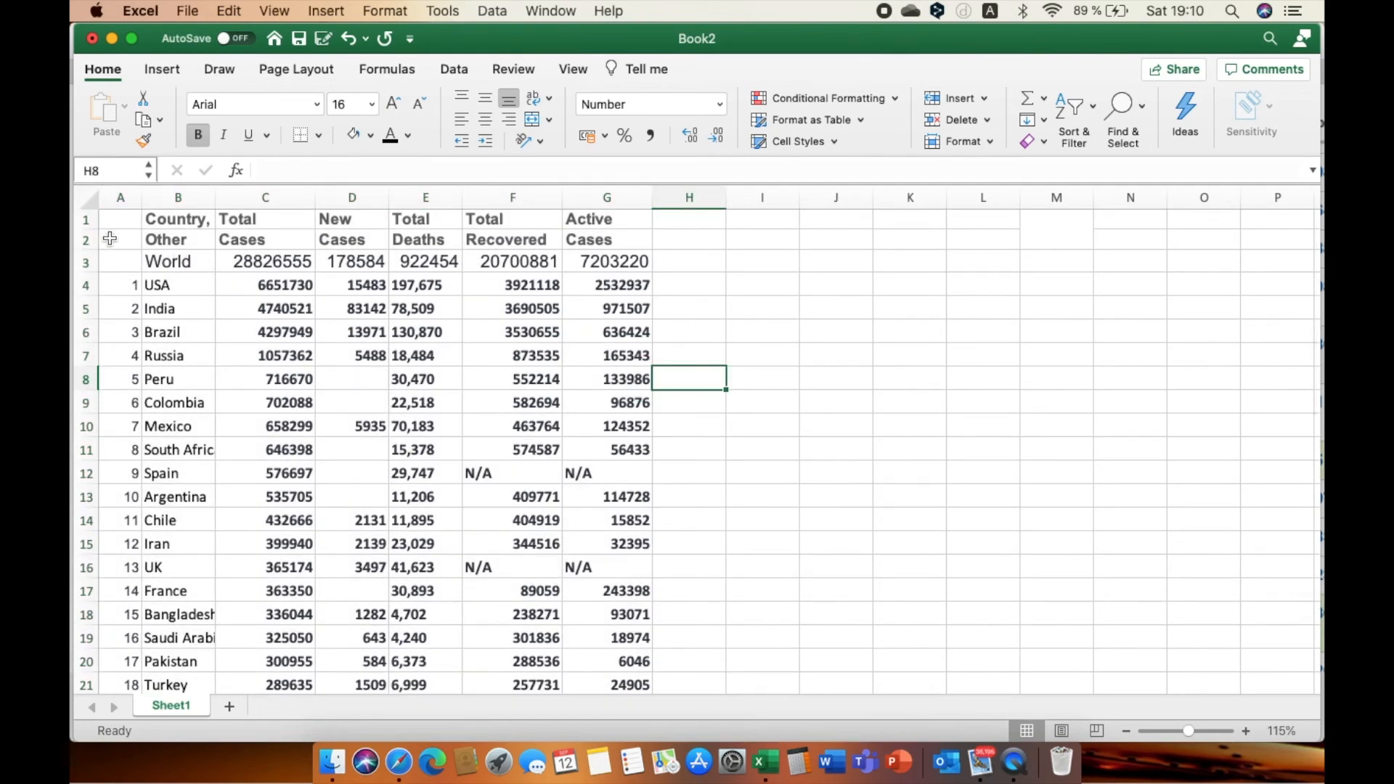
Select the first header row of the table, starting from cell A1 and extending to G1
click(122, 231)
key(Up)
key(Right)
key(Left)
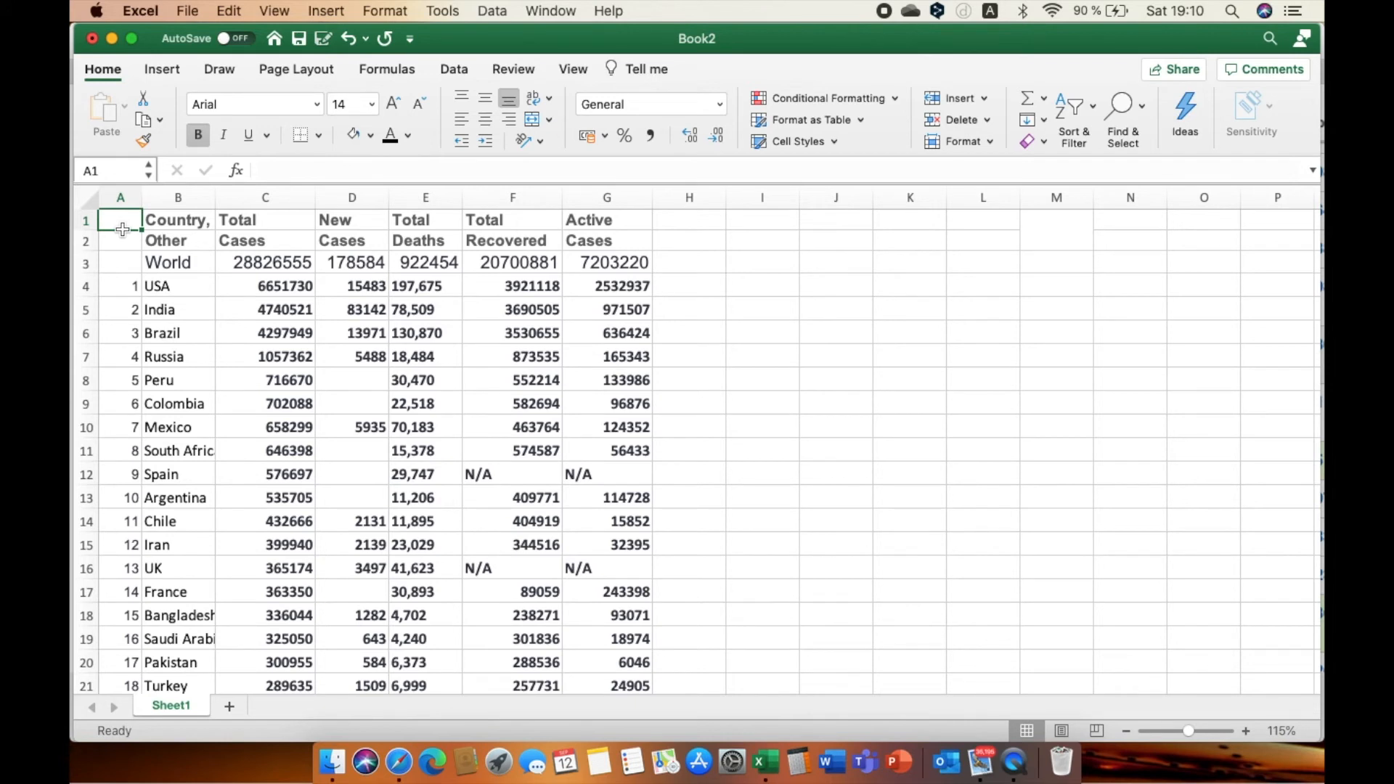
key(shift+Right)
key(ctrl+shift+Right)
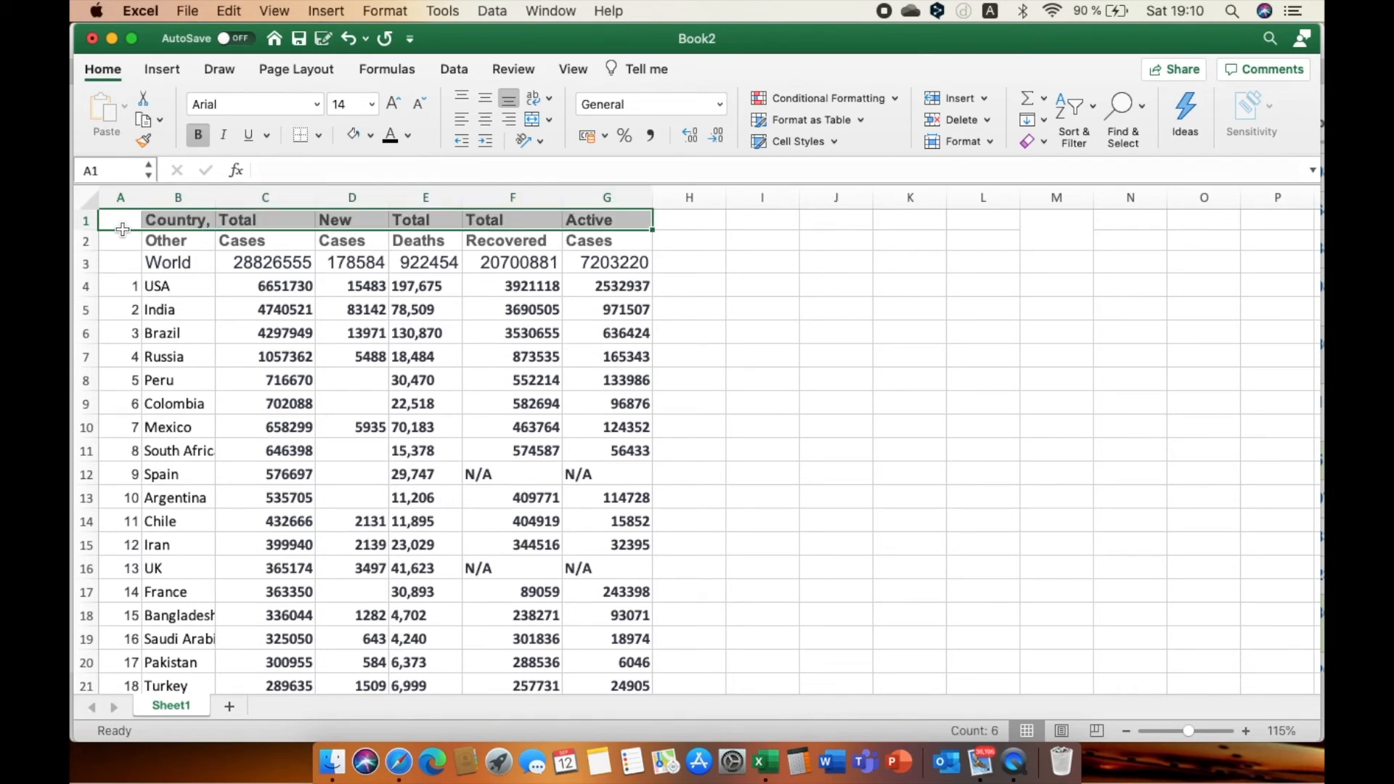
Extend the A1:G1 selection down to row 4 and on to the last table row, 23, and then deselect it
key(shift+Down)
key(shift+Down)
key(shift+Down)
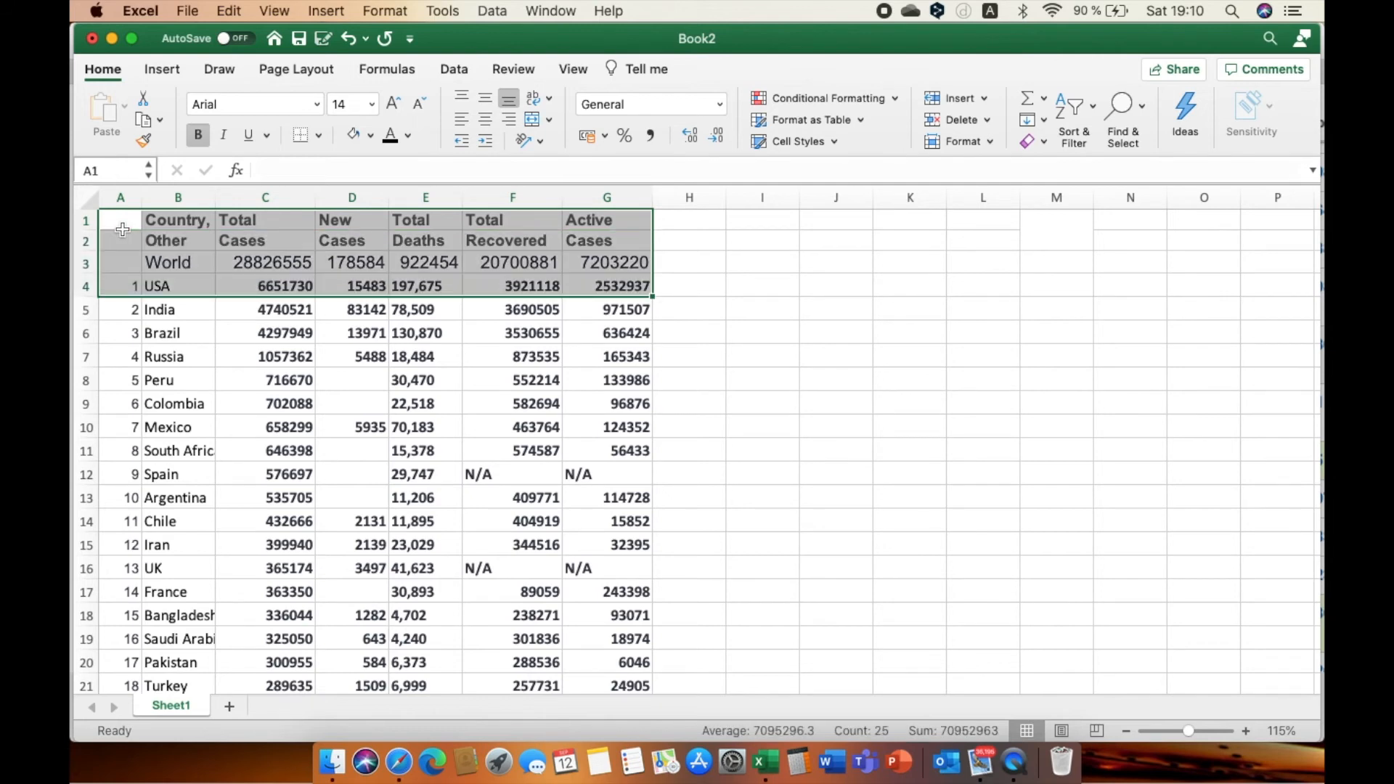
key(ctrl+shift+Down)
scroll(122, 229, down, 3)
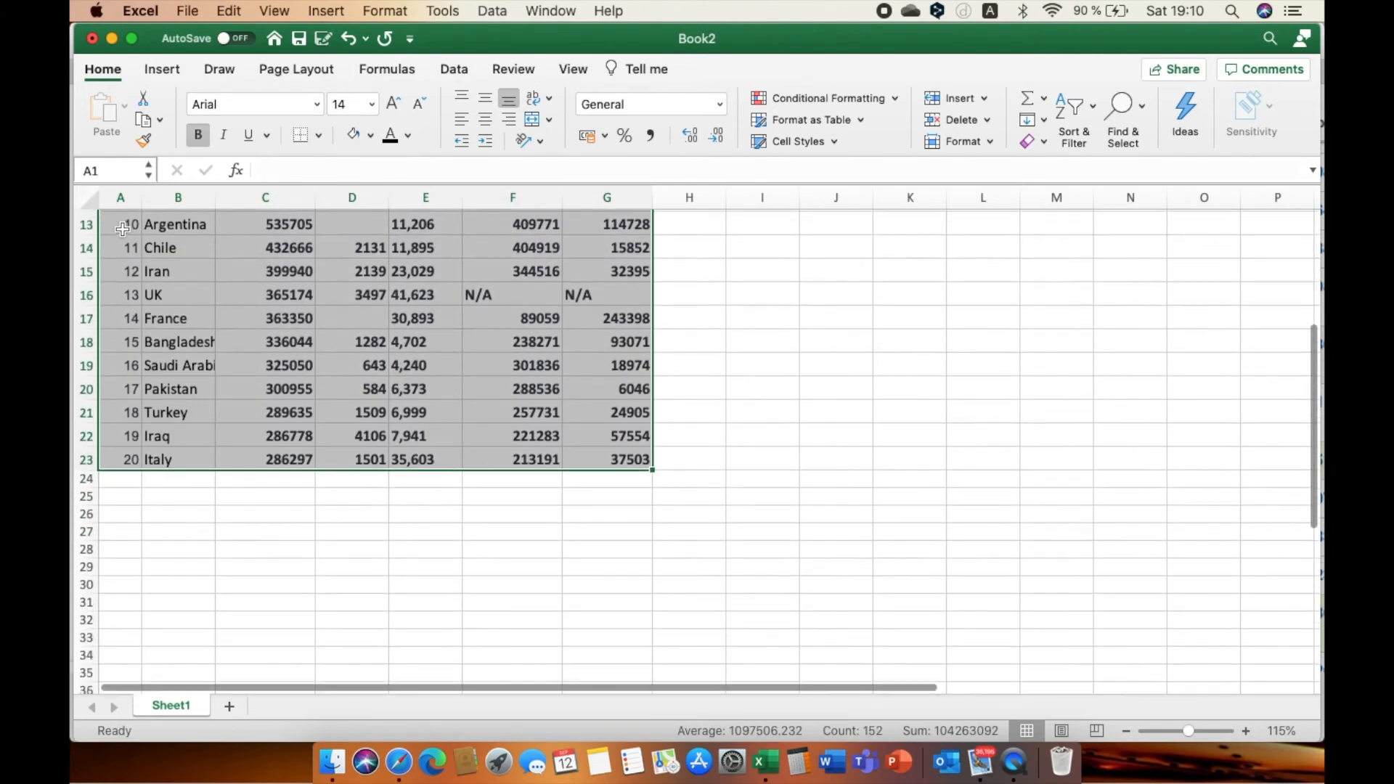
scroll(122, 229, up, 3)
scroll(122, 229, down, 1)
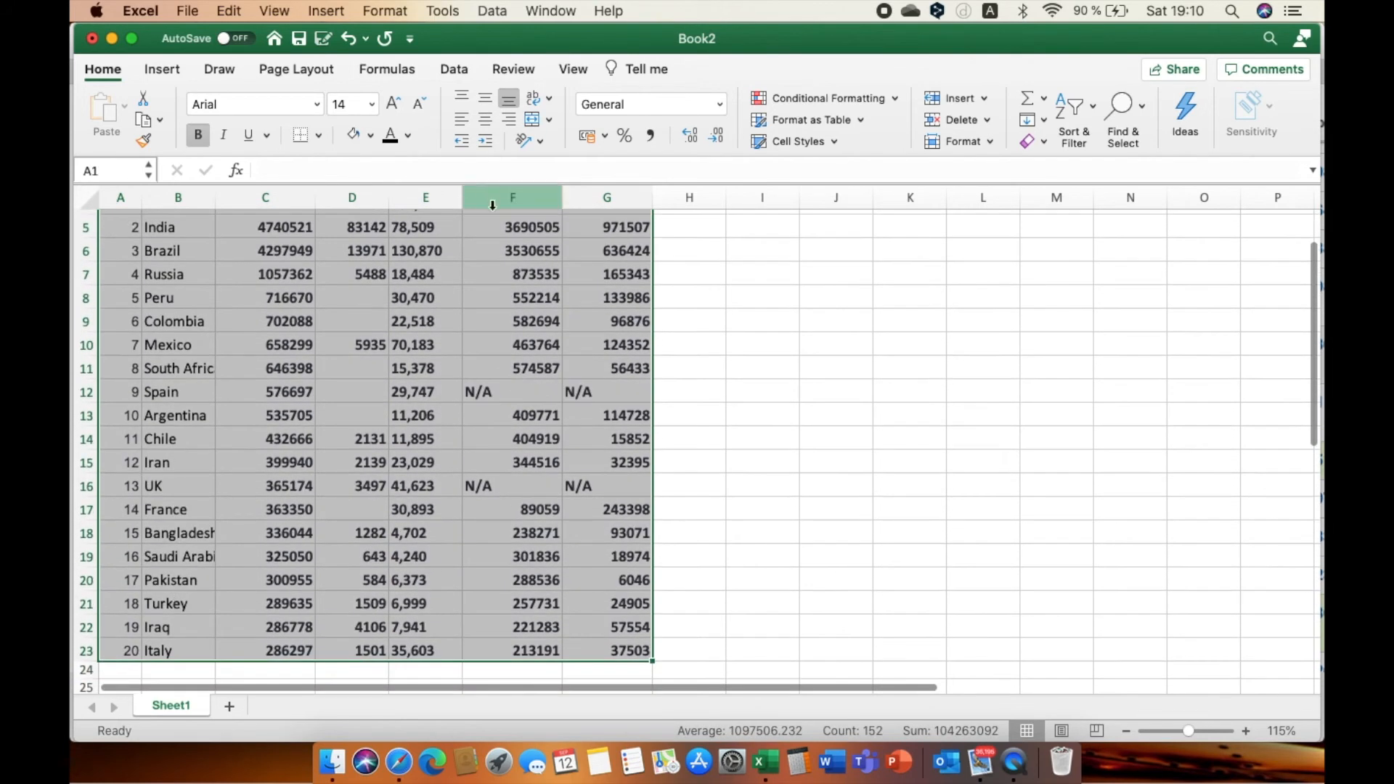
click(763, 367)
scroll(494, 320, up, 2)
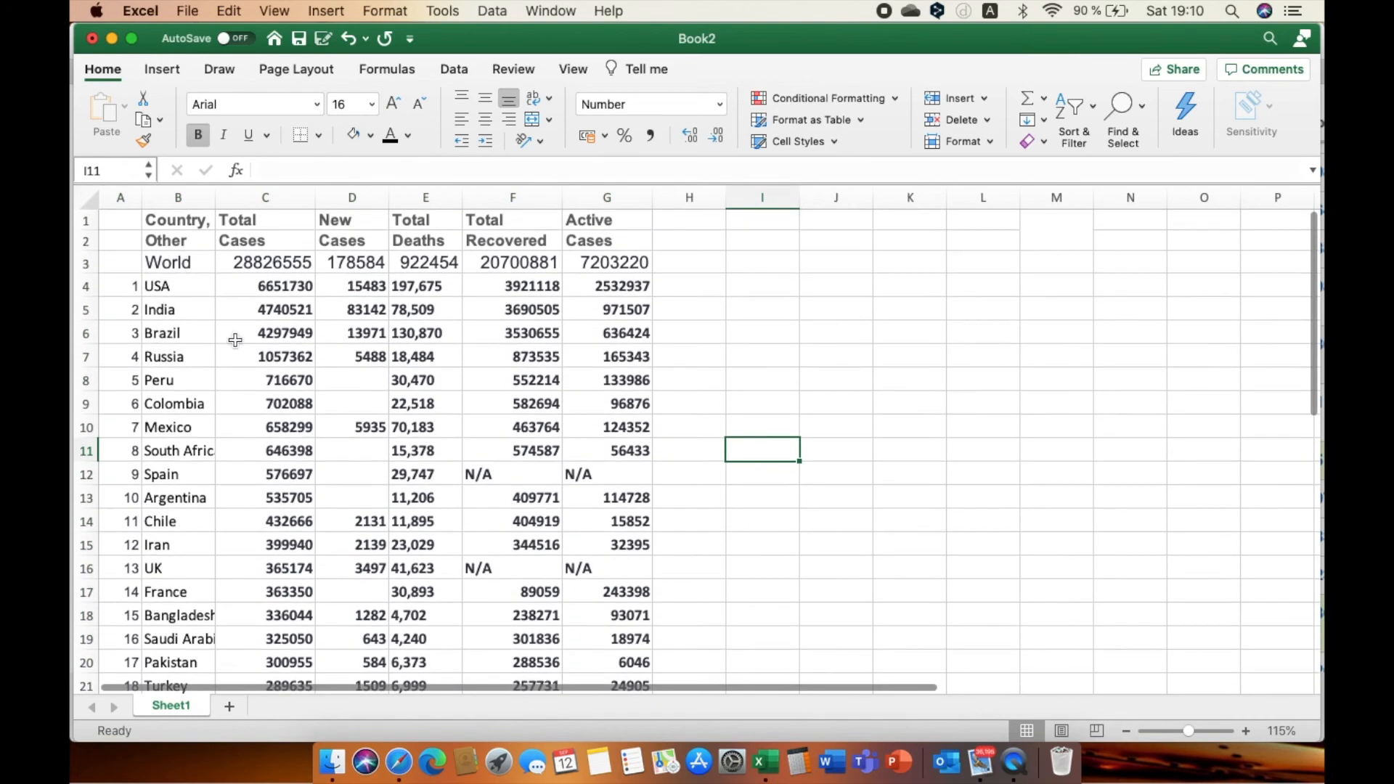
Select the entire table starting from cell C6 and apply All Borders to it
click(265, 336)
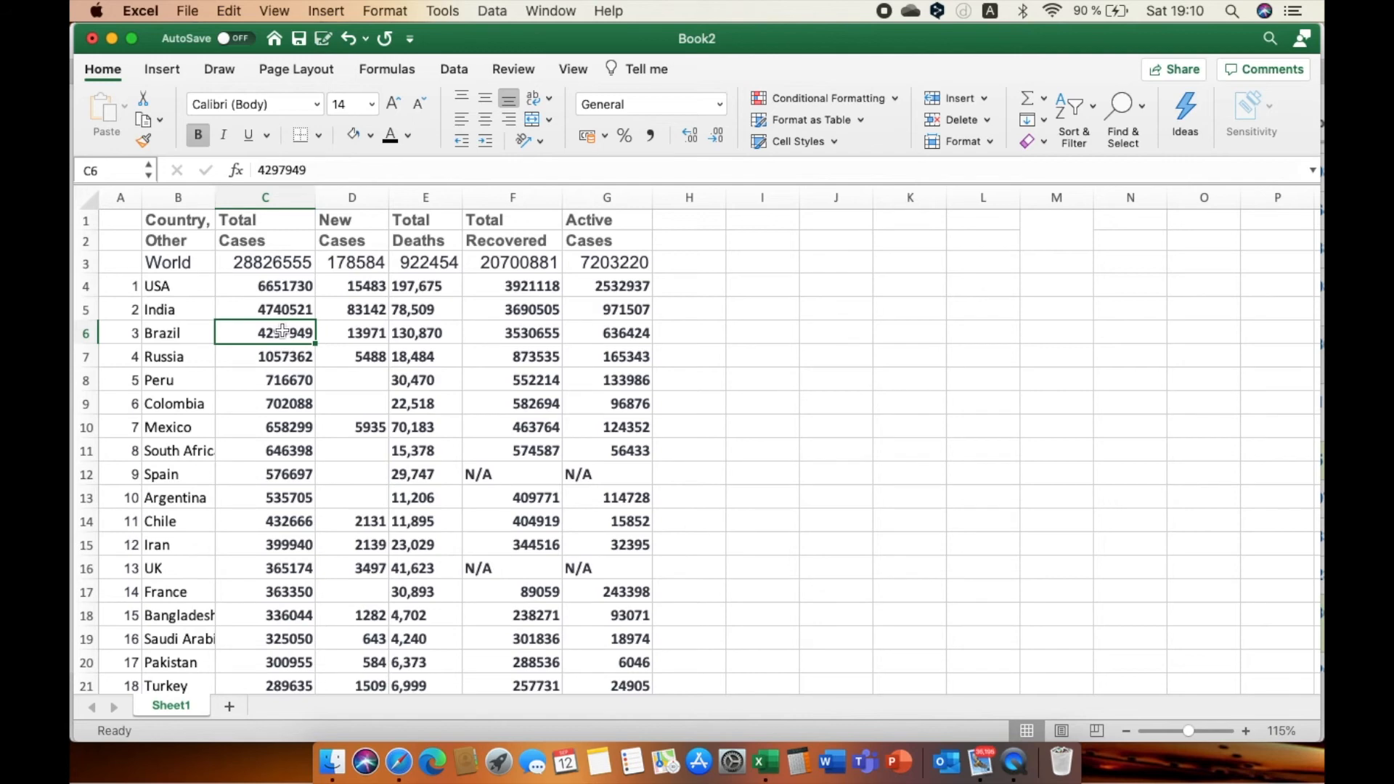
key(super+a)
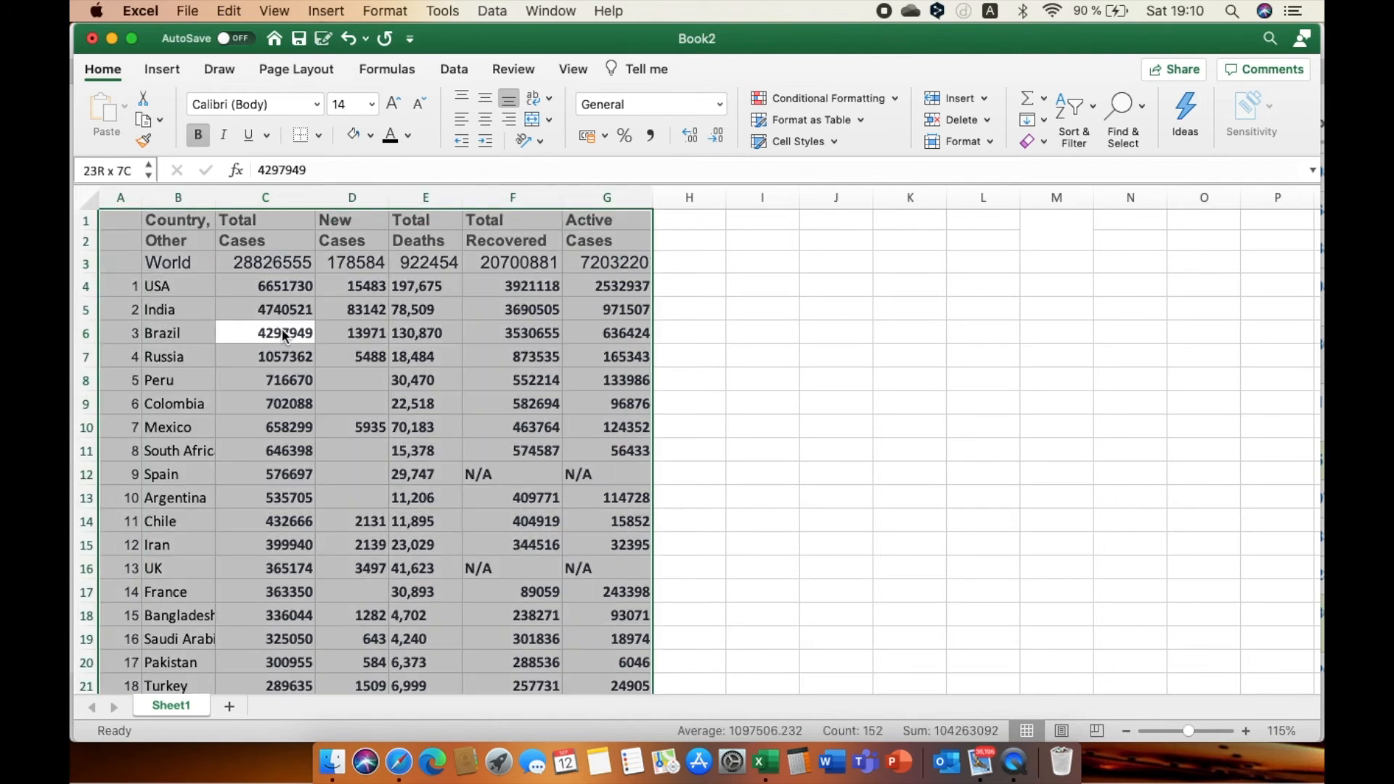
scroll(282, 328, down, 4)
scroll(282, 328, up, 4)
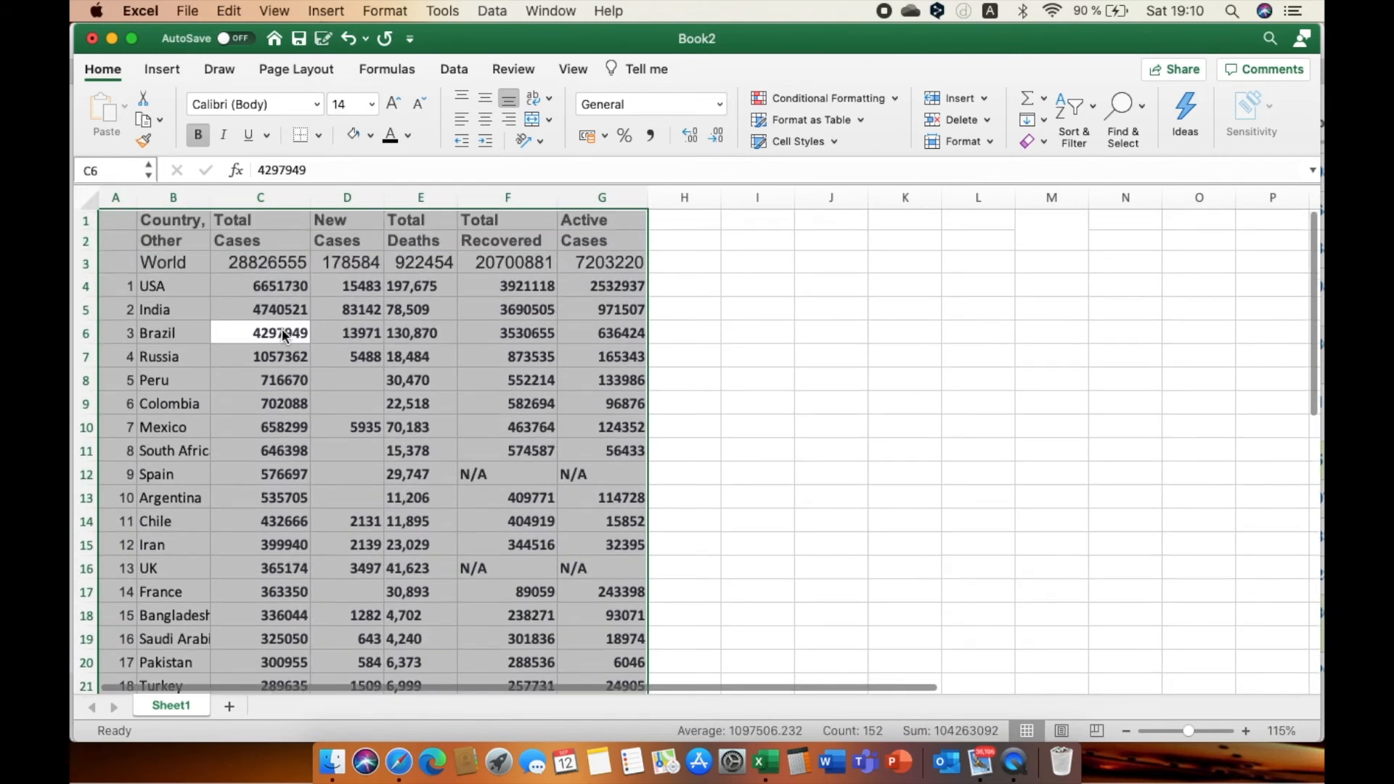
scroll(281, 329, down, 3)
scroll(282, 328, up, 3)
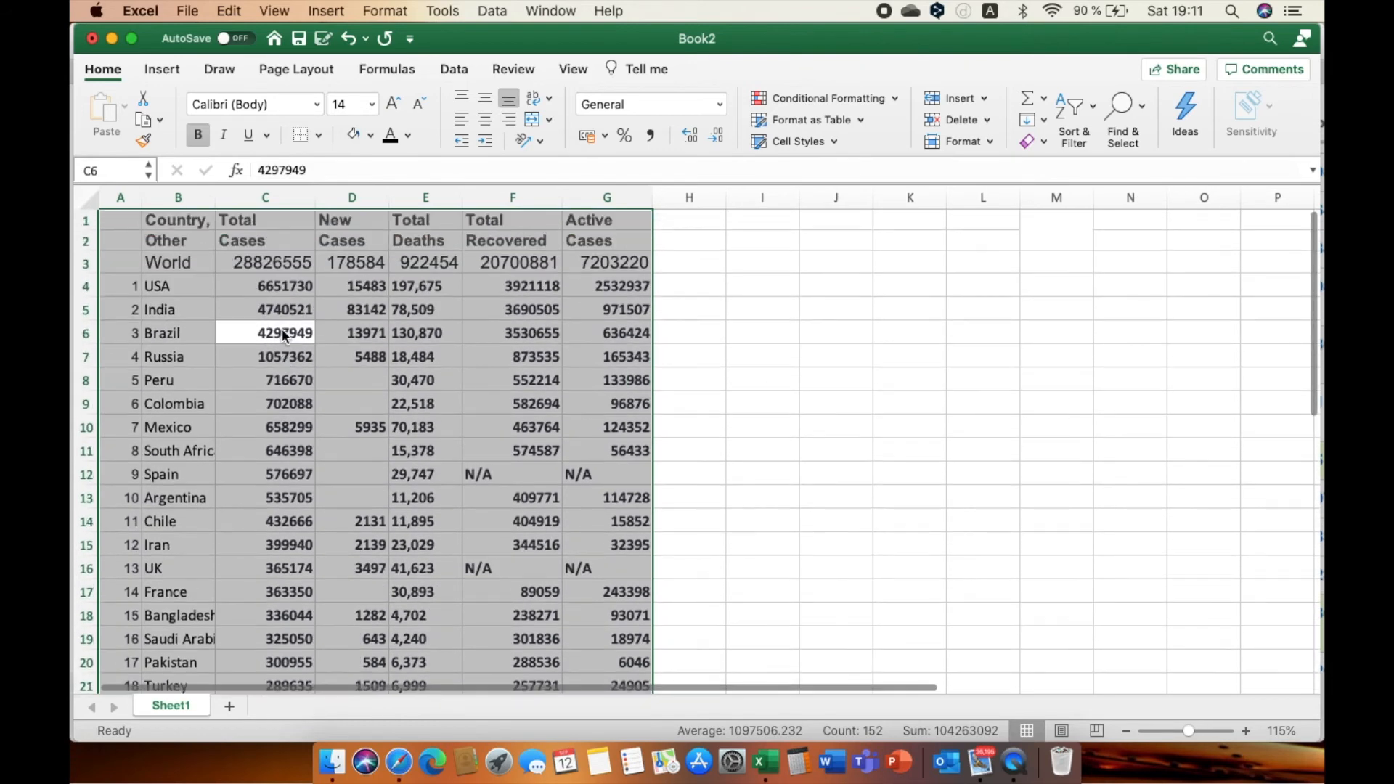
click(319, 135)
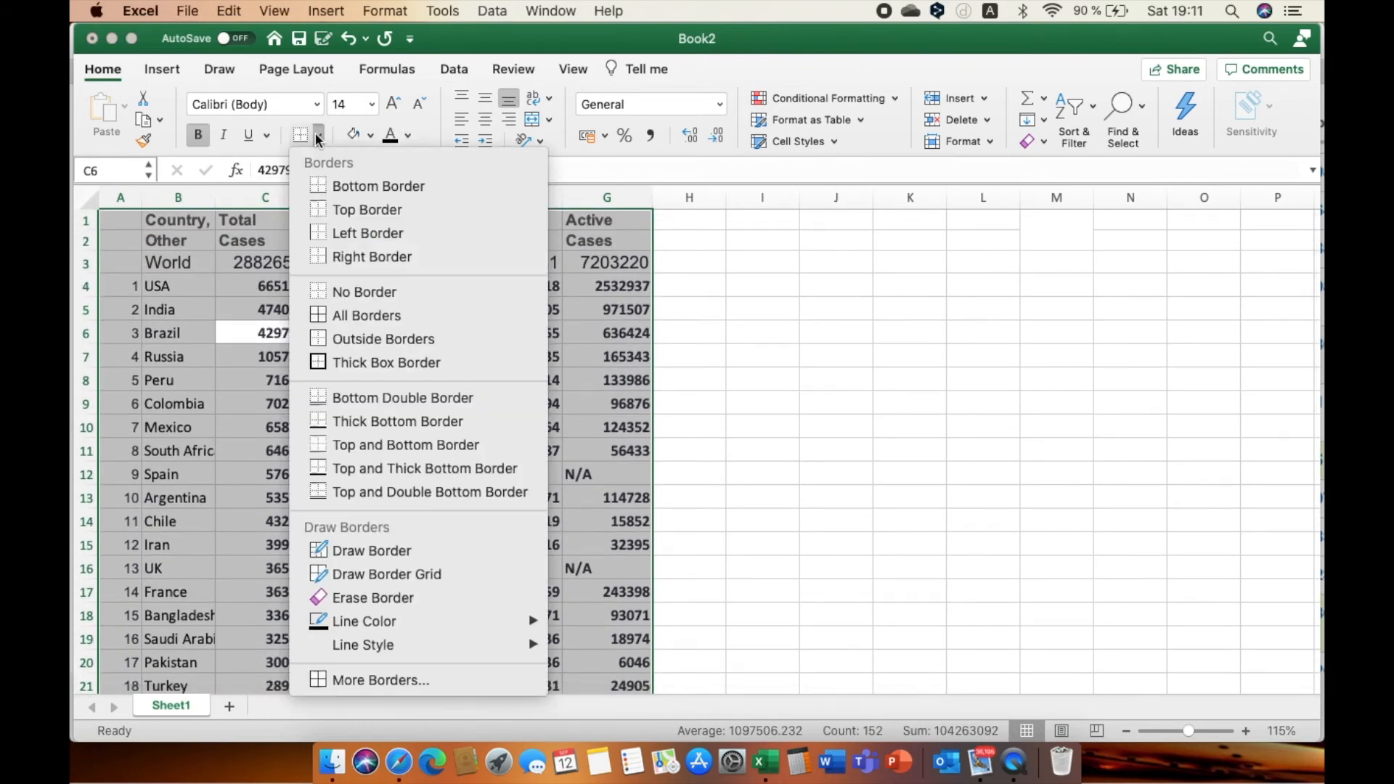
click(369, 324)
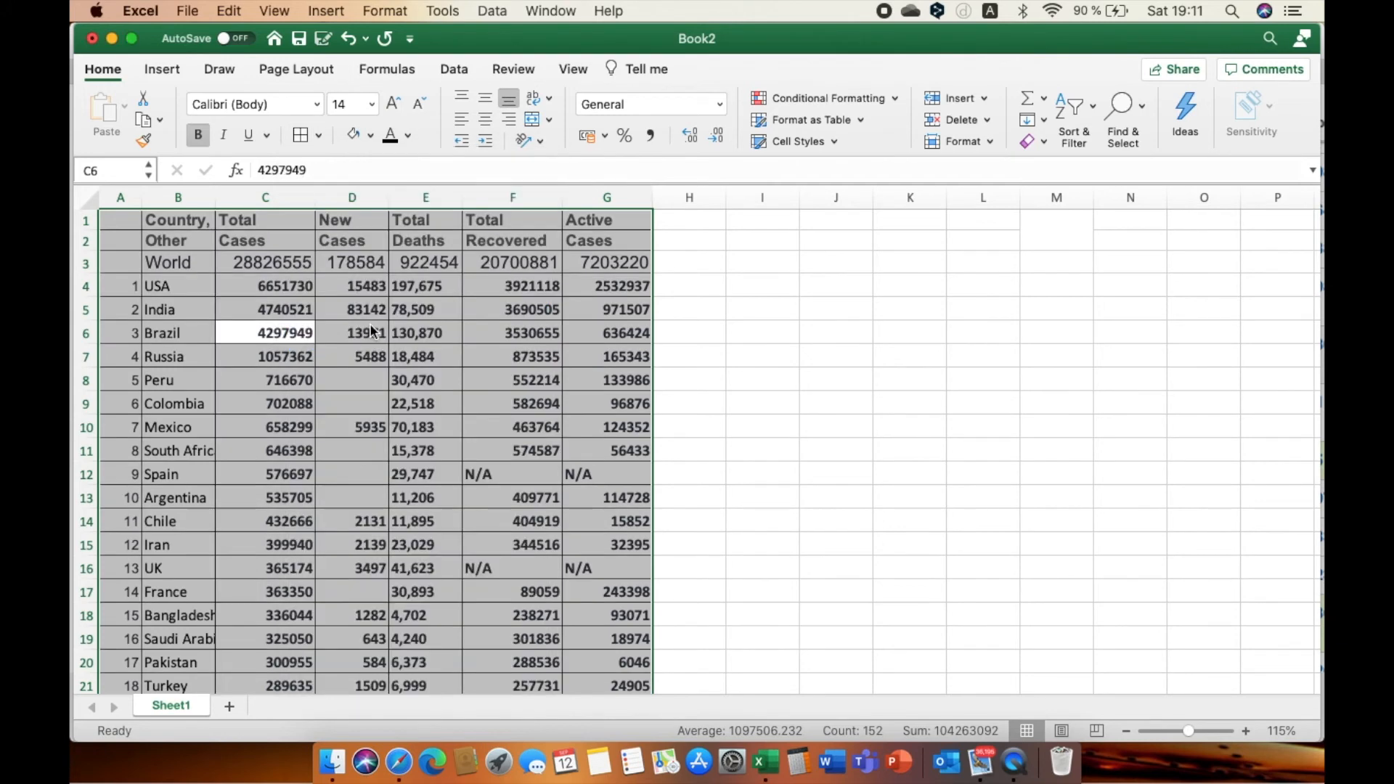
scroll(417, 416, down, 3)
scroll(418, 416, up, 3)
click(763, 378)
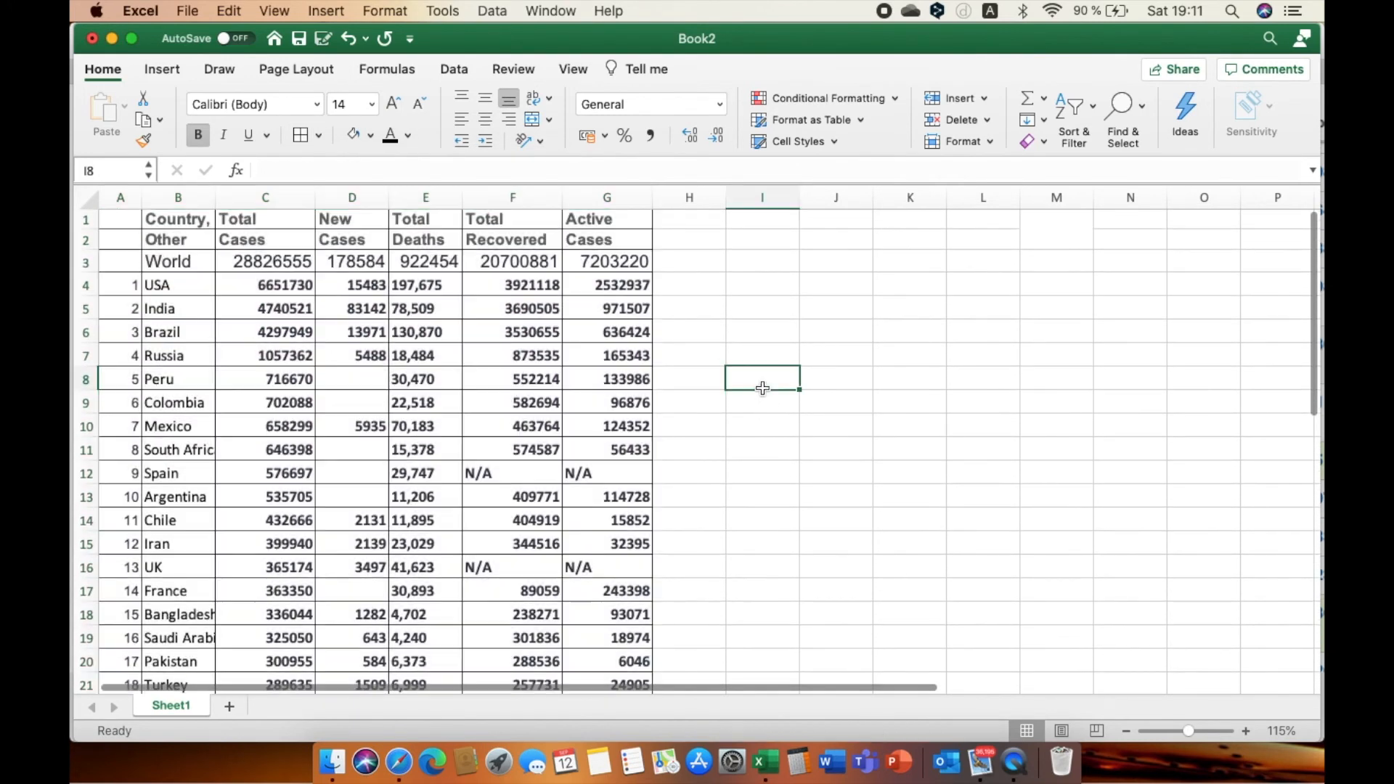
Insert an empty row above the table's first header row
scroll(477, 474, down, 1)
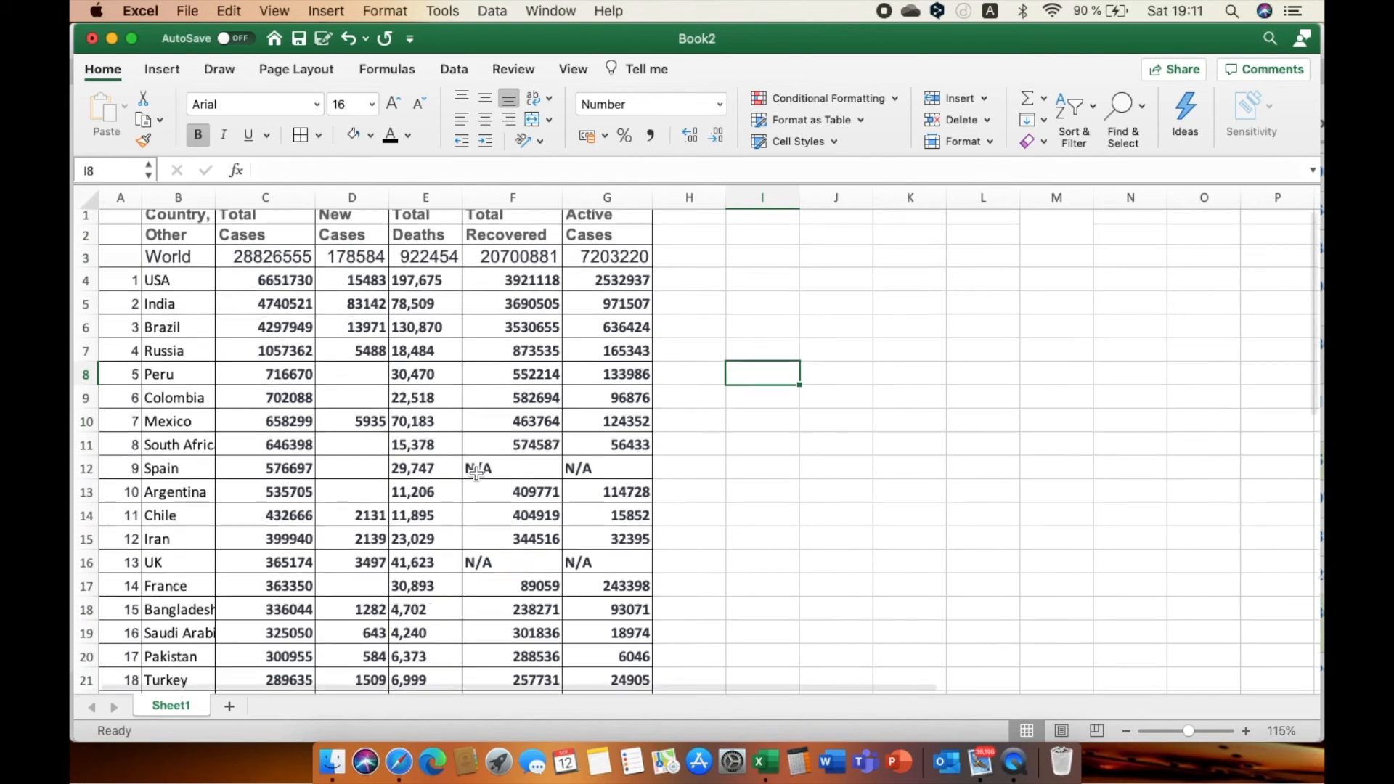
scroll(477, 473, up, 1)
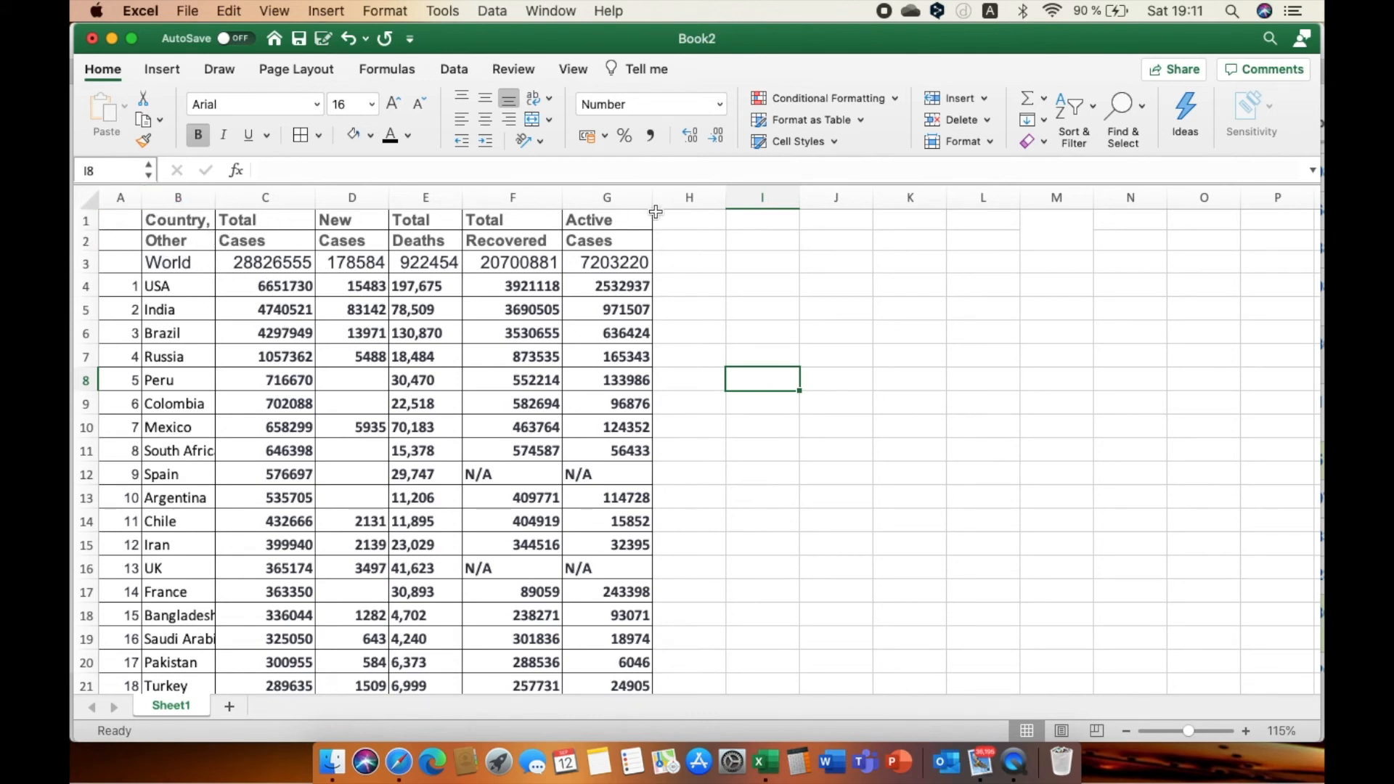
scroll(447, 327, down, 3)
scroll(448, 327, up, 3)
right_click(87, 221)
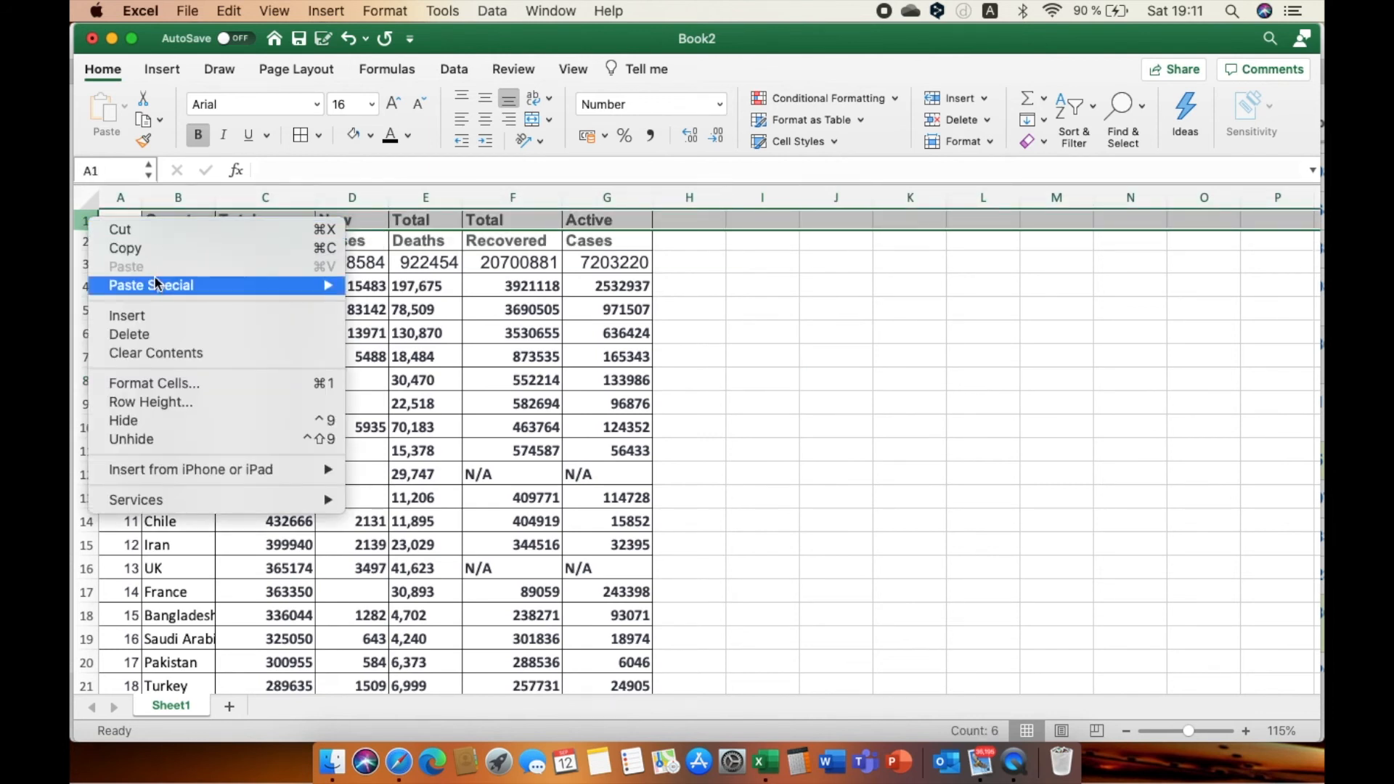
click(171, 313)
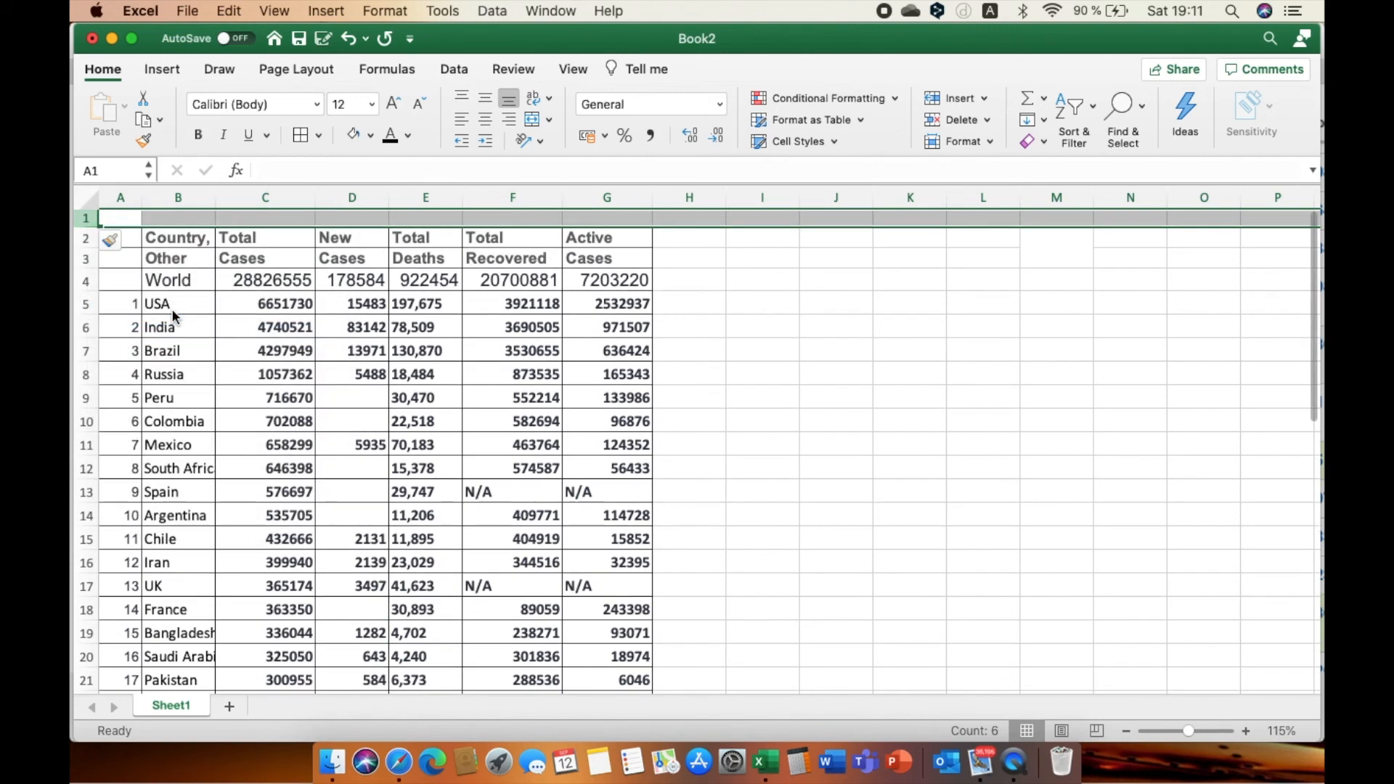
click(817, 357)
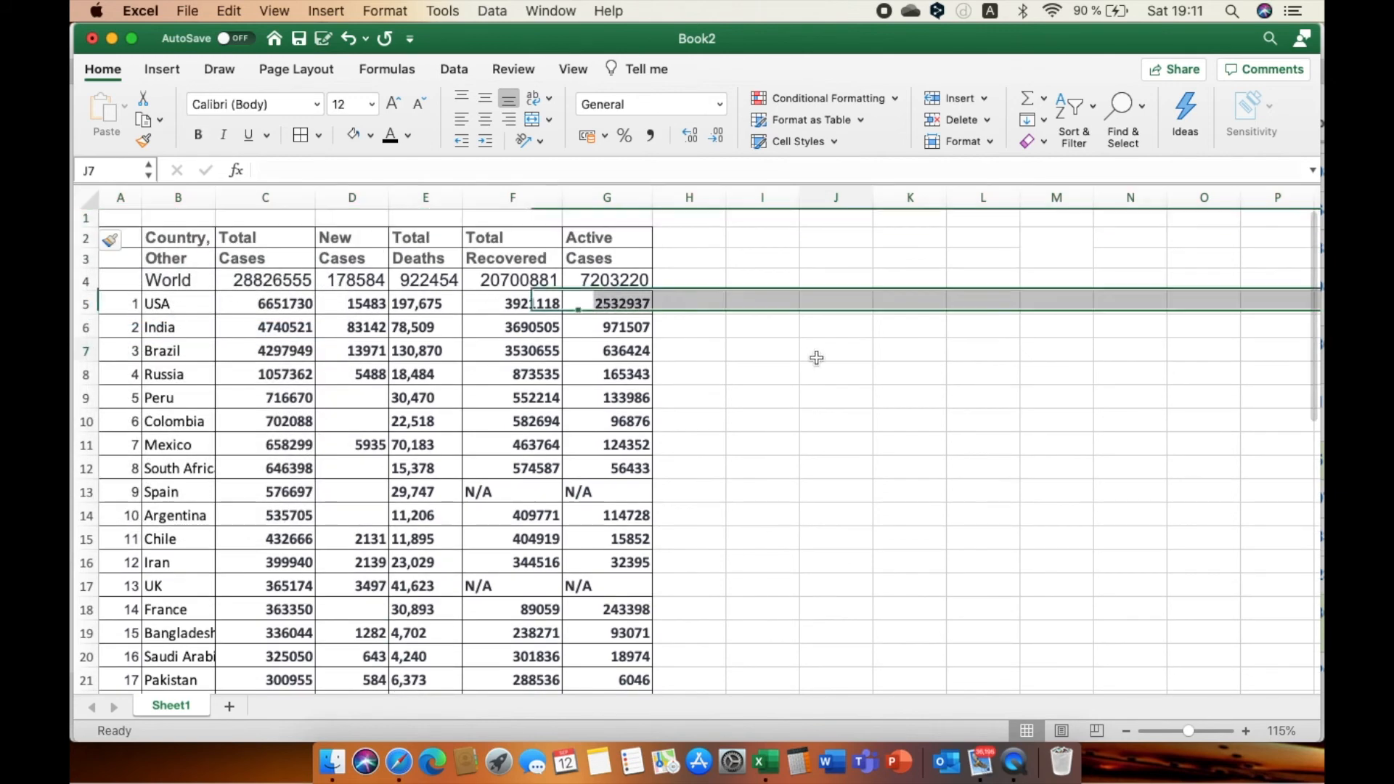
Enter the title "Corona Virus Update" in cell C1
click(408, 220)
key(Left)
click(276, 219)
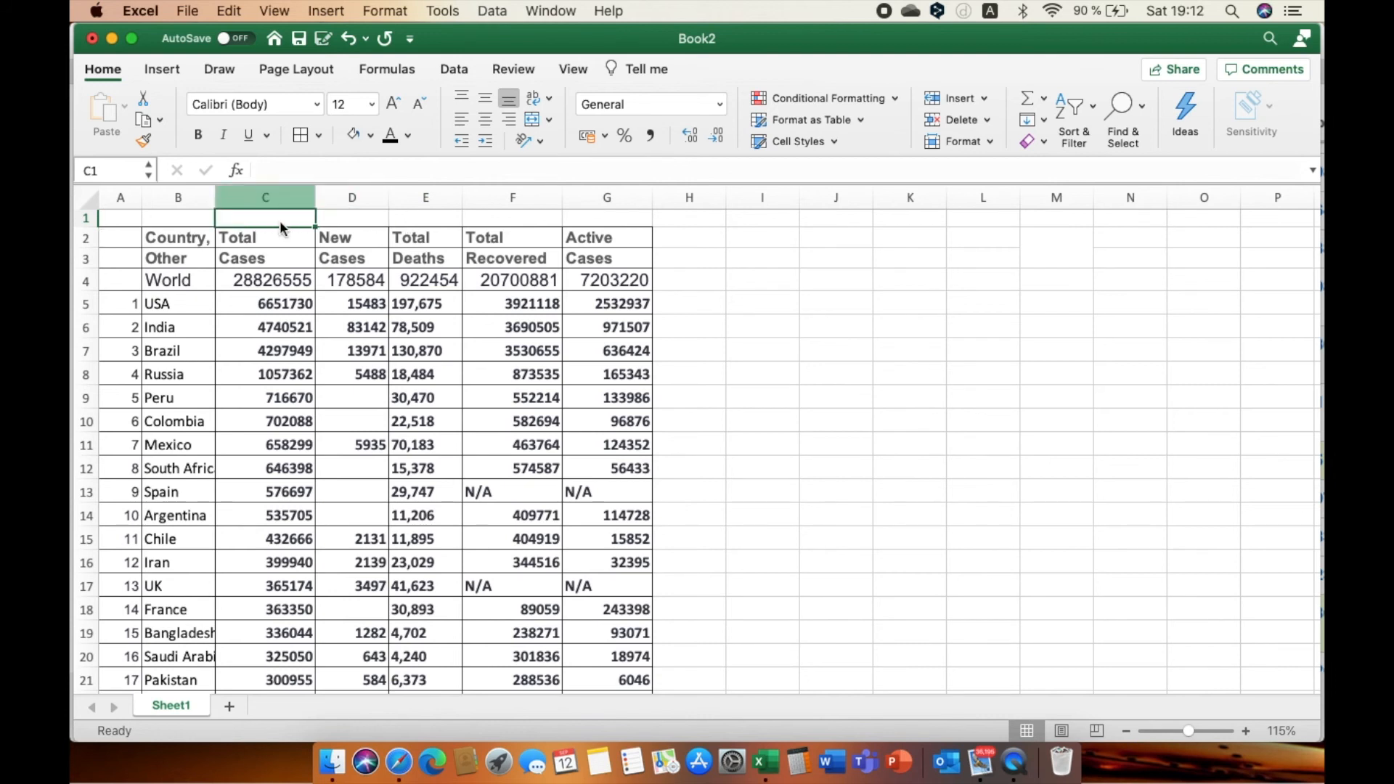
text(Co)
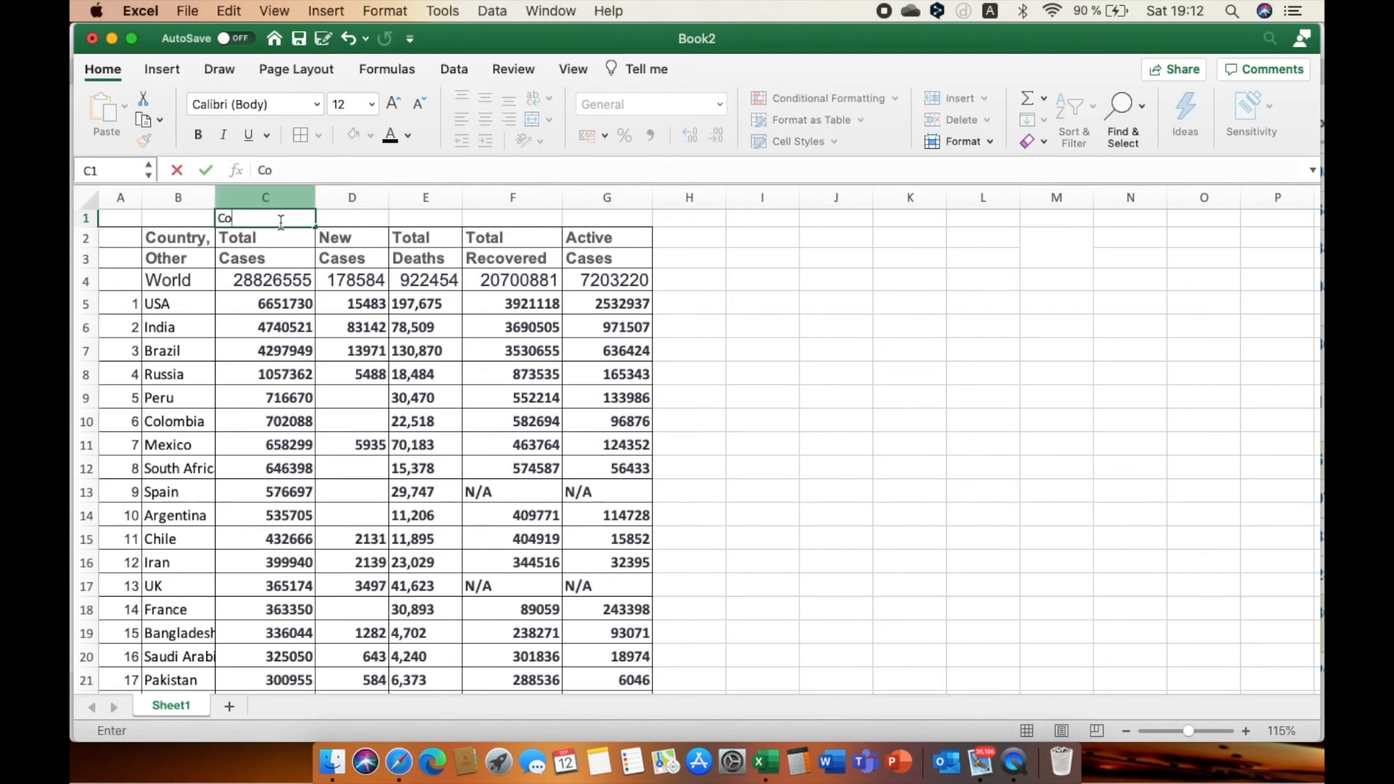
text(rona Virus Update)
key(Return)
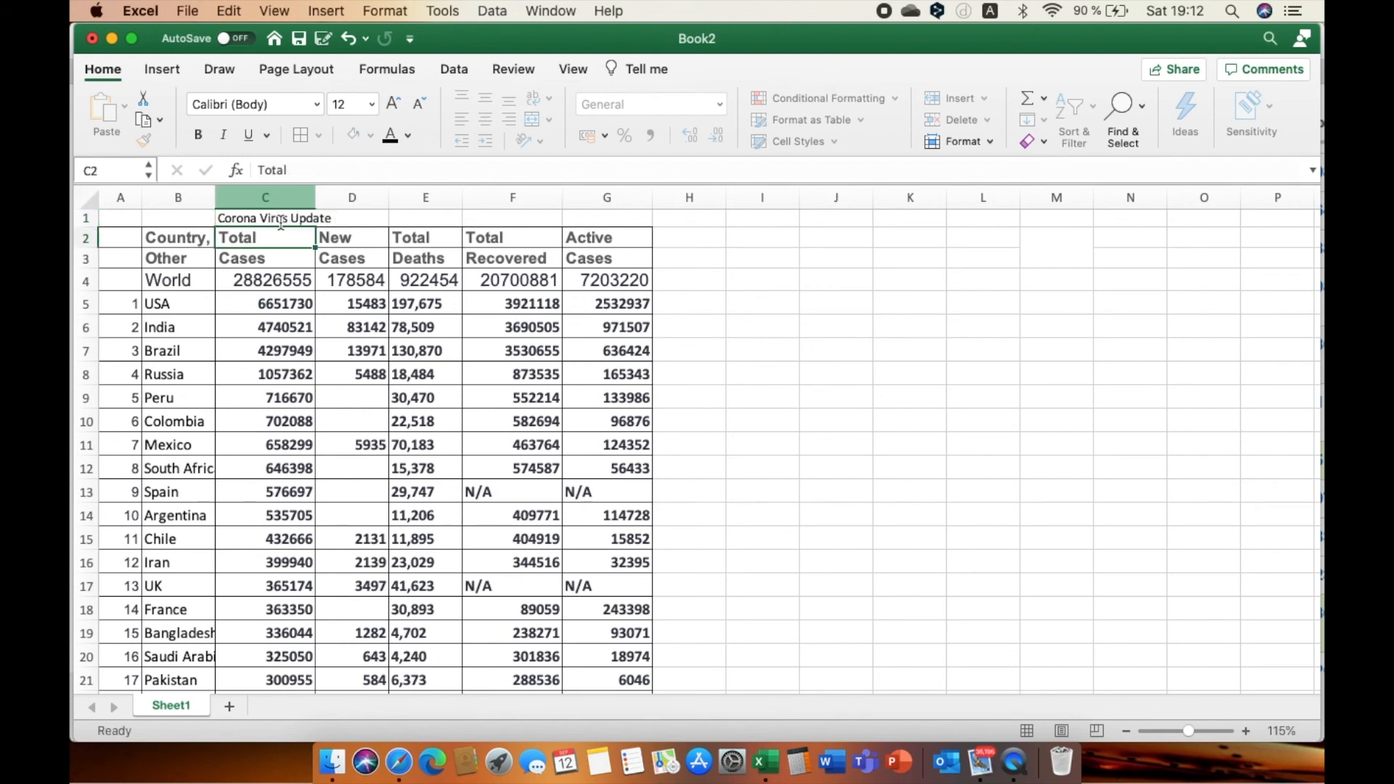
Merge and center the title "Corona Virus Update" across cells A1:G1, and then deselect it
click(280, 222)
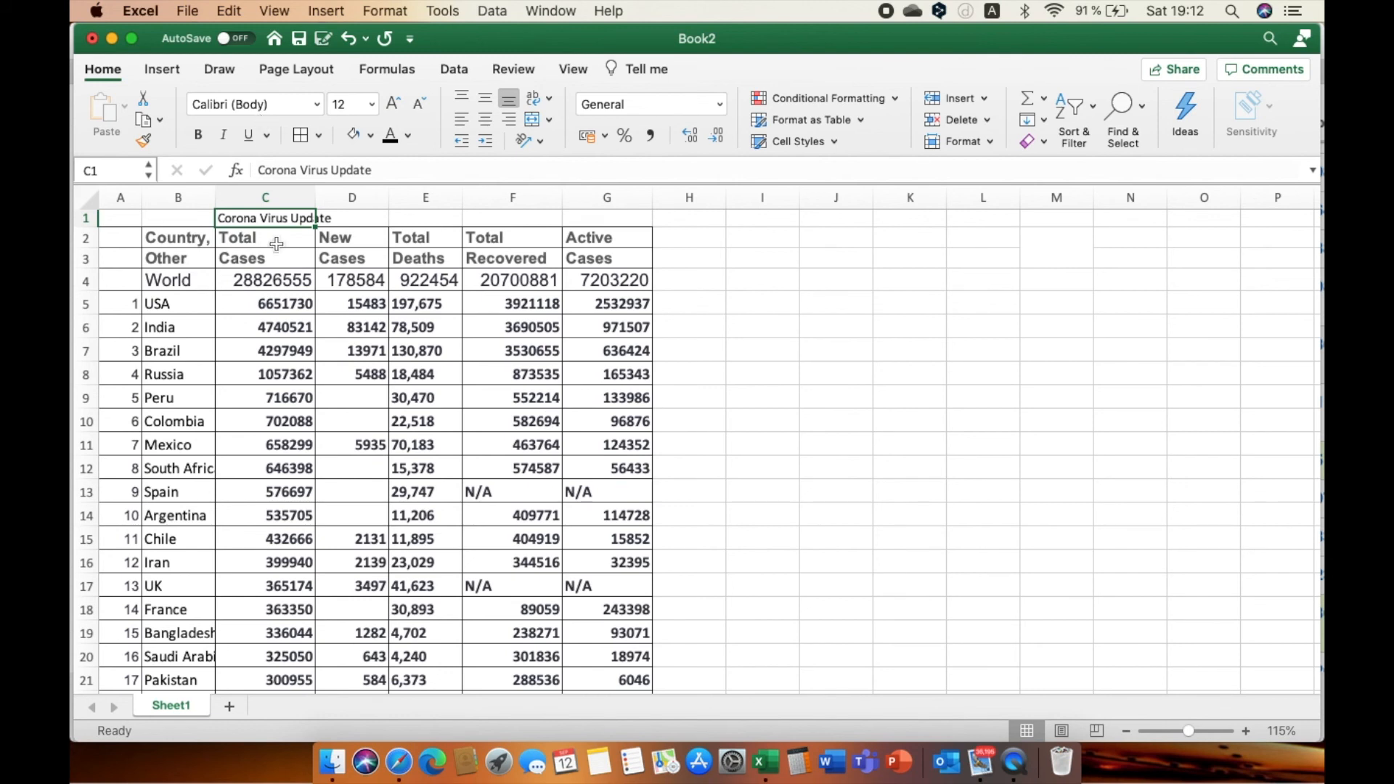
drag(131, 221, 598, 222)
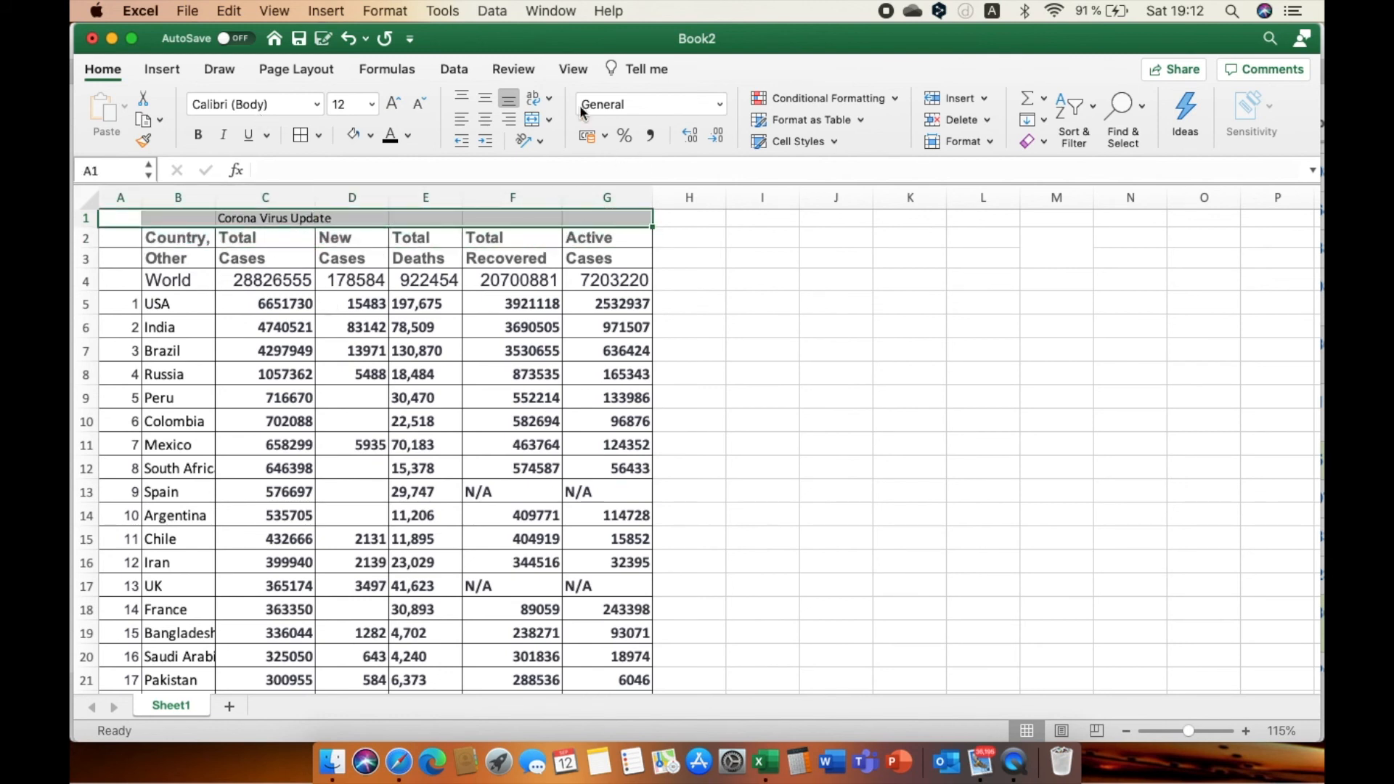
click(538, 122)
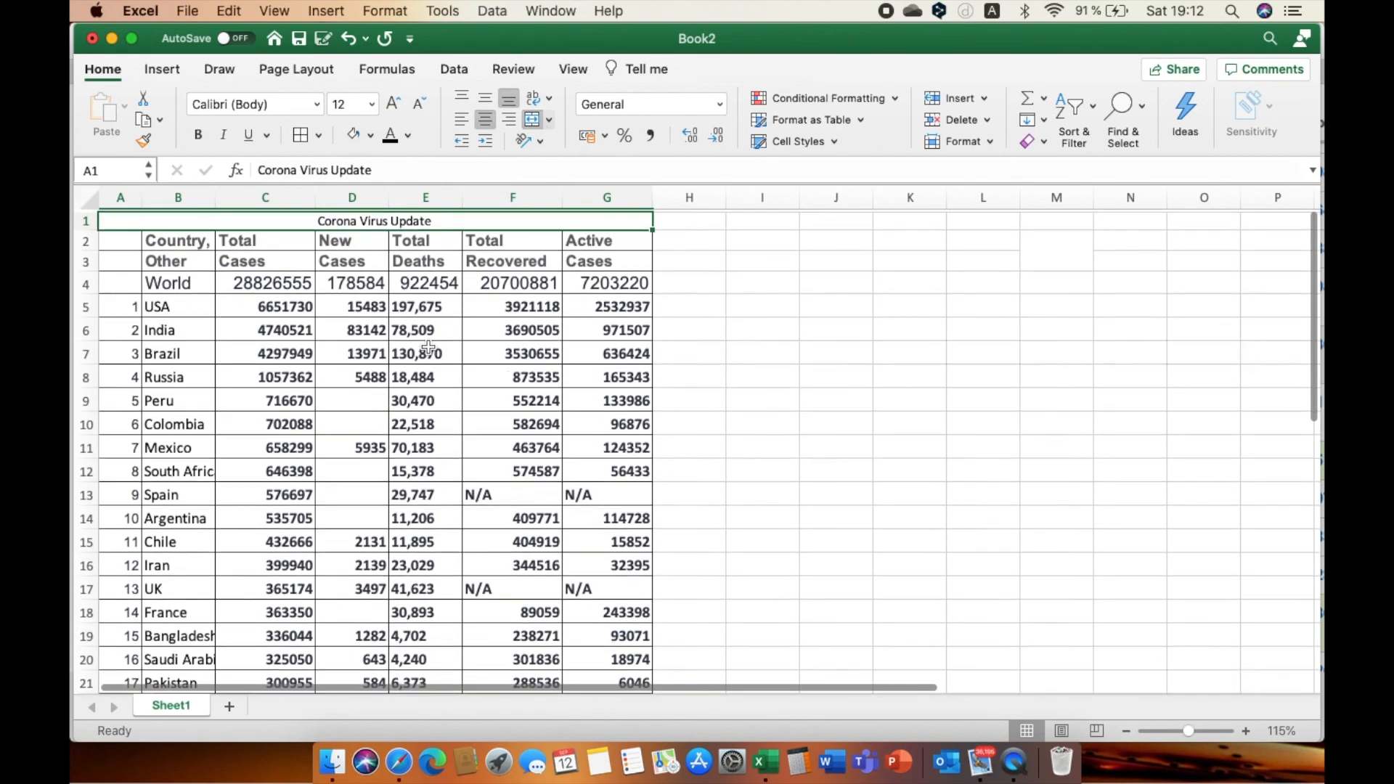
click(710, 280)
Make the merged title in row 1 bold and underlined, and increase its font size by one step
key(Left)
key(Up)
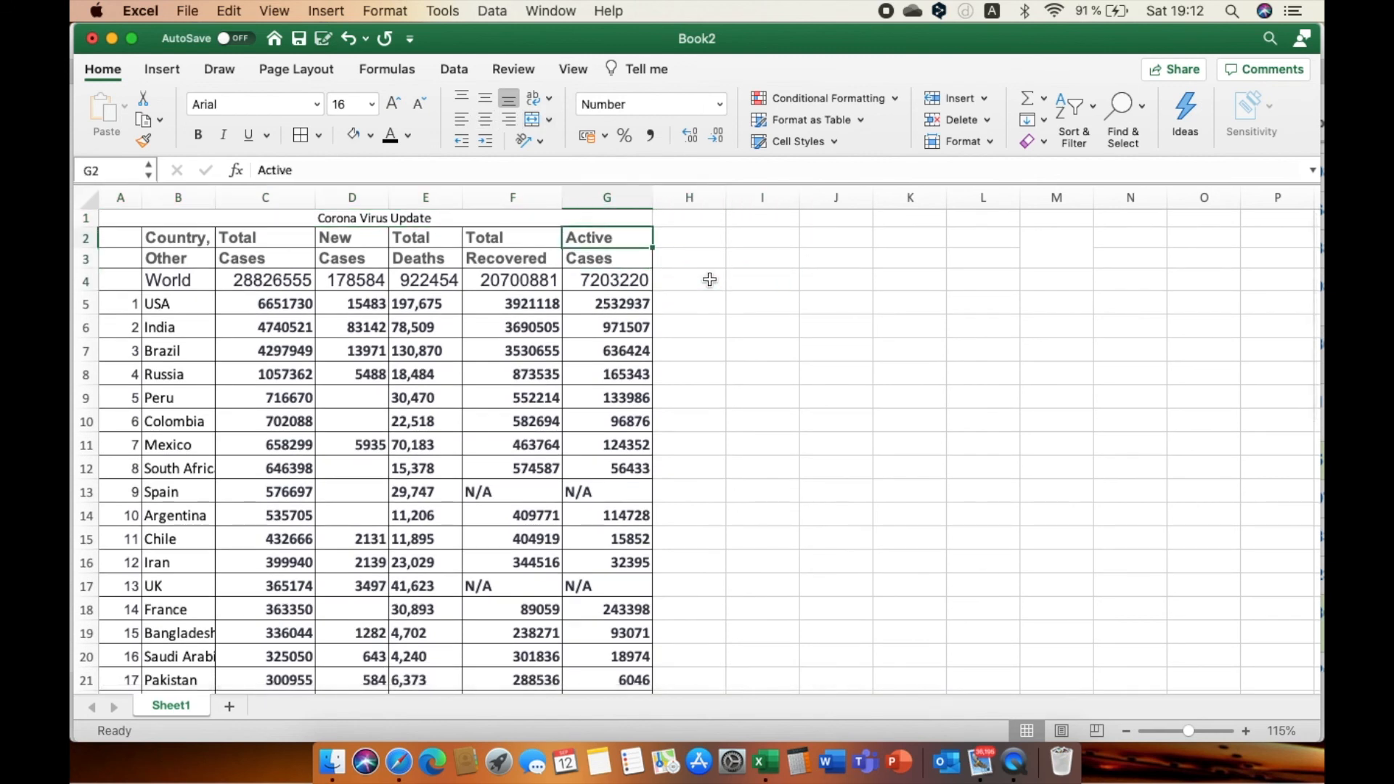
key(Up)
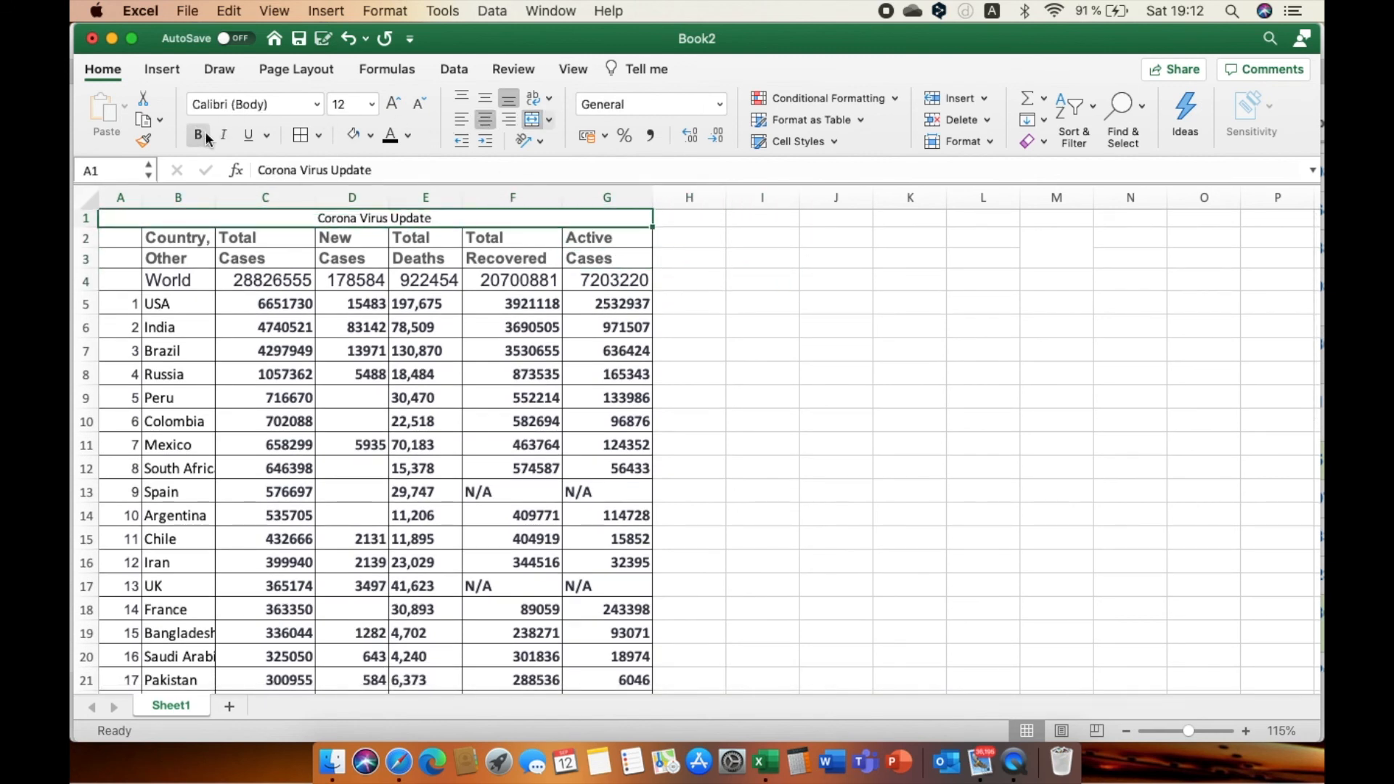
click(203, 132)
click(242, 137)
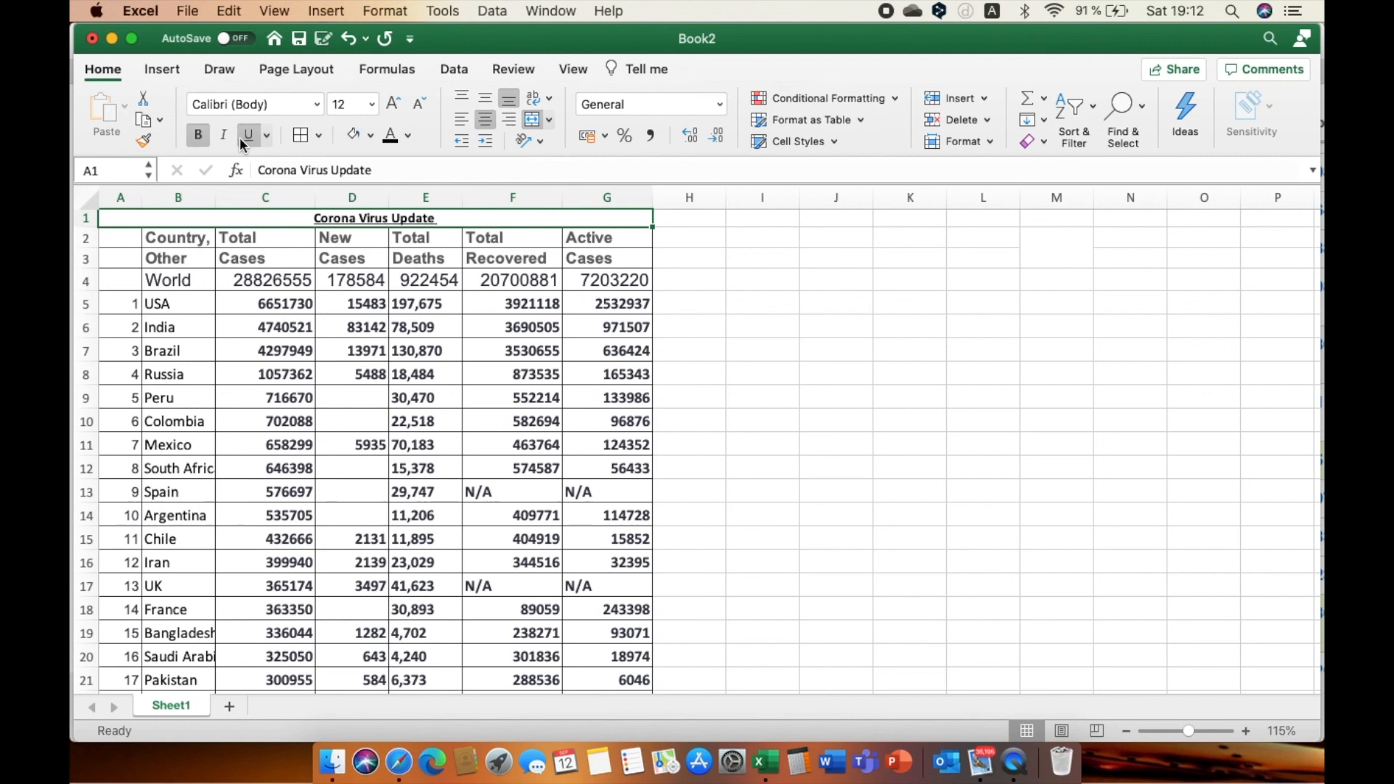
click(398, 108)
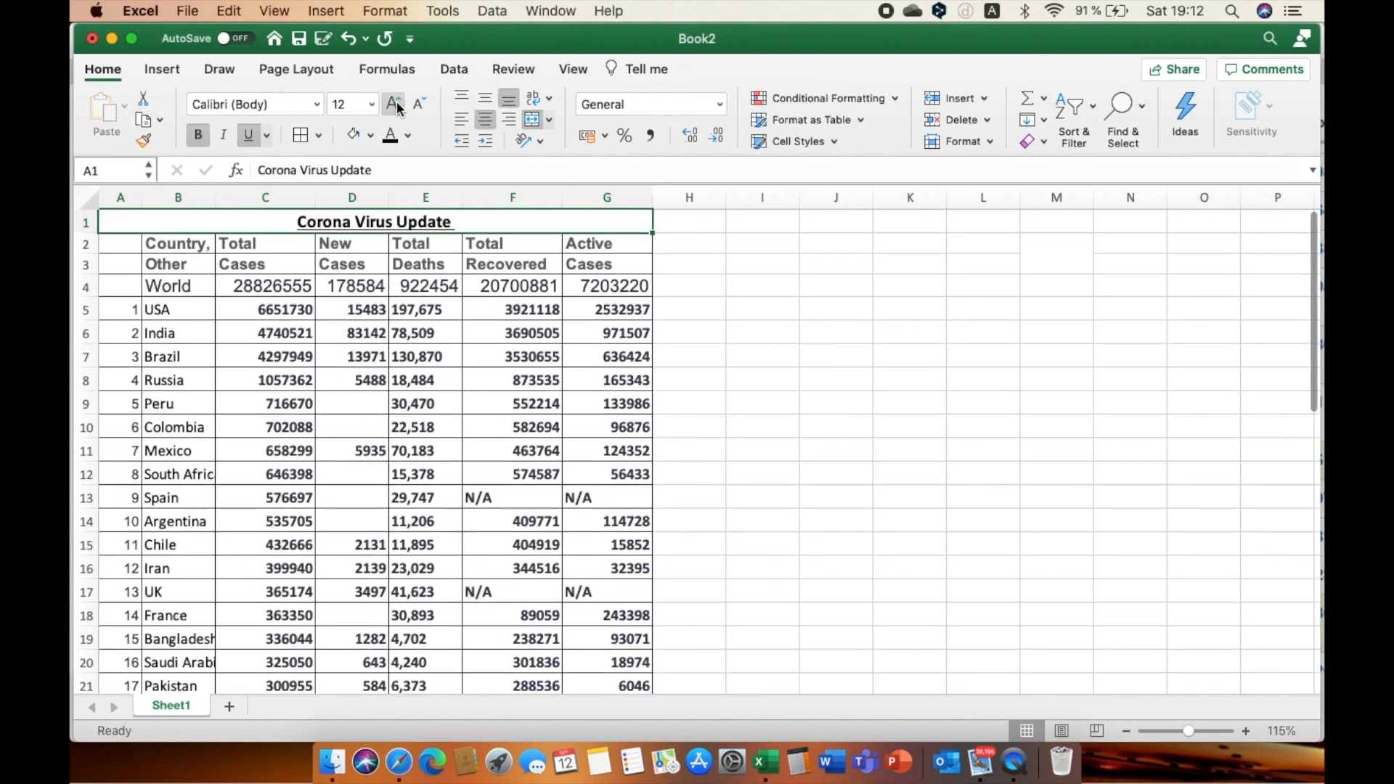
click(949, 399)
click(622, 346)
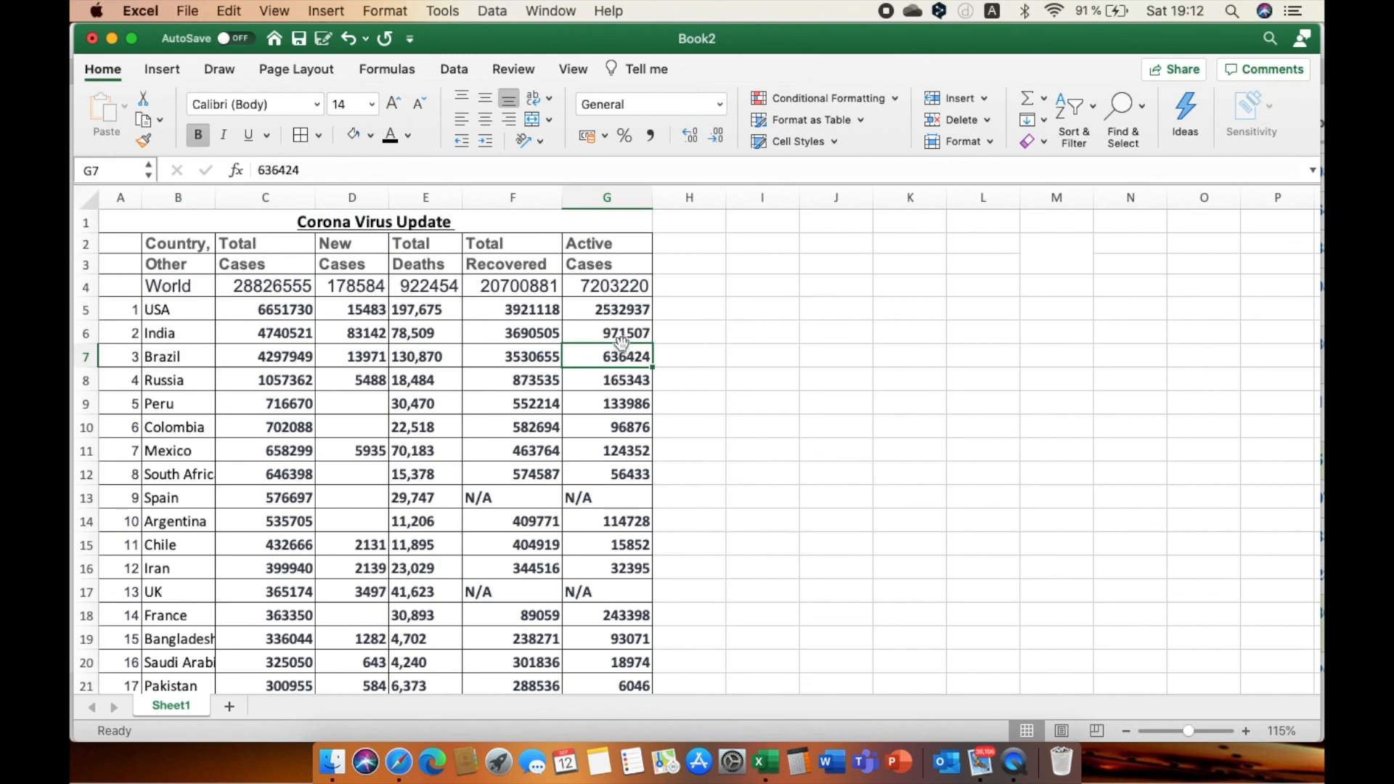
click(165, 248)
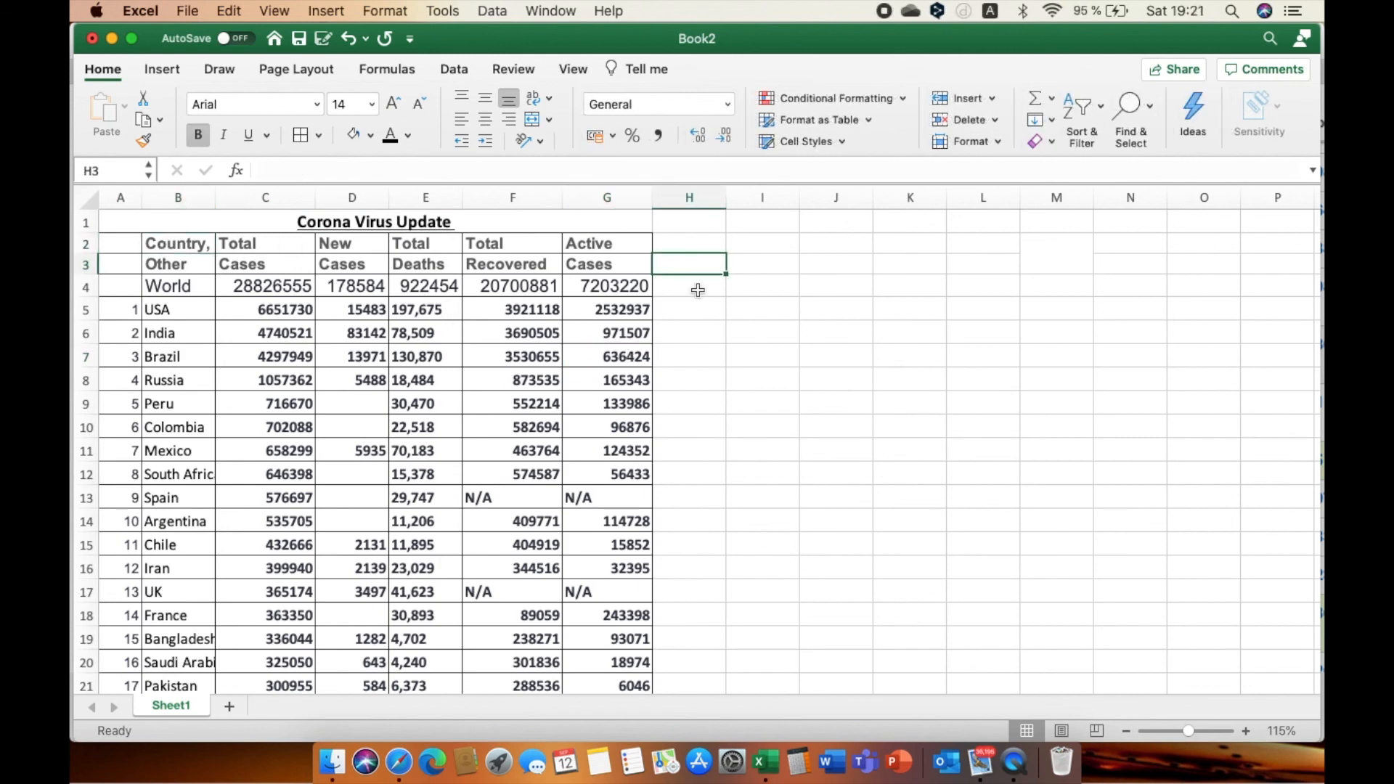
scroll(690, 305, down, 2)
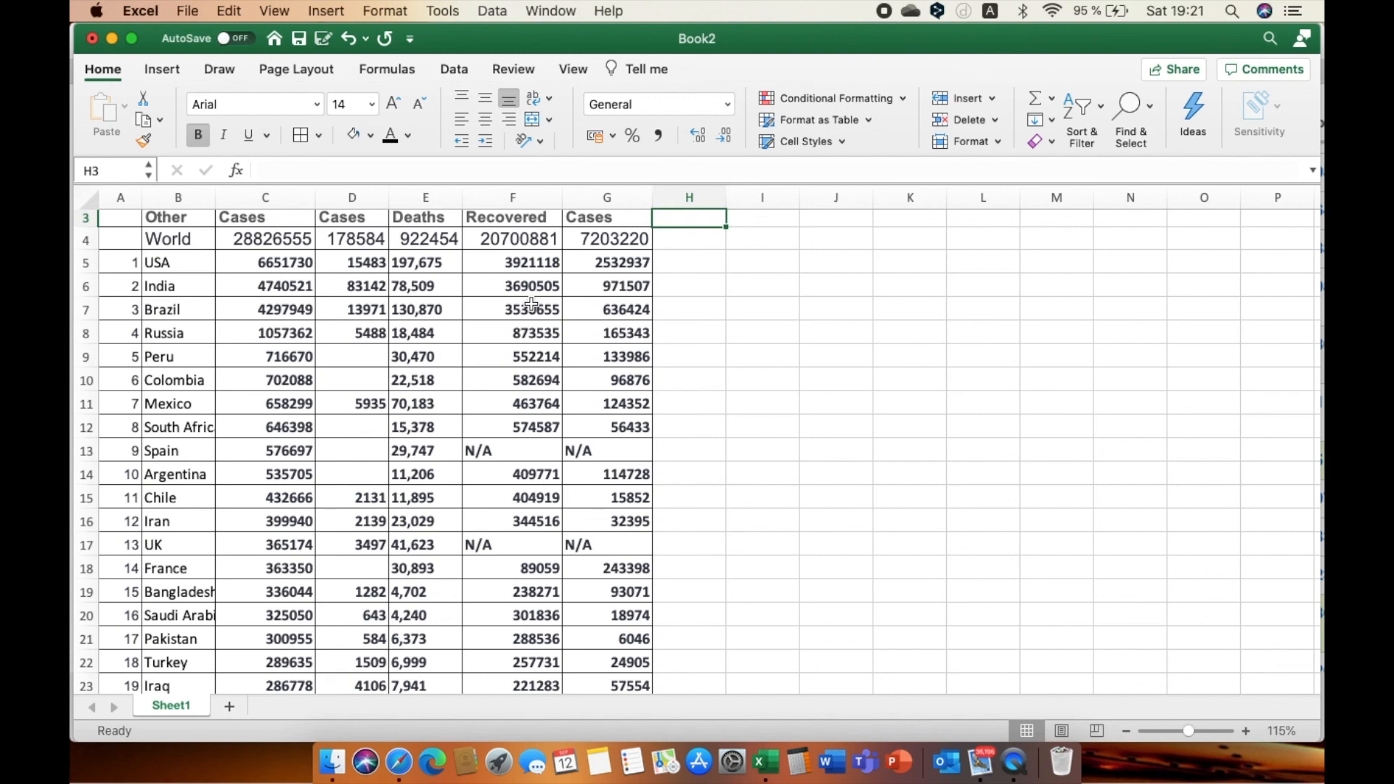
scroll(688, 450, up, 2)
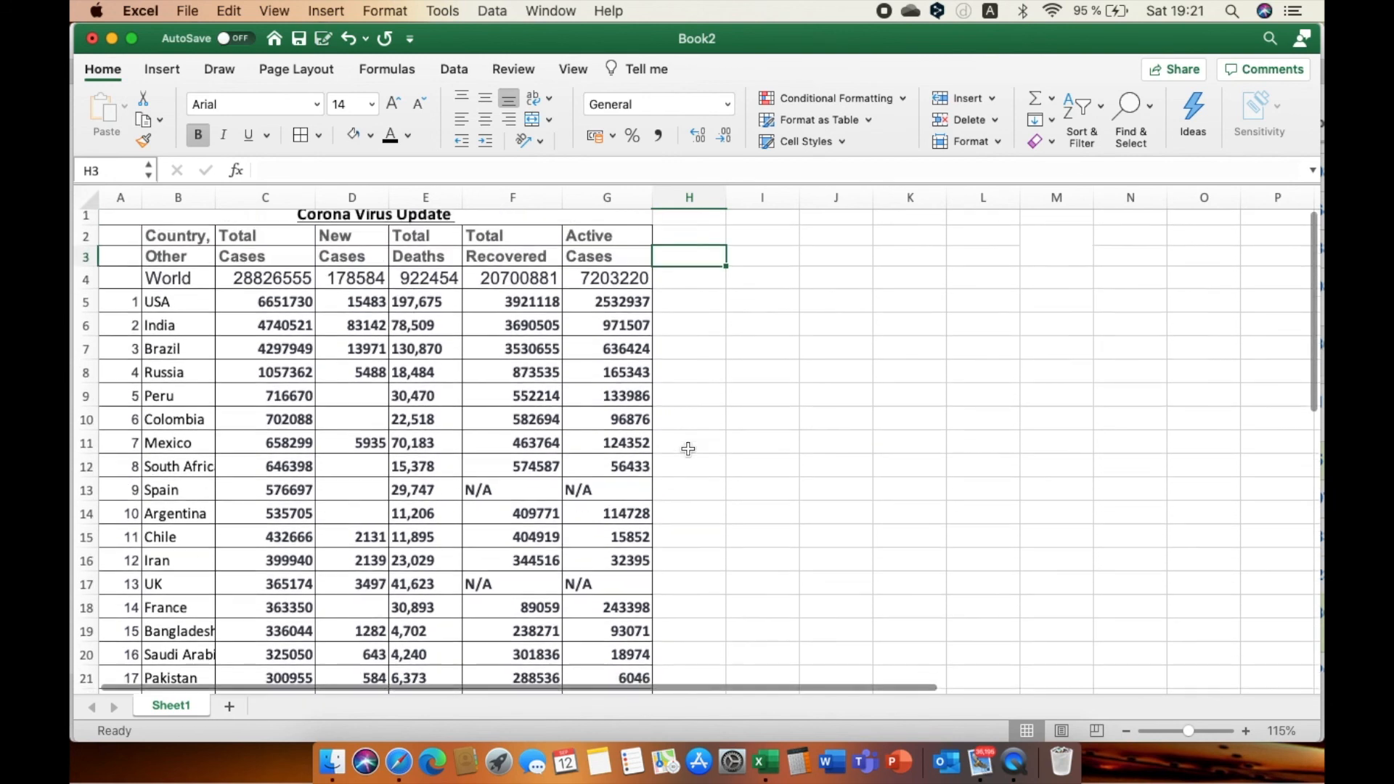